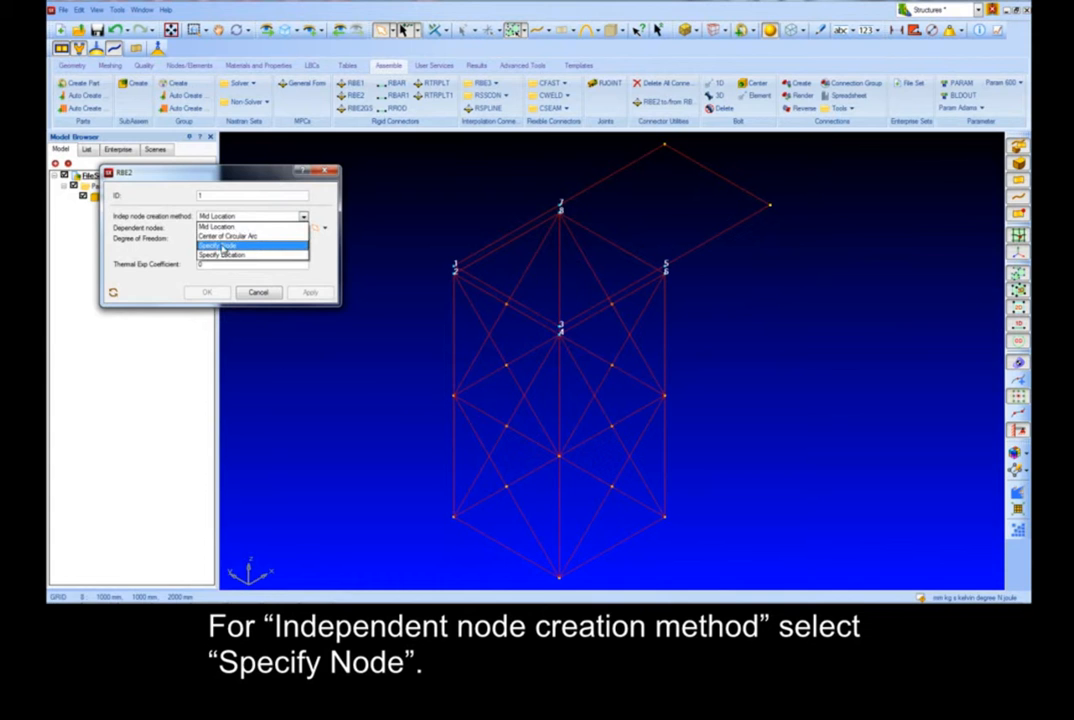
Create an RBE2 connector using Specify Node, with node 1 as the independent node and node 2 as the dependent node.
left_click(219, 246)
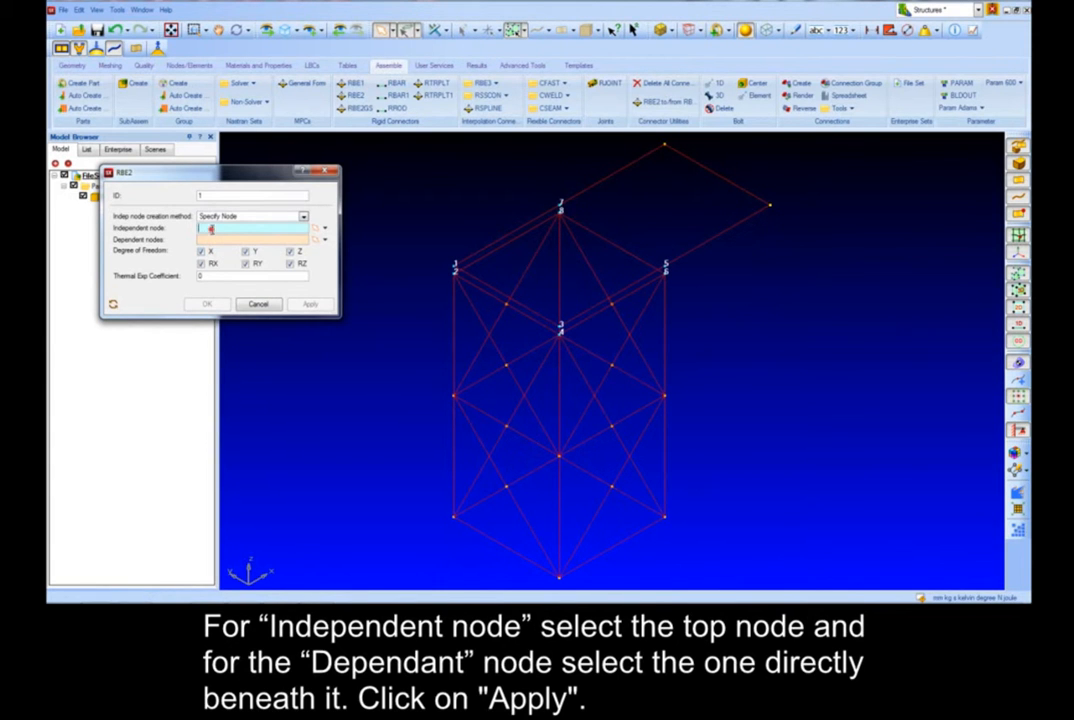
scroll(441, 276, "up", 5)
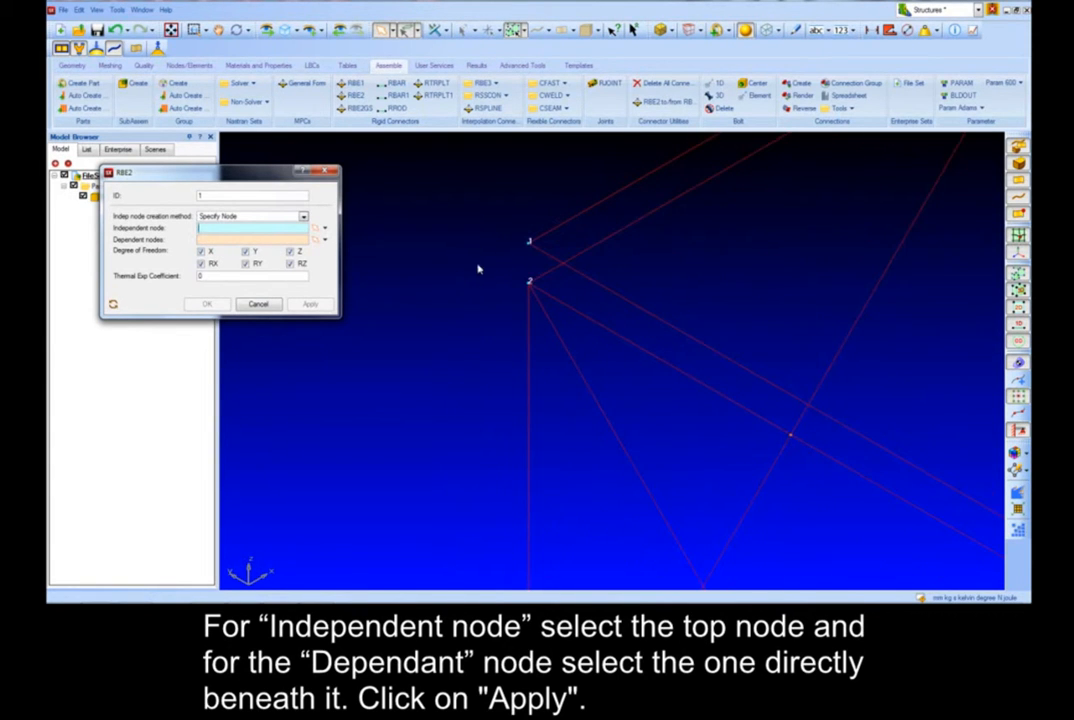
left_click(527, 242)
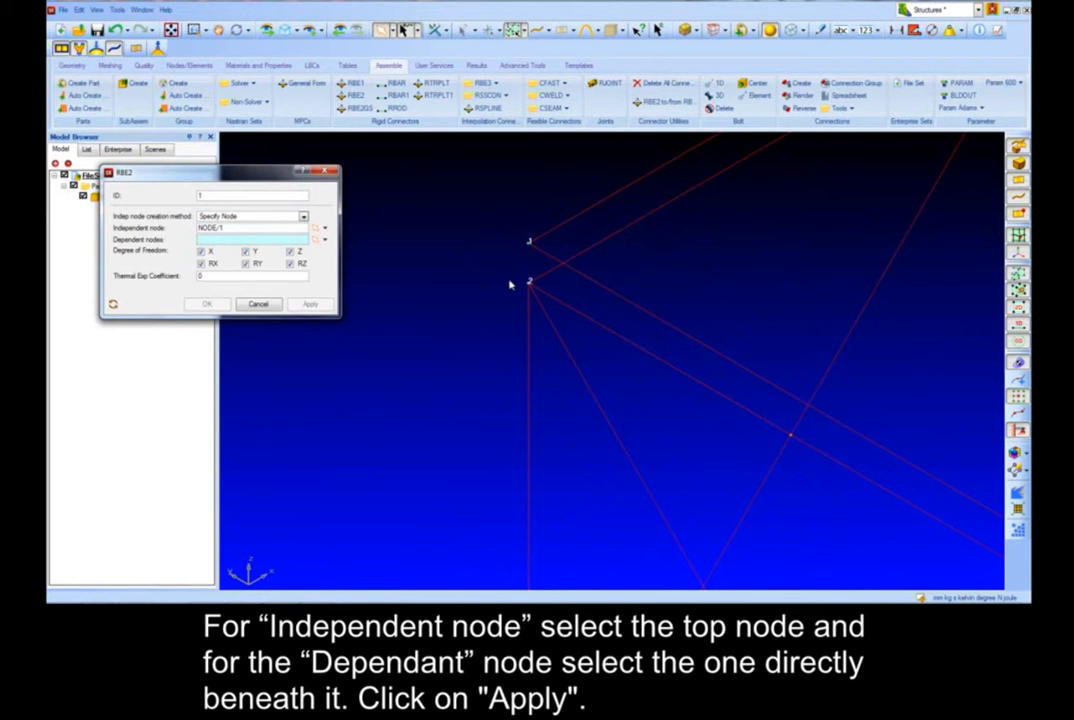
left_click(530, 284)
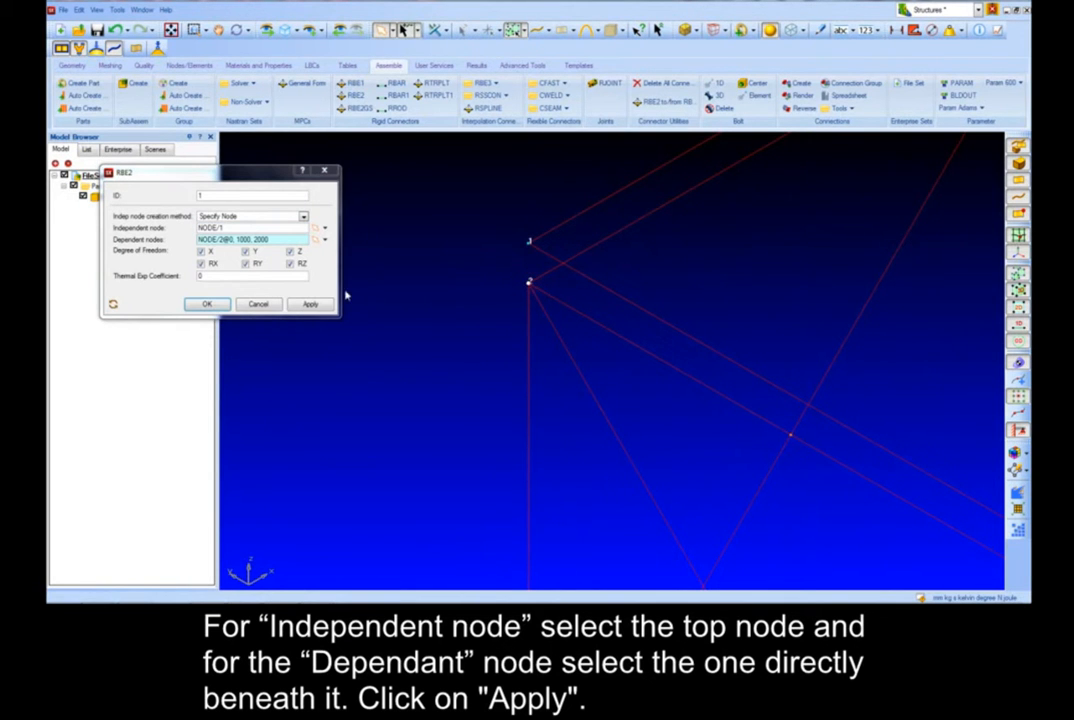
left_click(311, 304)
Create an RBE2 connector with node 3 as the independent node and node 4 directly beneath it as the dependent node.
scroll(425, 291, "down", 4)
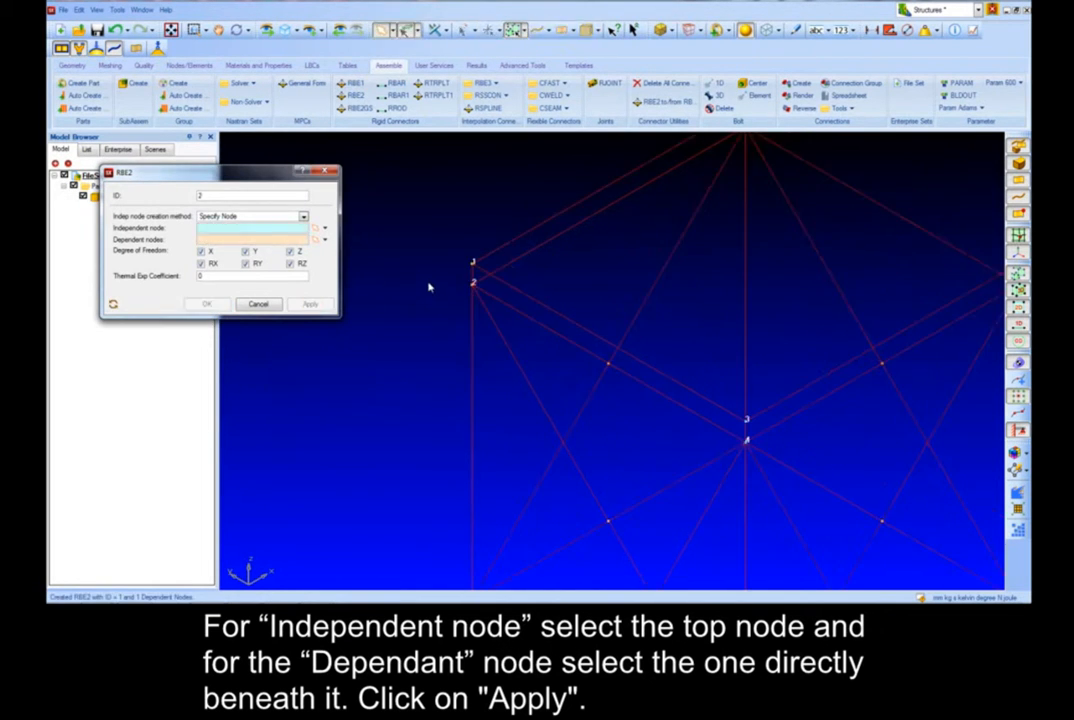
scroll(770, 288, "up", 5)
scroll(785, 280, "up", 1)
scroll(395, 500, "up", 4)
left_click(404, 428)
left_click(404, 507)
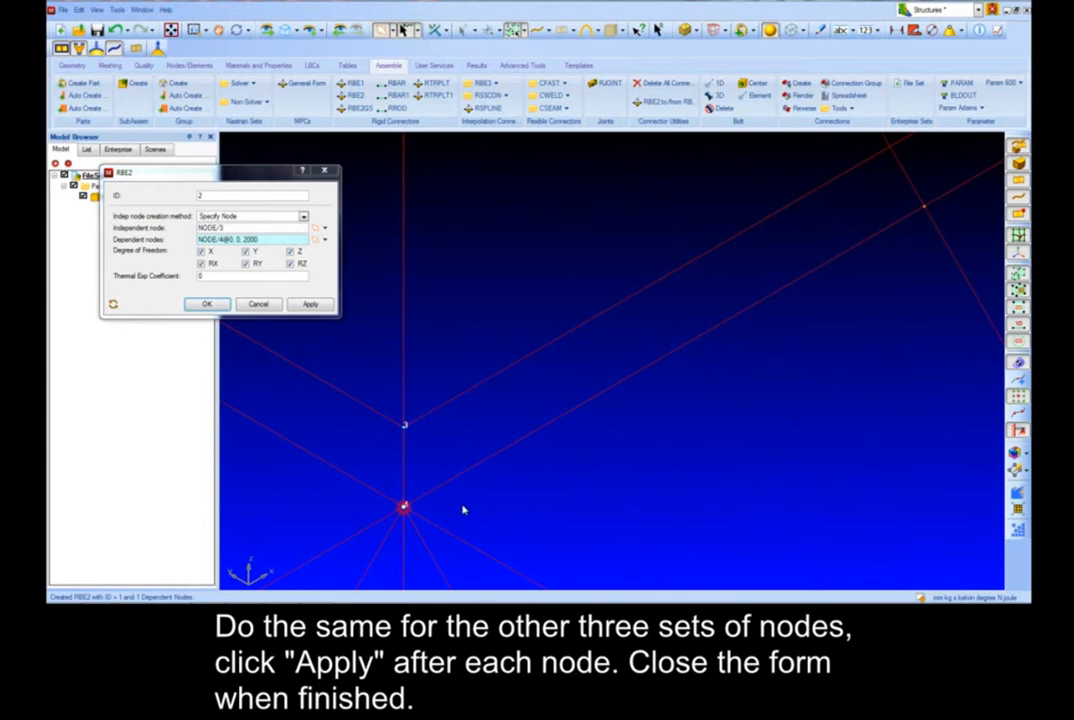
left_click(310, 304)
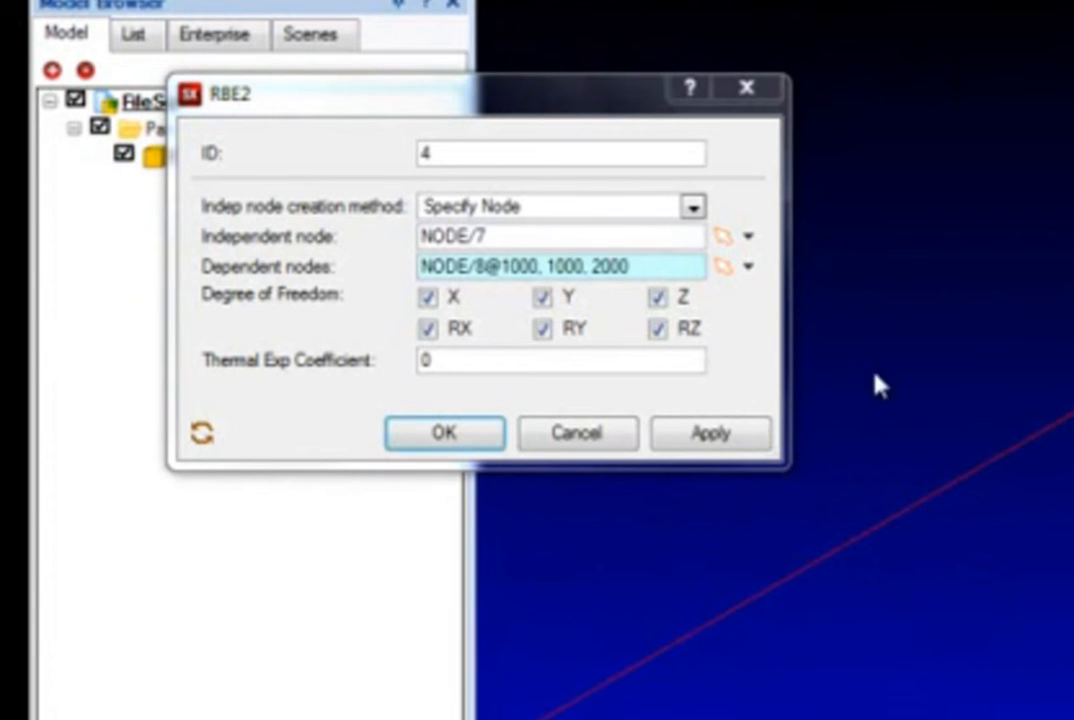
Create the RBE2 connector from independent node 7 to dependent node 8 and close the RBE2 form.
left_click(752, 433)
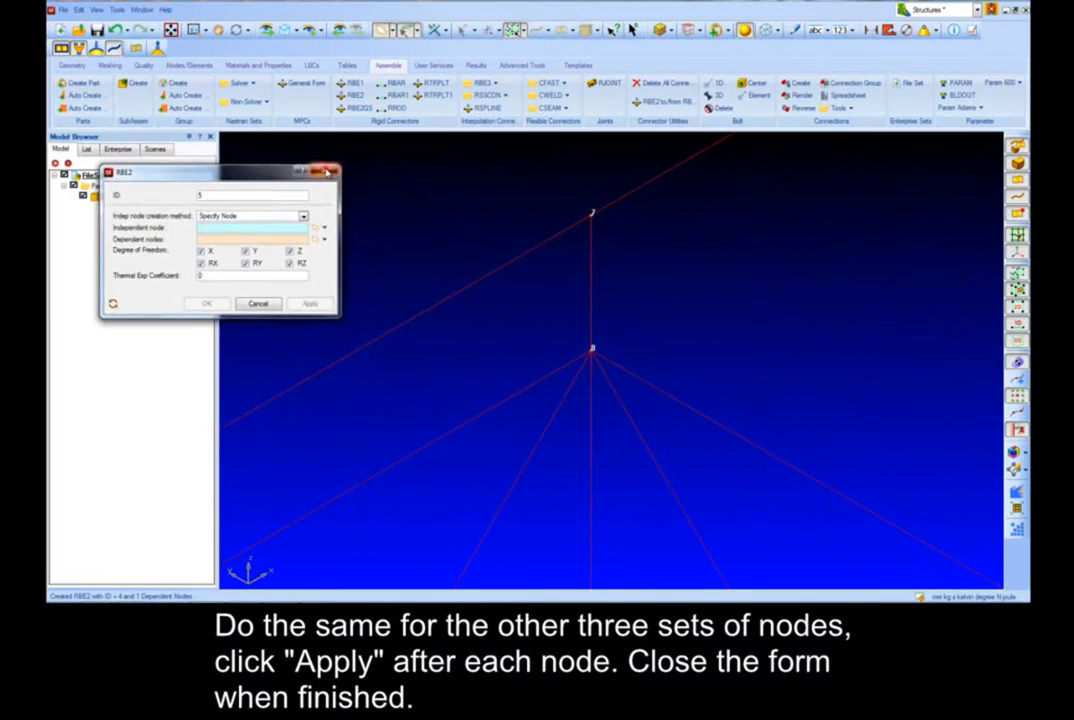
left_click(566, 125)
scroll(390, 257, "down", 4)
left_click(285, 31)
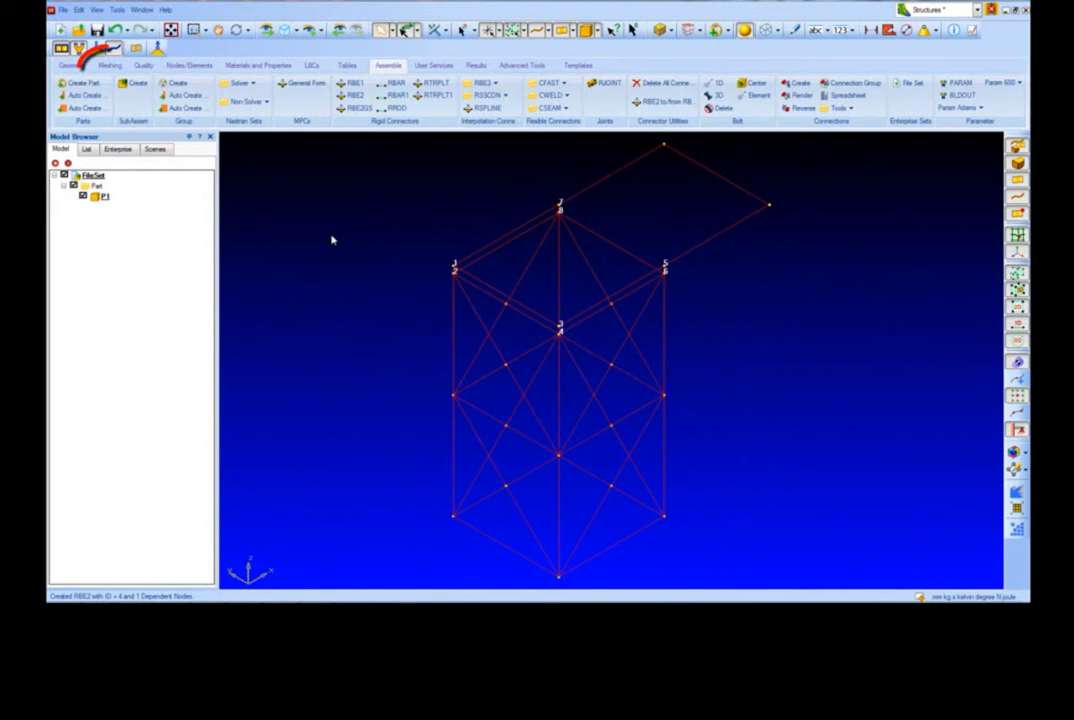
Open the Curve Mesher and restrict the selection filter for the curves to mesh to Curve only.
left_click(111, 66)
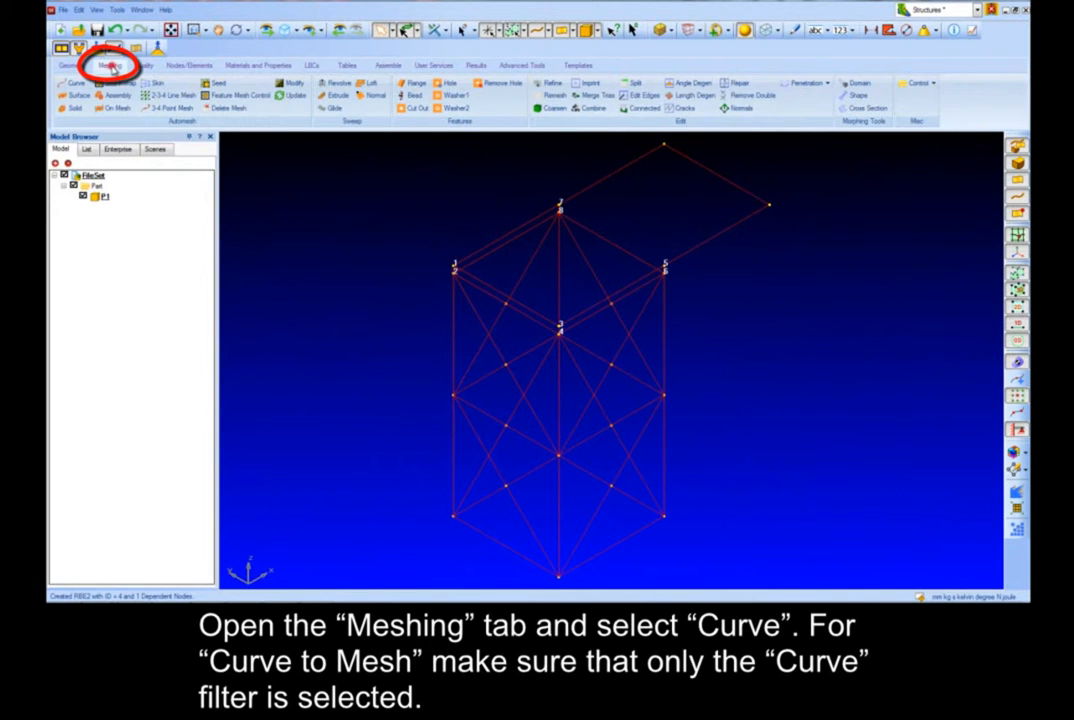
left_click(75, 83)
left_click(153, 122)
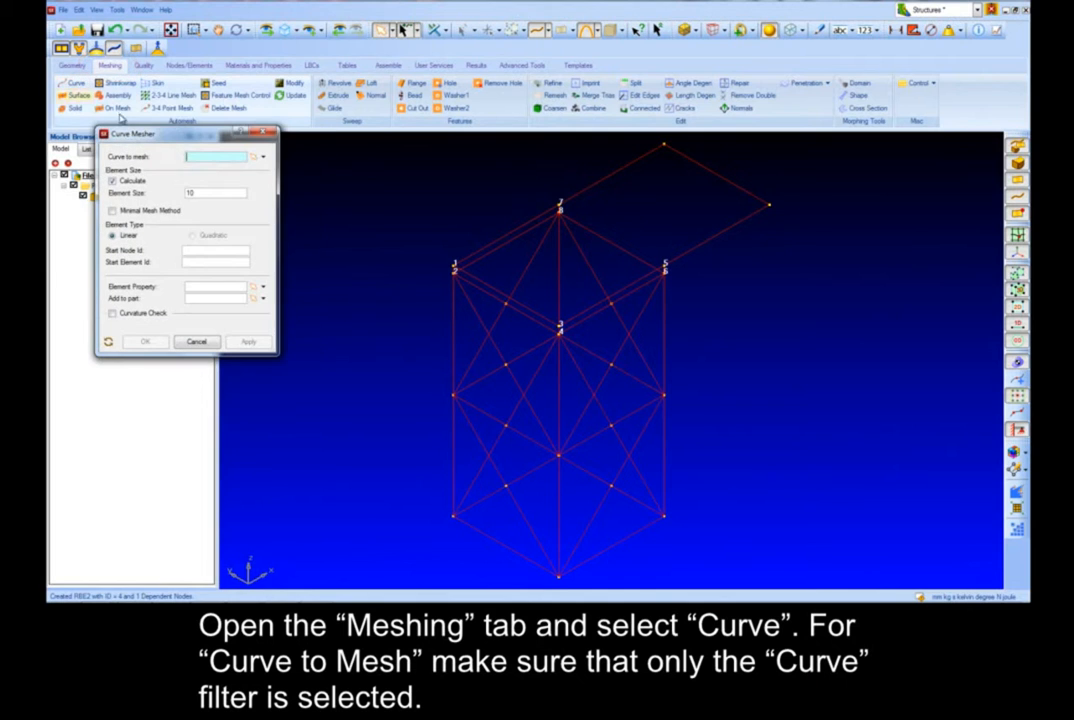
left_click_drag(181, 142, 284, 217)
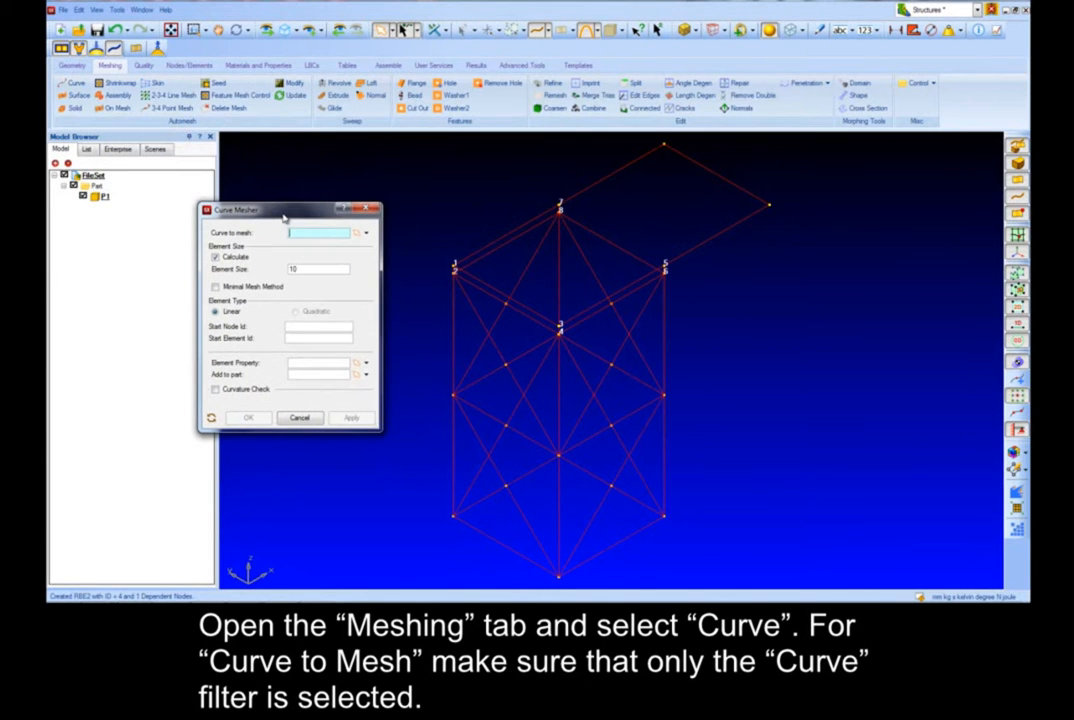
left_click(299, 231)
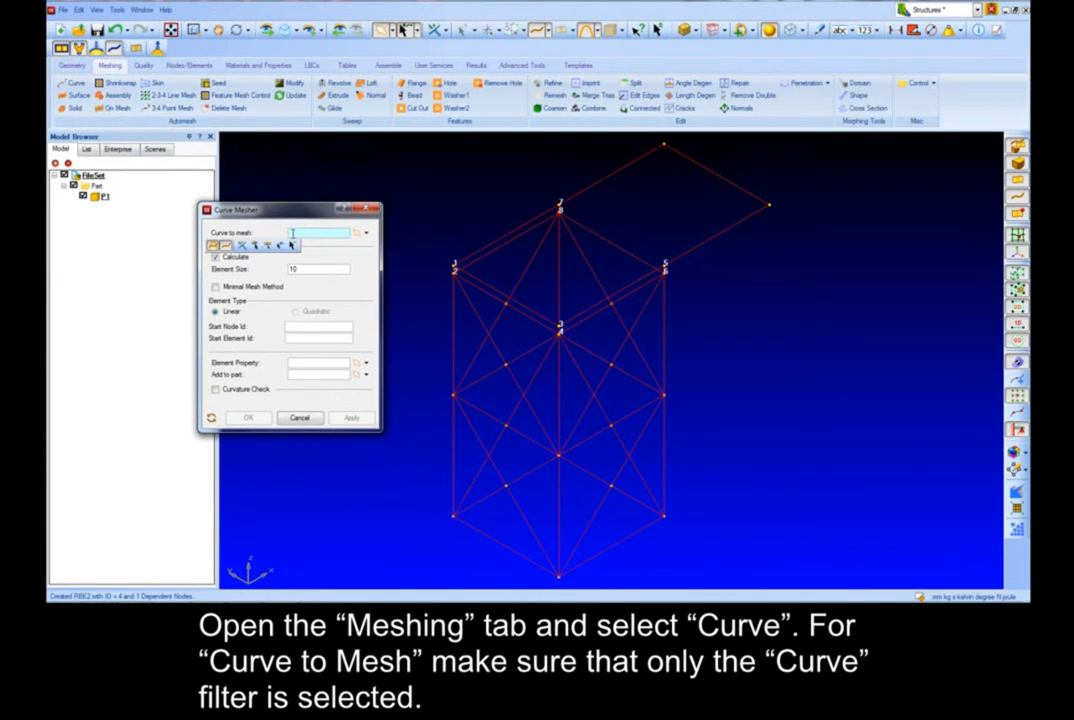
left_click(212, 244)
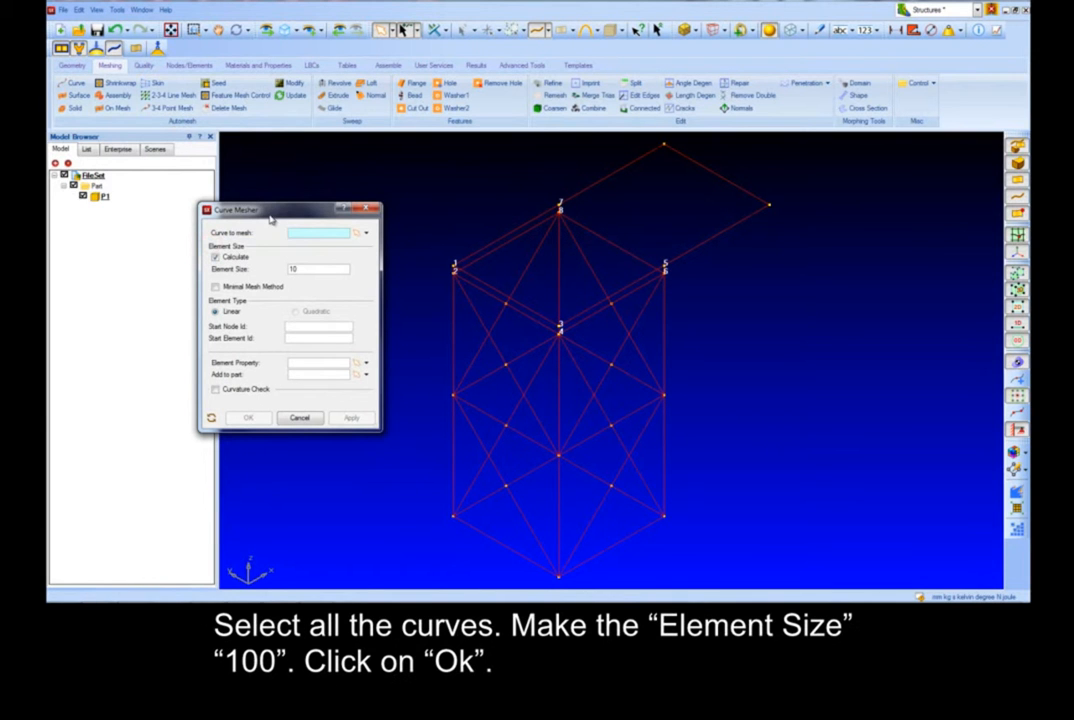
Mesh all the curves of the frame with an element size of 100.
left_click(298, 232)
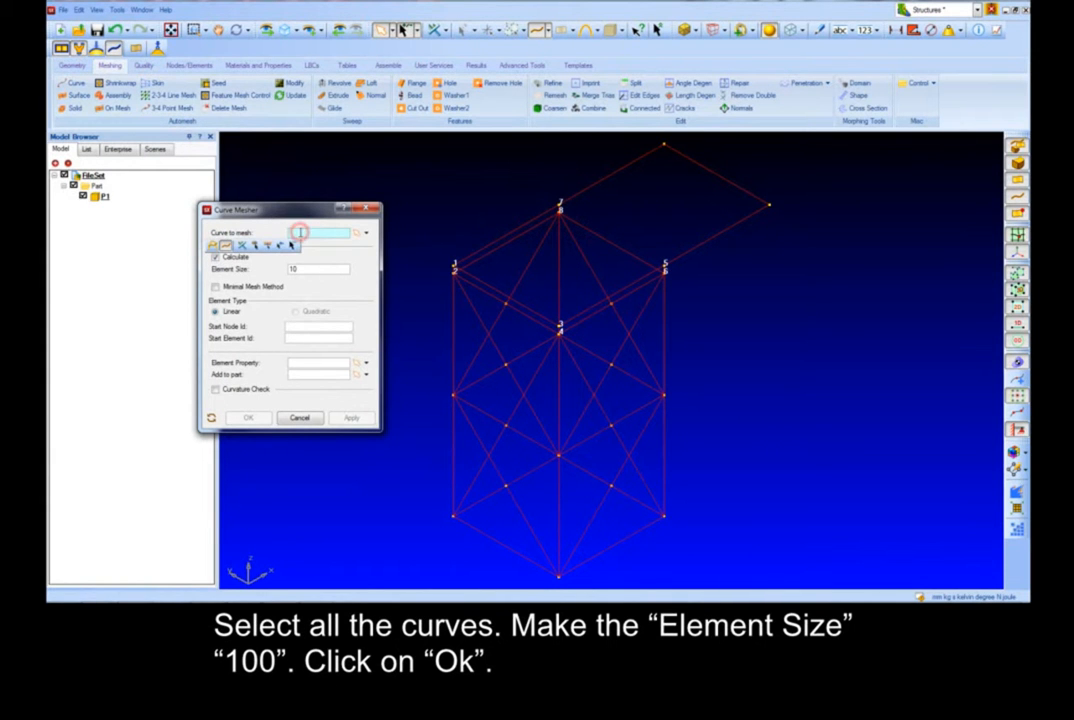
left_click(272, 247)
left_click(309, 269)
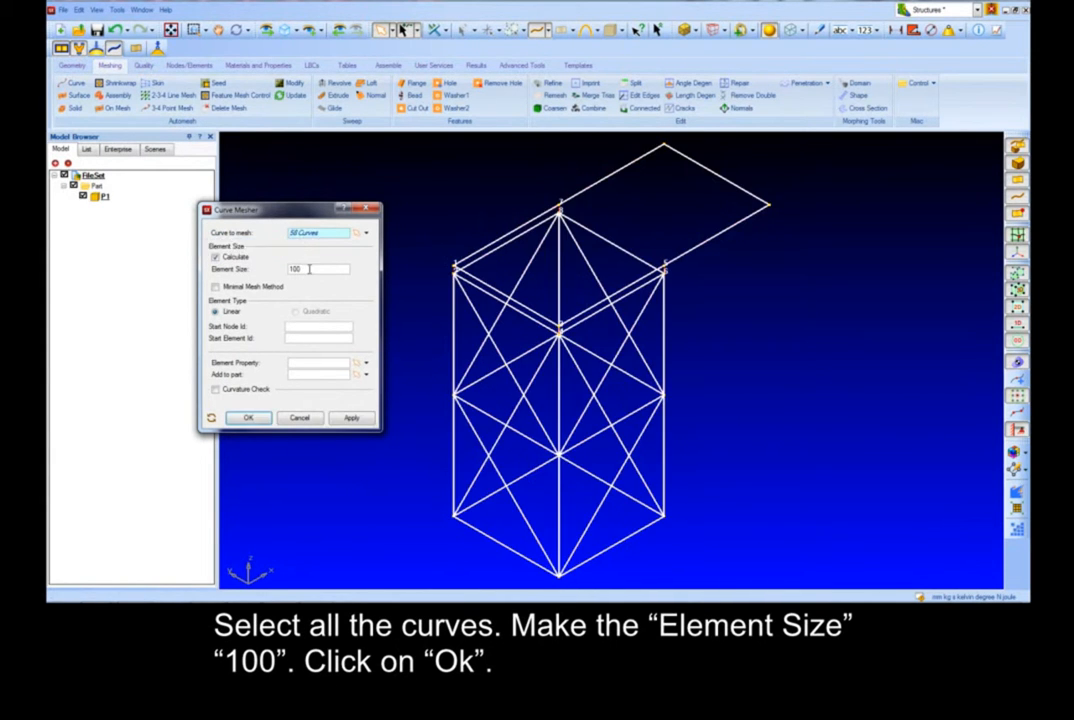
left_click(258, 416)
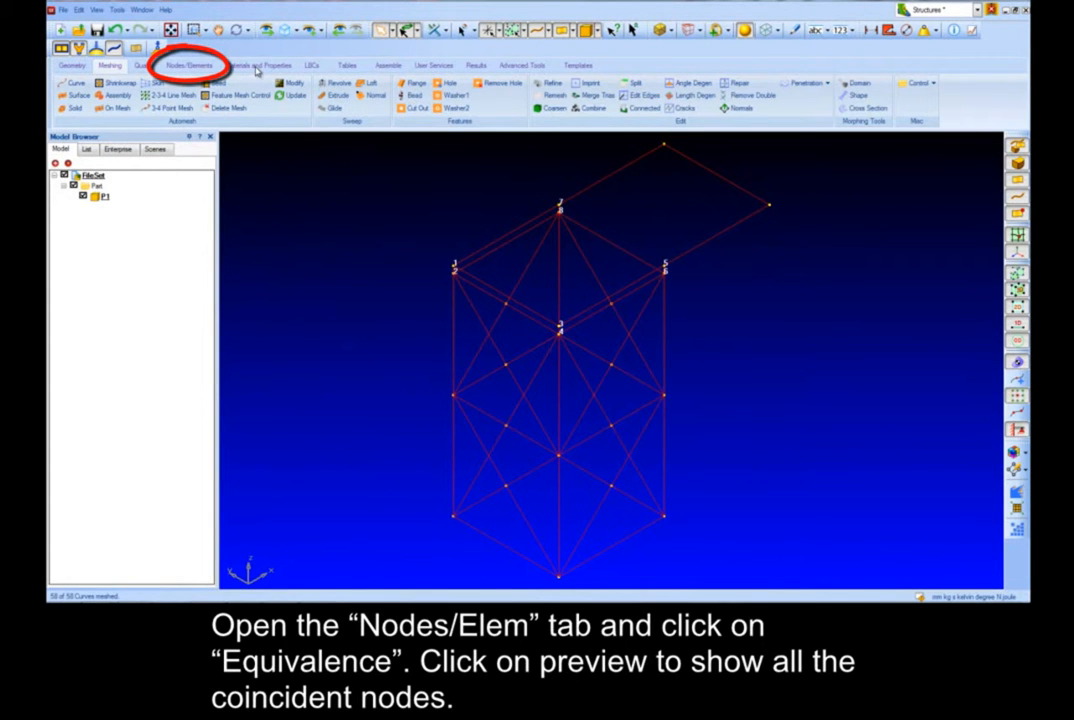
Preview the coincident nodes of the whole model with Equivalence and merge them.
left_click(204, 66)
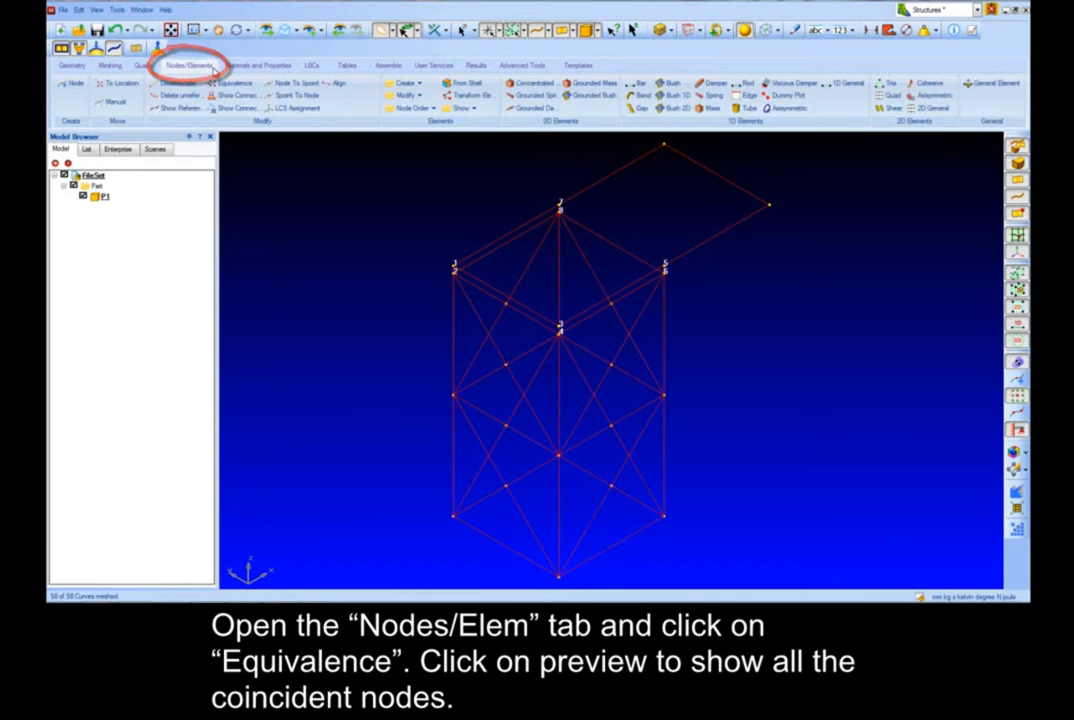
left_click(232, 83)
left_click_drag(333, 112, 244, 112)
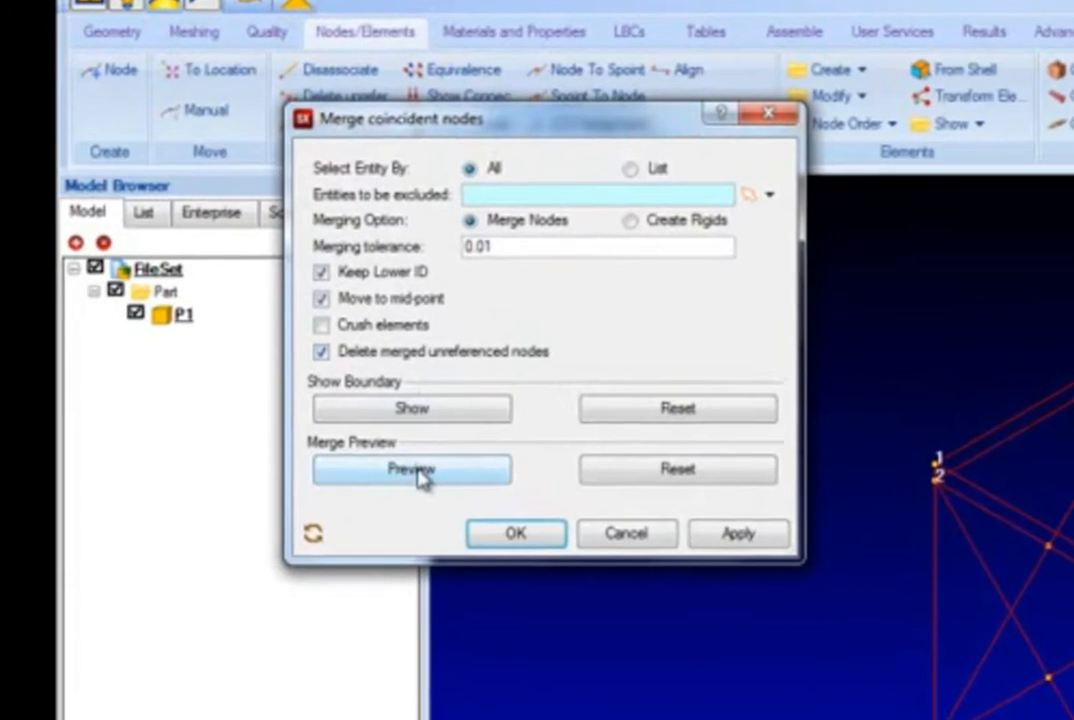
left_click(398, 452)
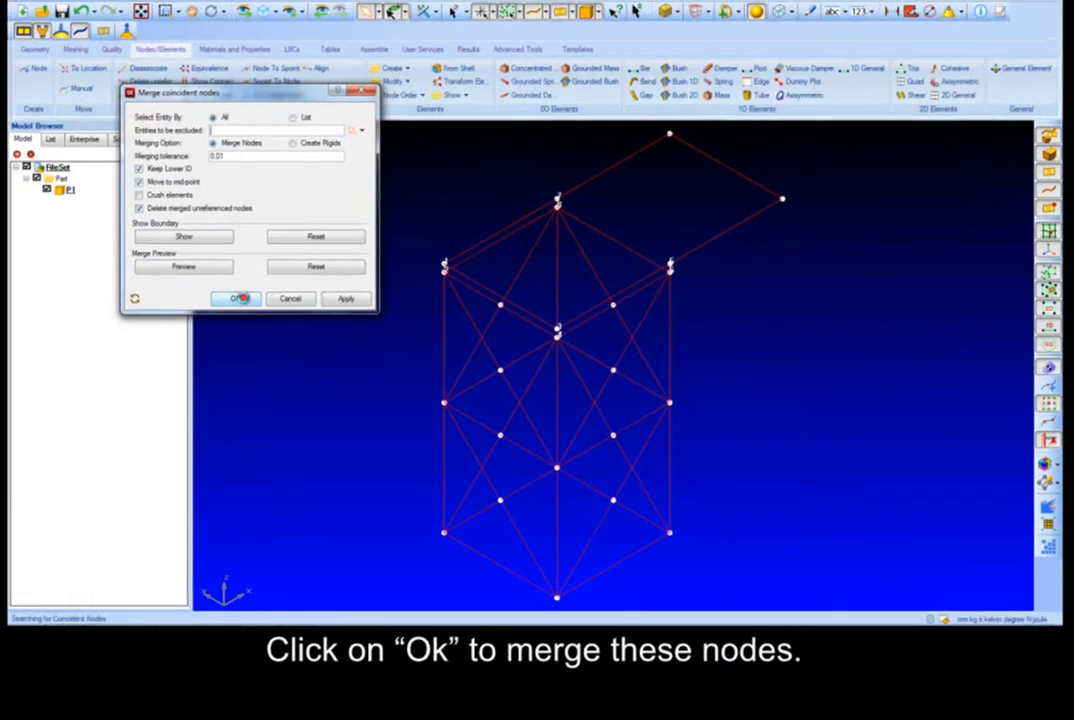
left_click(117, 302)
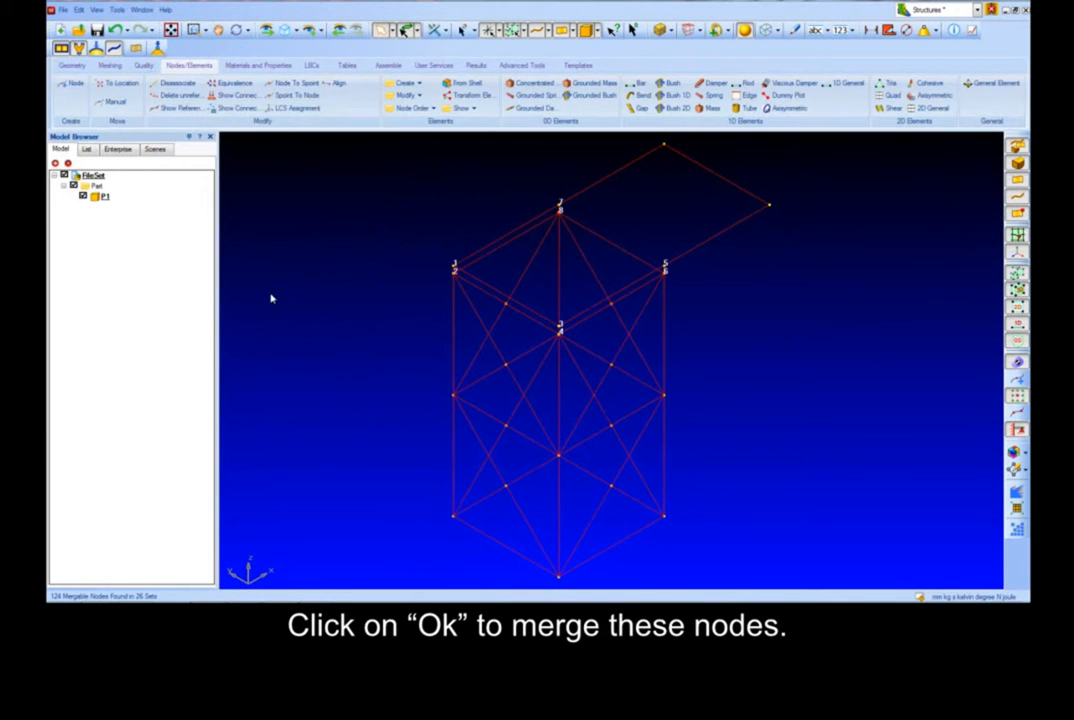
Create an isotropic material named Steel with a Young's modulus of 207000 and a Poisson's ratio of 0.3.
left_click(267, 66)
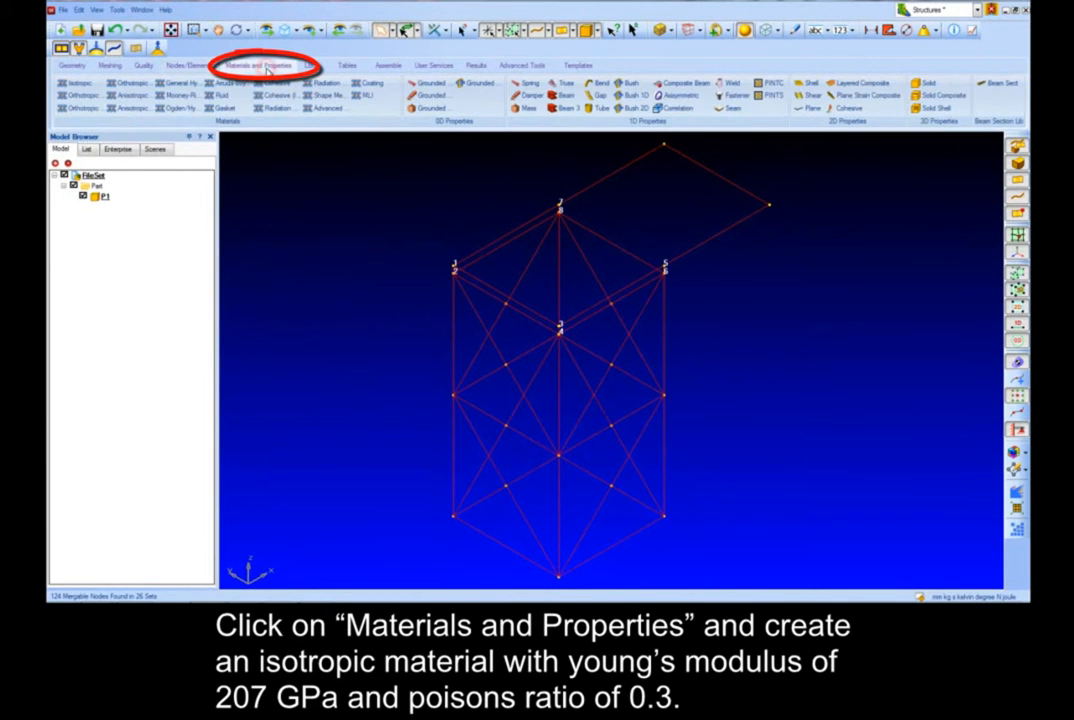
left_click(91, 84)
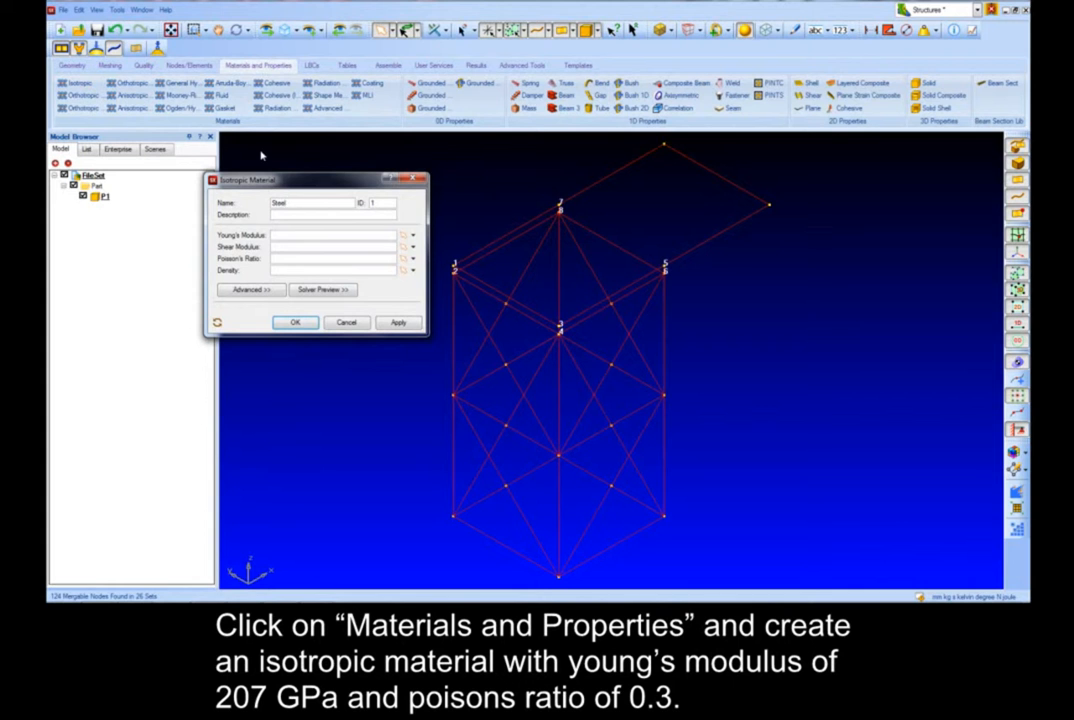
left_click(296, 239)
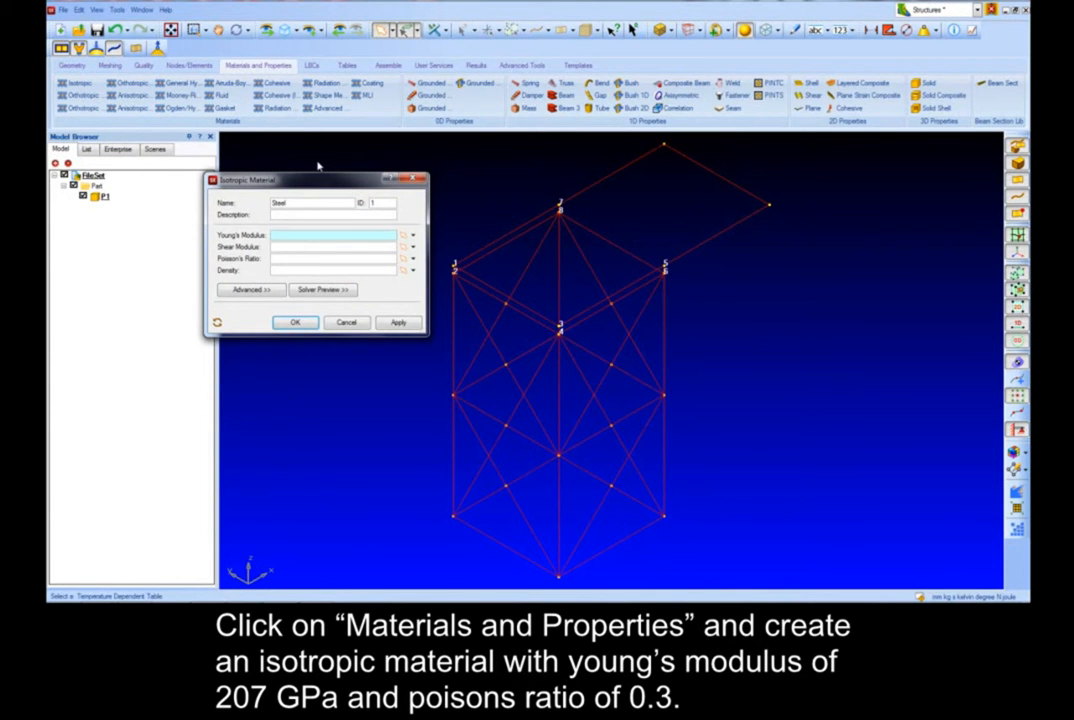
type("207000")
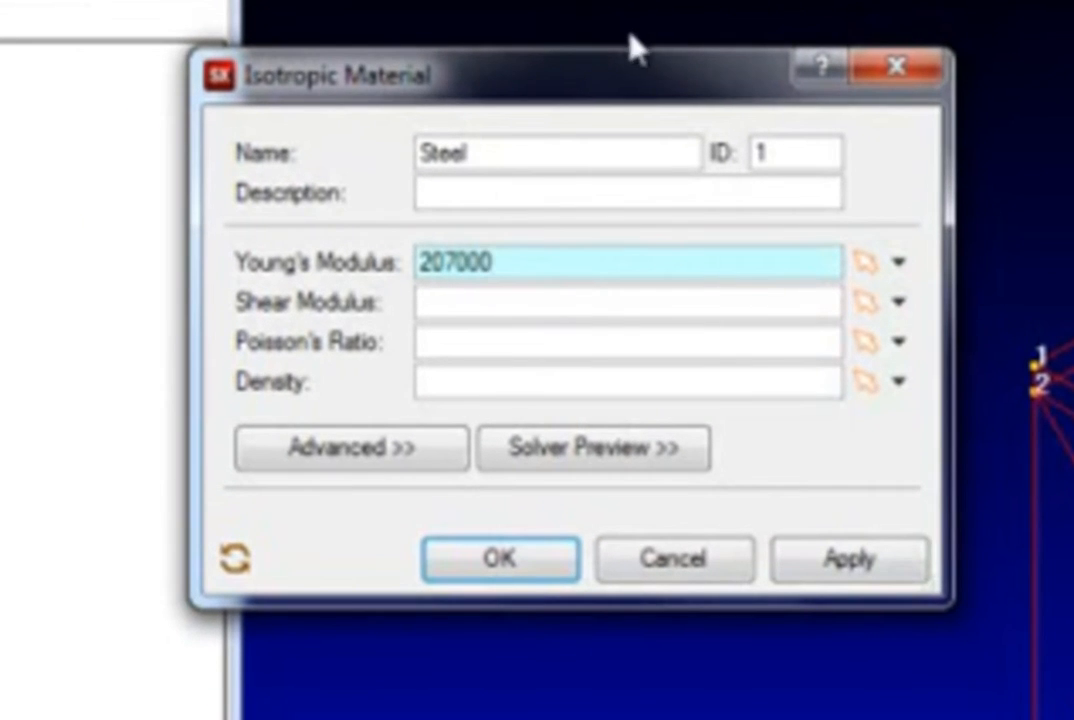
left_click(506, 345)
type("0.3")
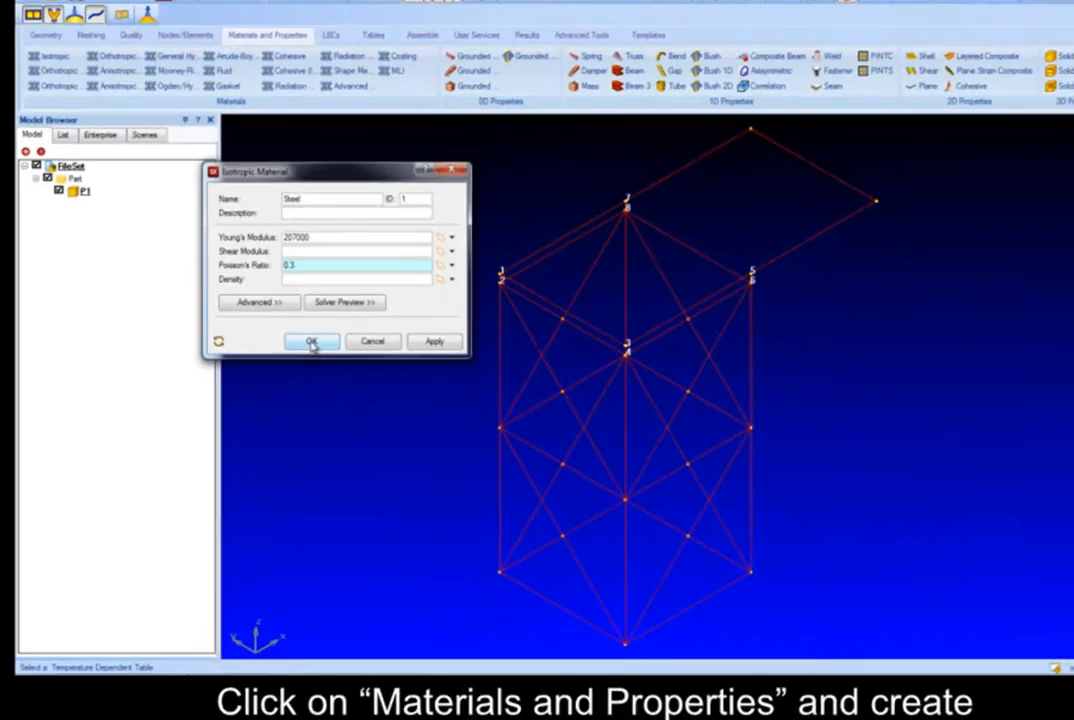
left_click(498, 550)
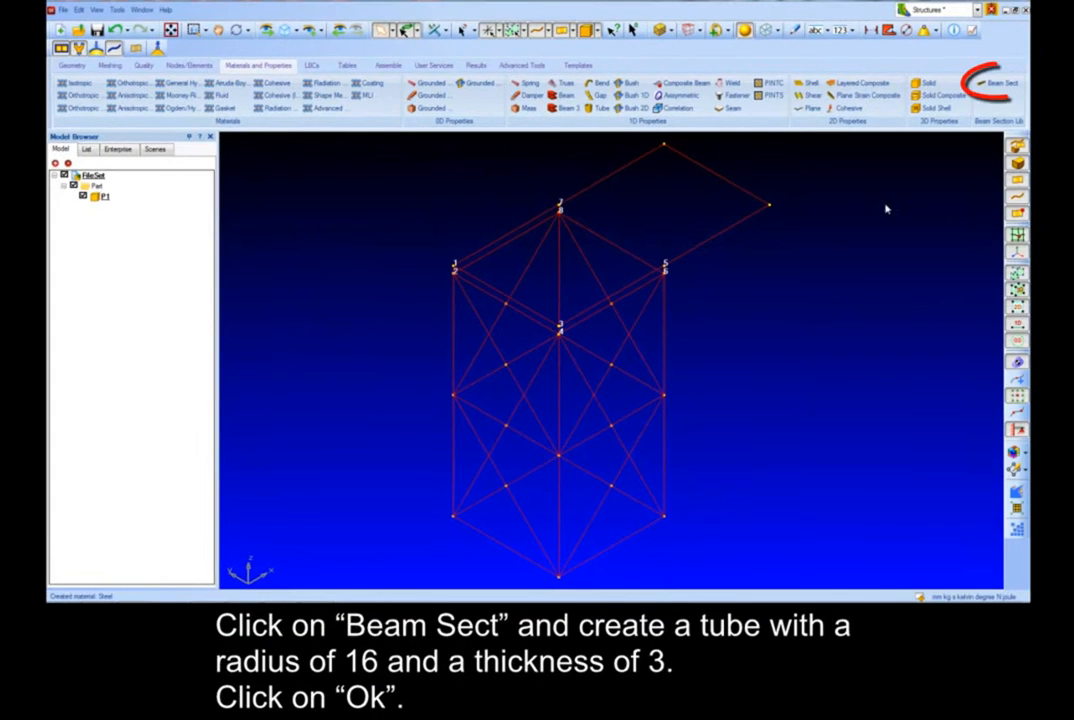
Start a tube beam section defined by thickness, with an outer radius of 16 and a wall thickness of 3.
left_click(1000, 84)
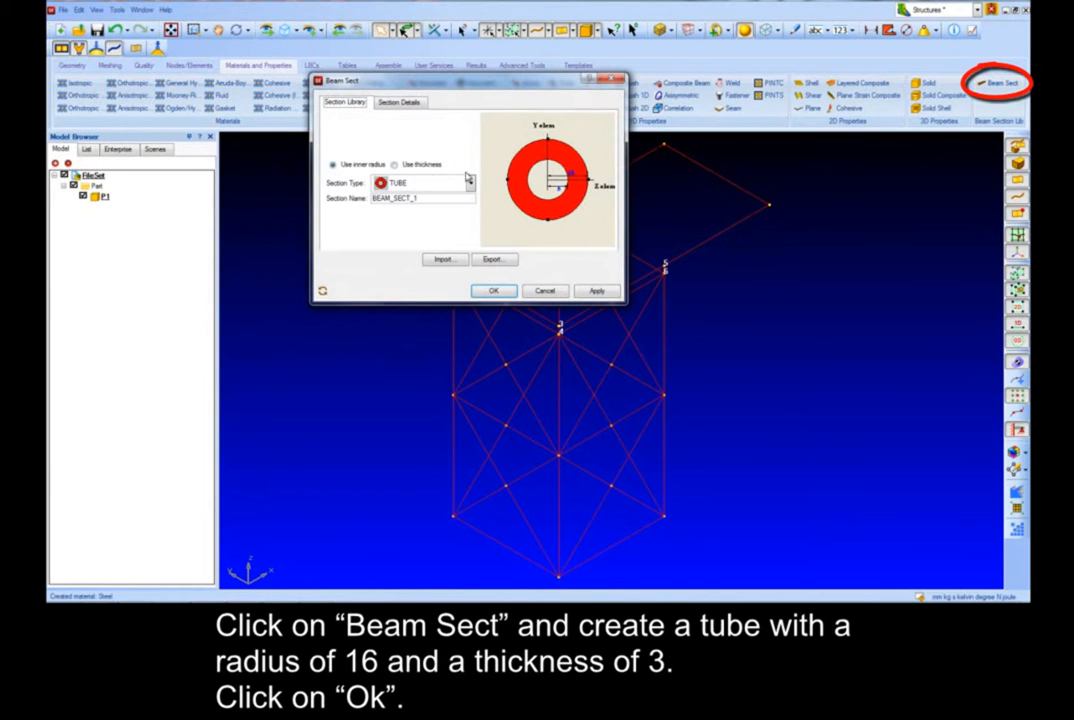
left_click(394, 165)
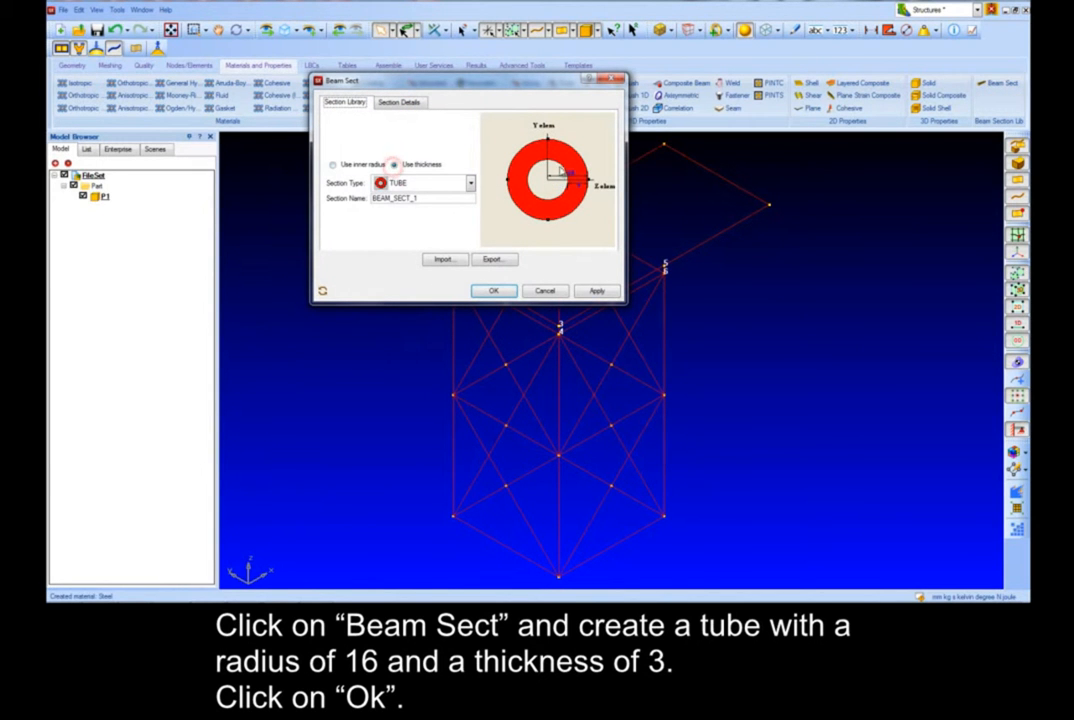
left_click(573, 178)
type("16")
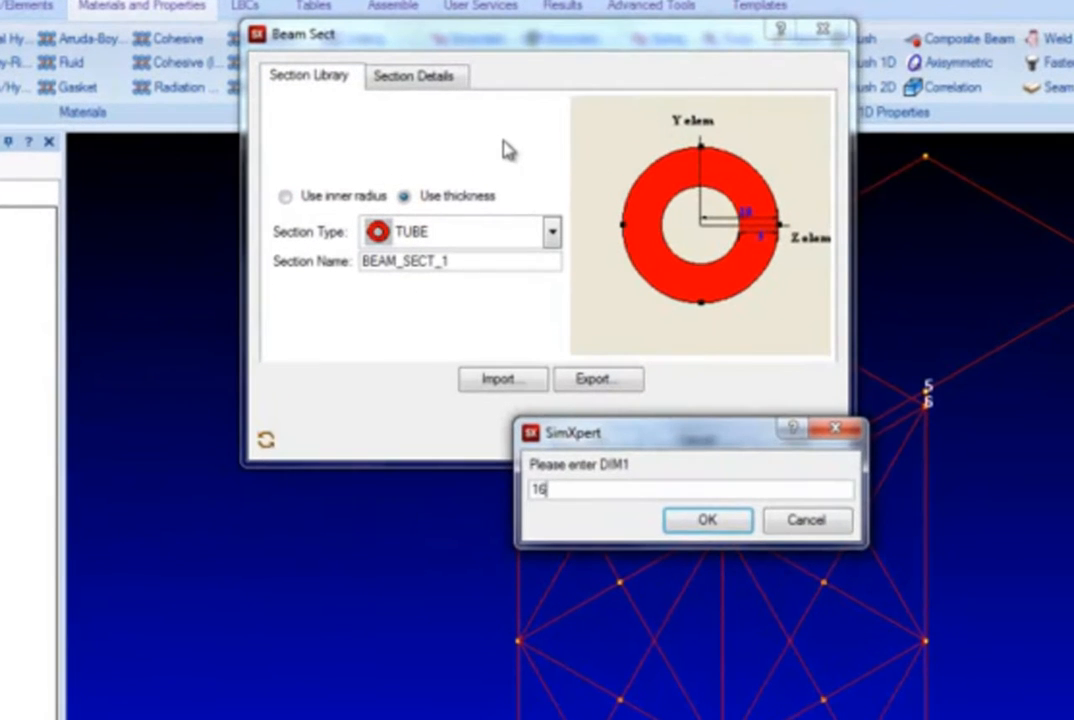
key("Return")
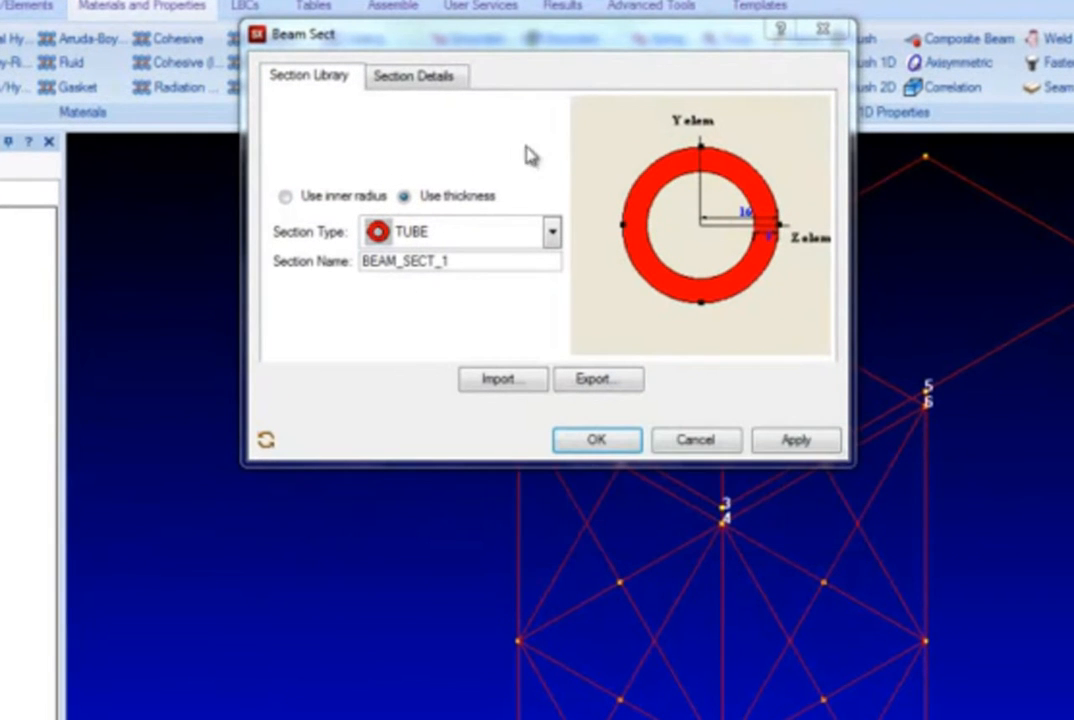
left_click(770, 245)
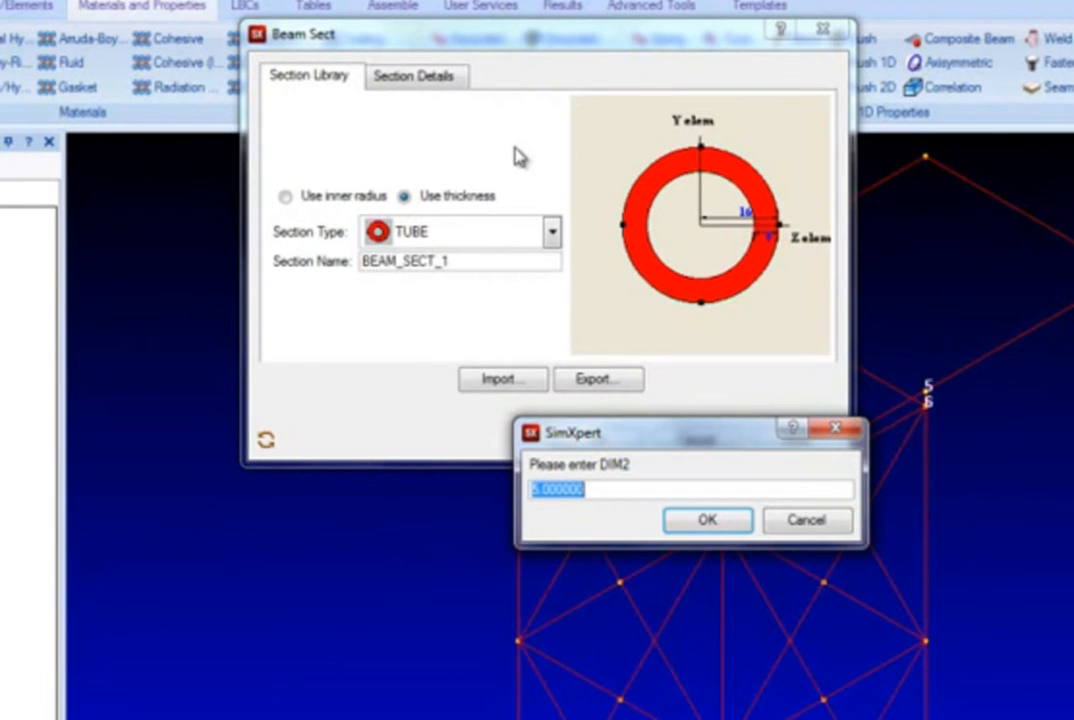
type("3")
key("Return")
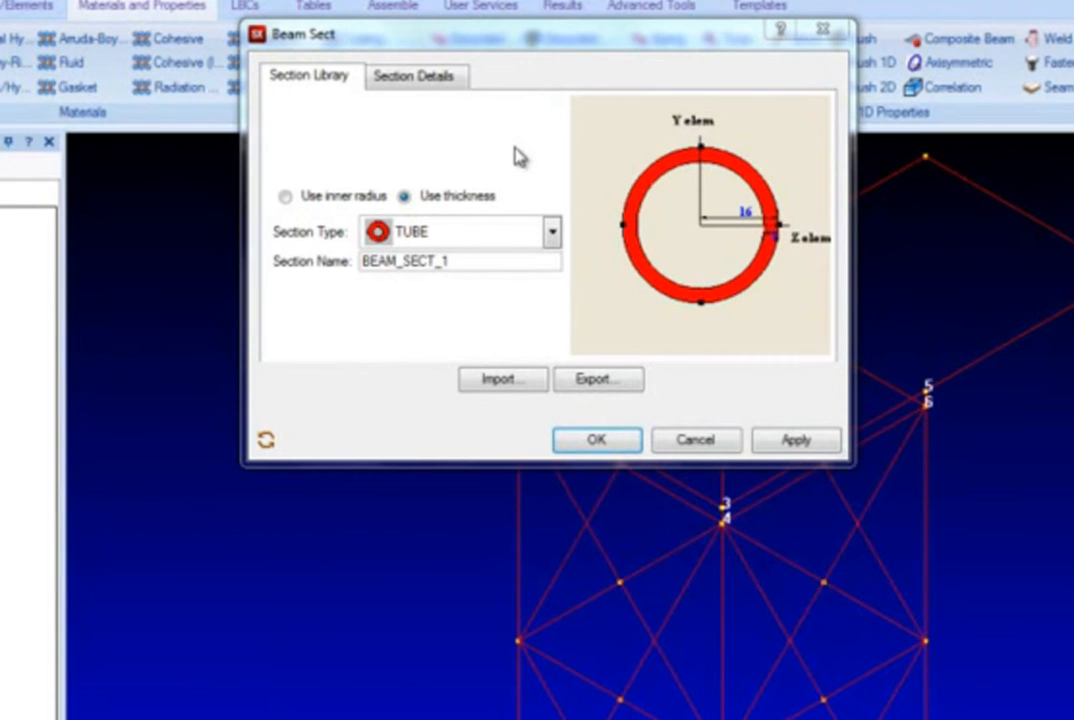
Name the tube section Tube and create it.
left_click_drag(482, 261, 336, 262)
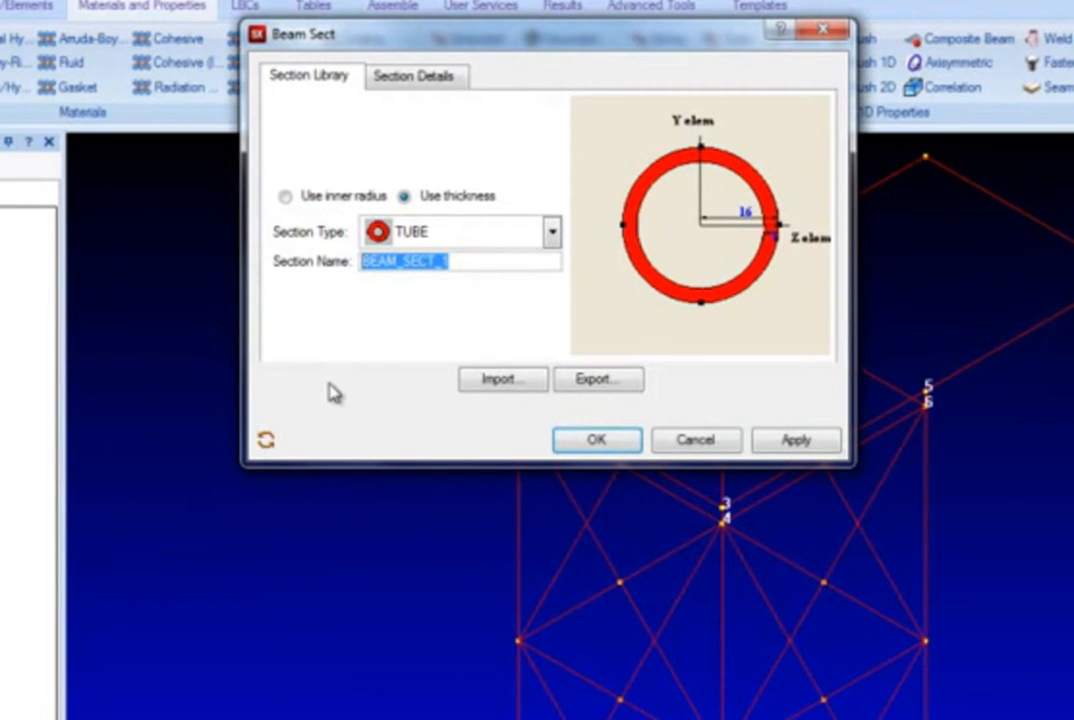
type("Tube")
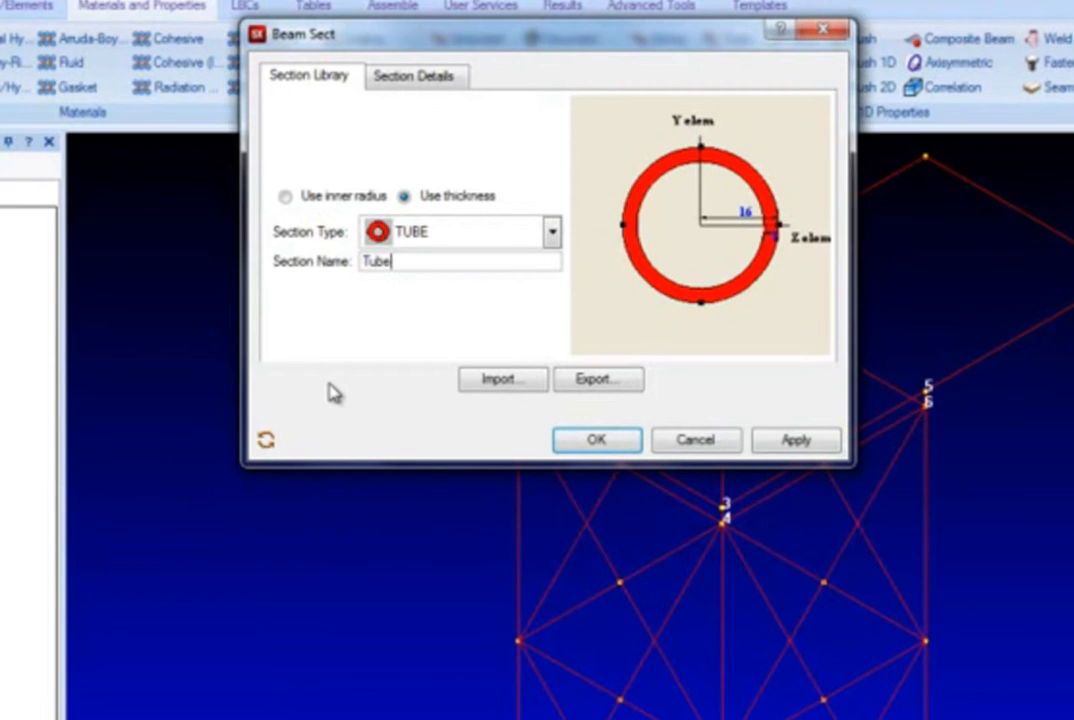
left_click(600, 441)
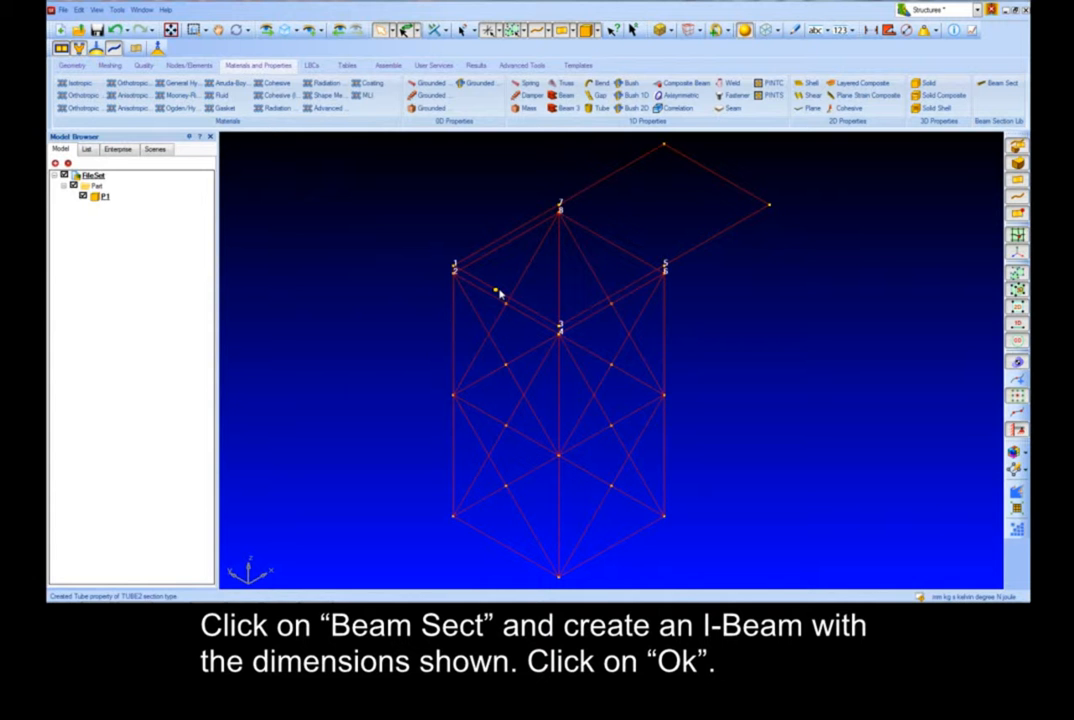
Start another beam section of type I and set its overall height, DIM1, to 100.
left_click(998, 83)
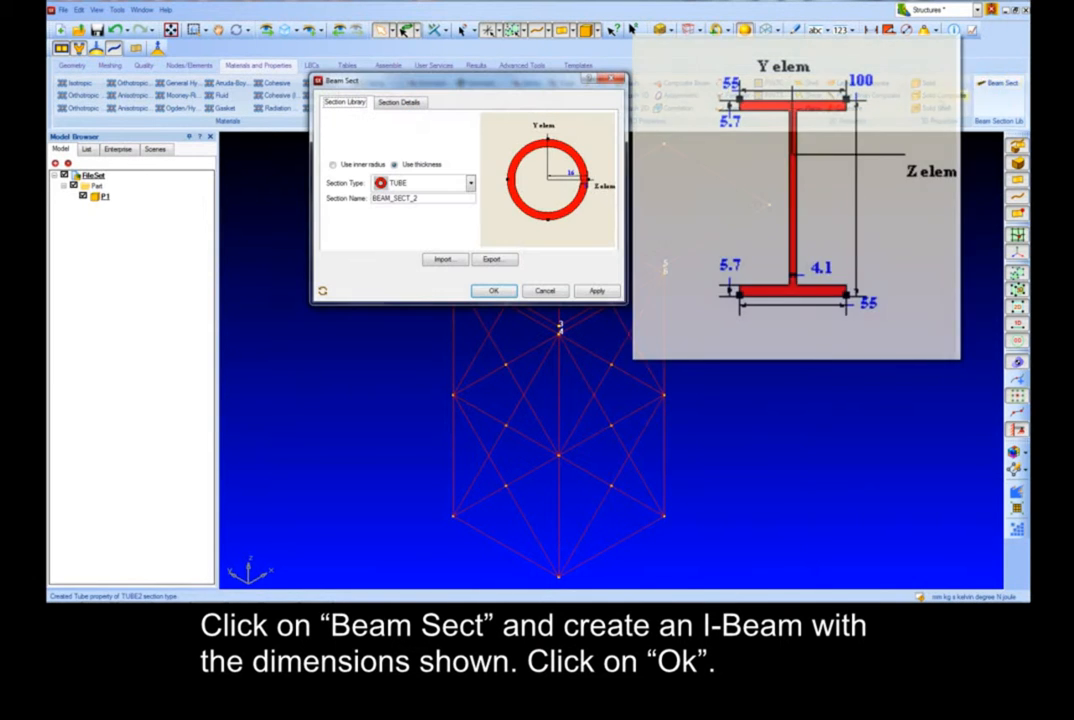
left_click(470, 183)
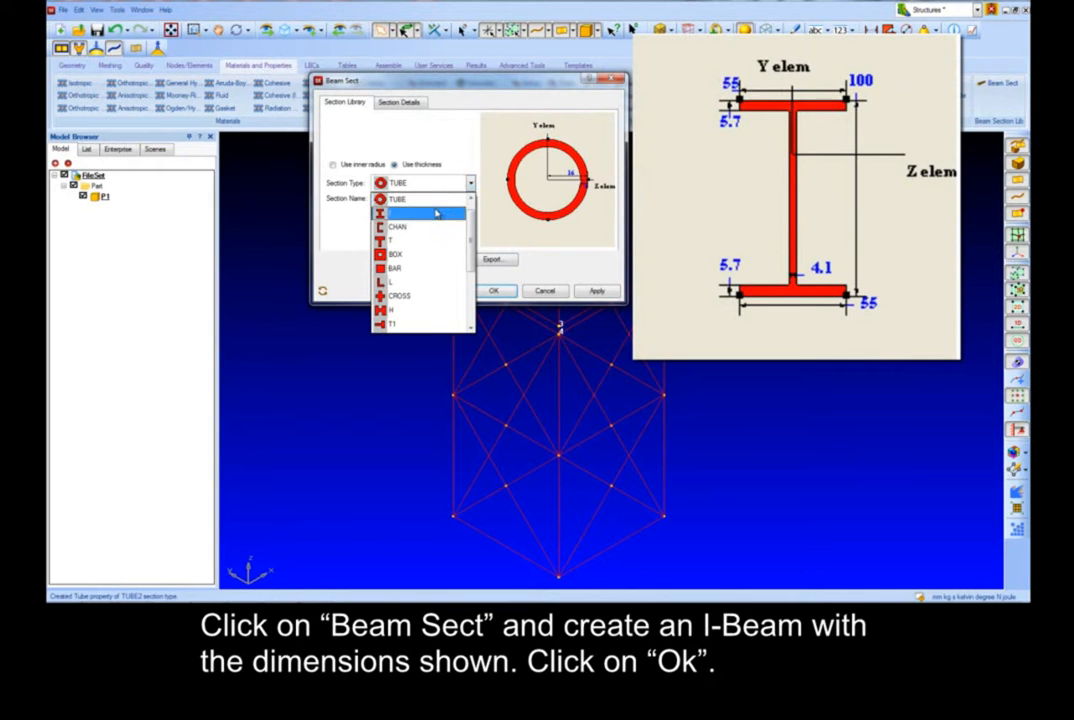
left_click(439, 212)
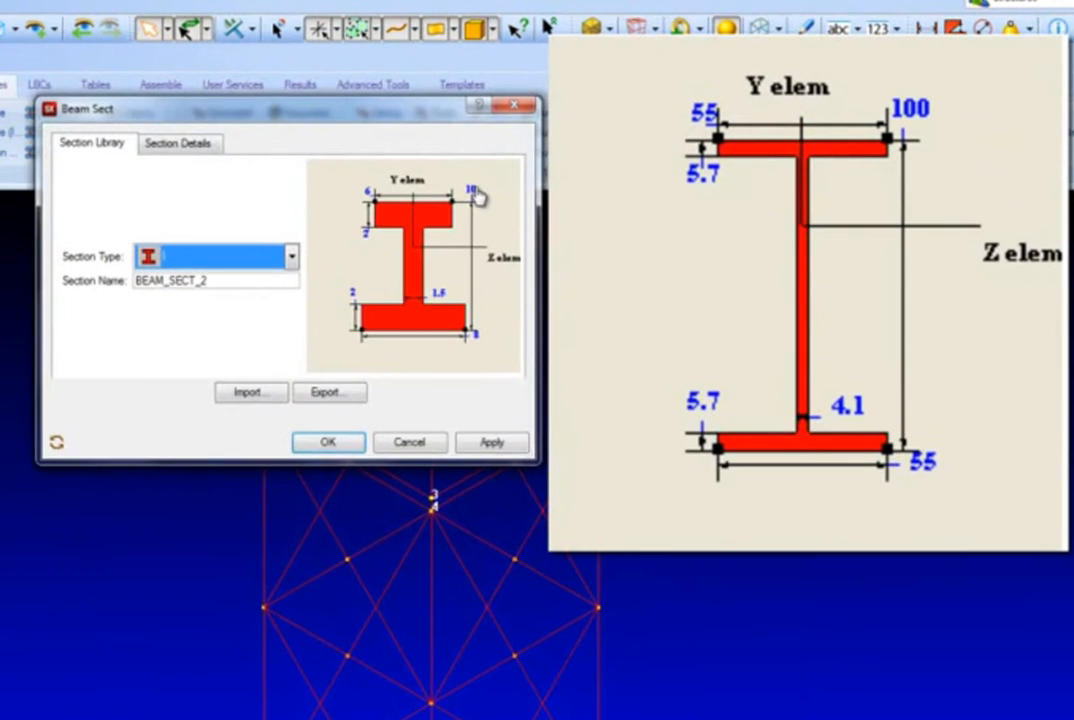
left_click(512, 170)
type("100")
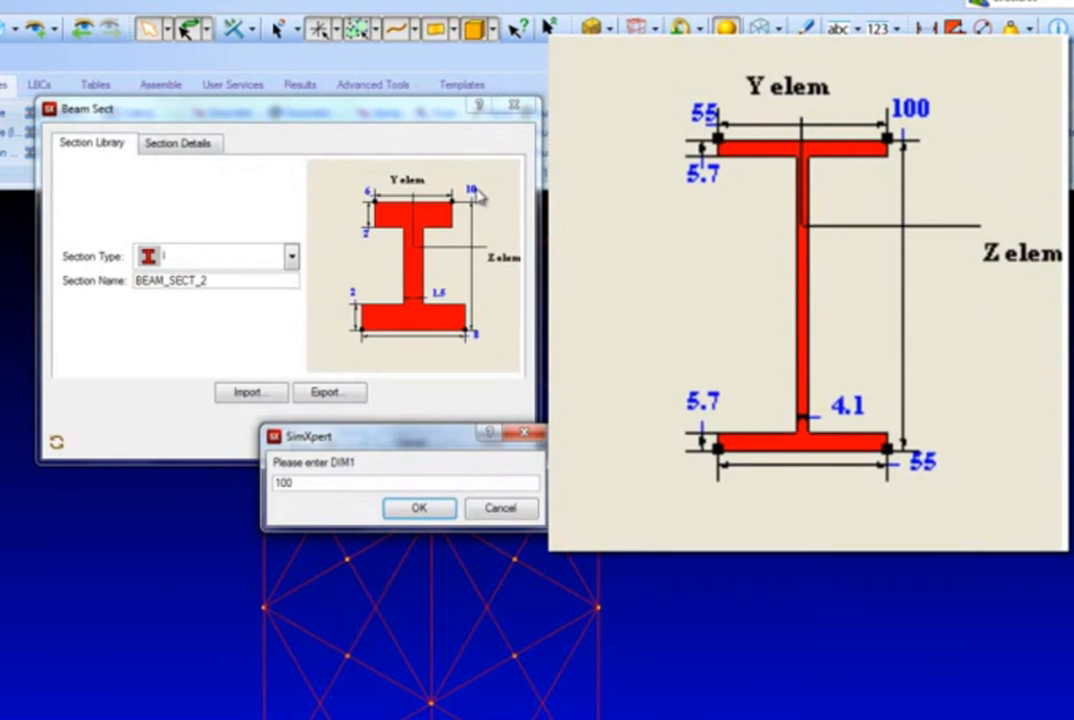
key("Return")
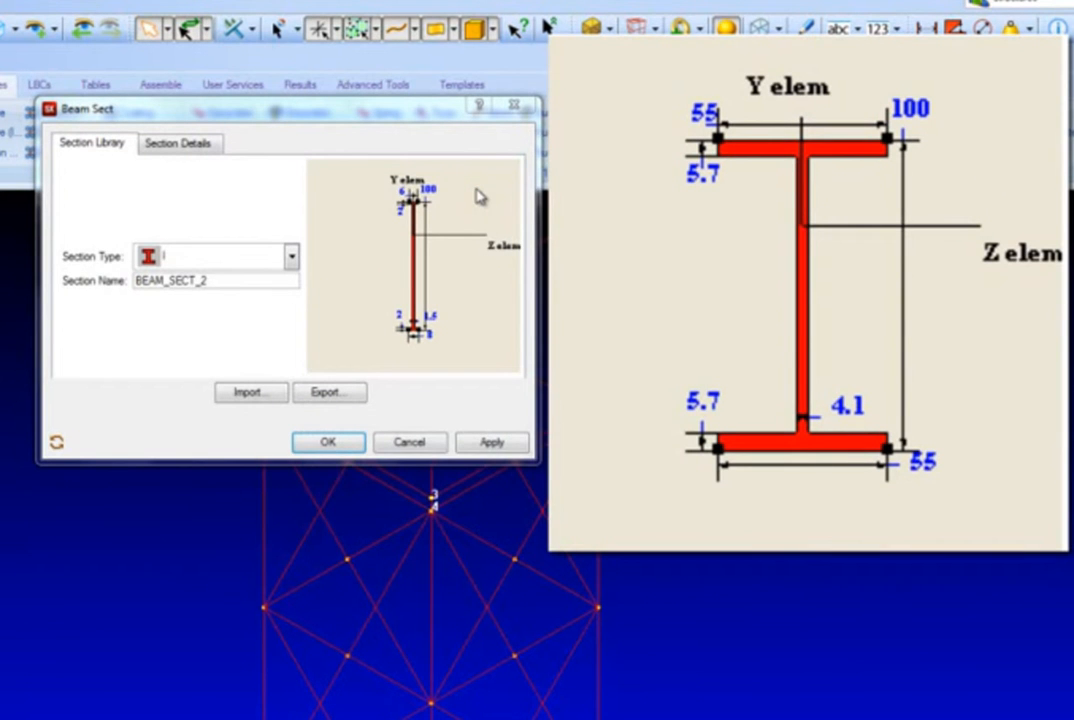
Set both flange widths to 55, the flange thicknesses to 5.7 and the web thickness to 4.1, and create the section as I_Beam.
left_click(402, 192)
type("55")
key("Return")
left_click(428, 338)
type("55")
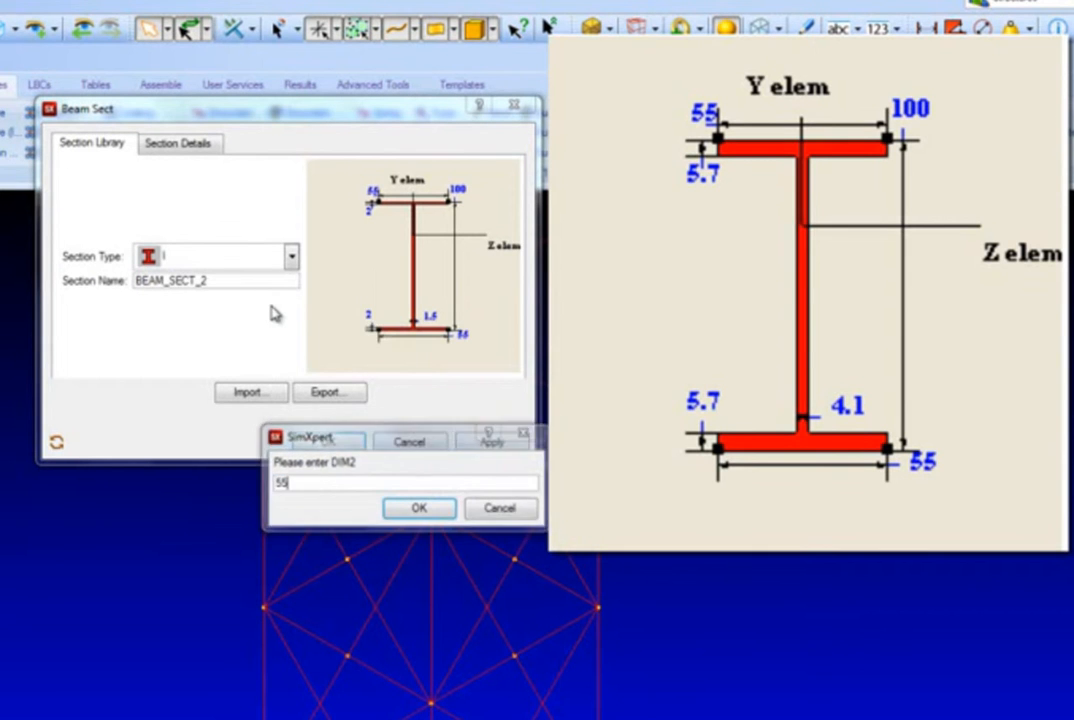
key("Return")
left_click(369, 318)
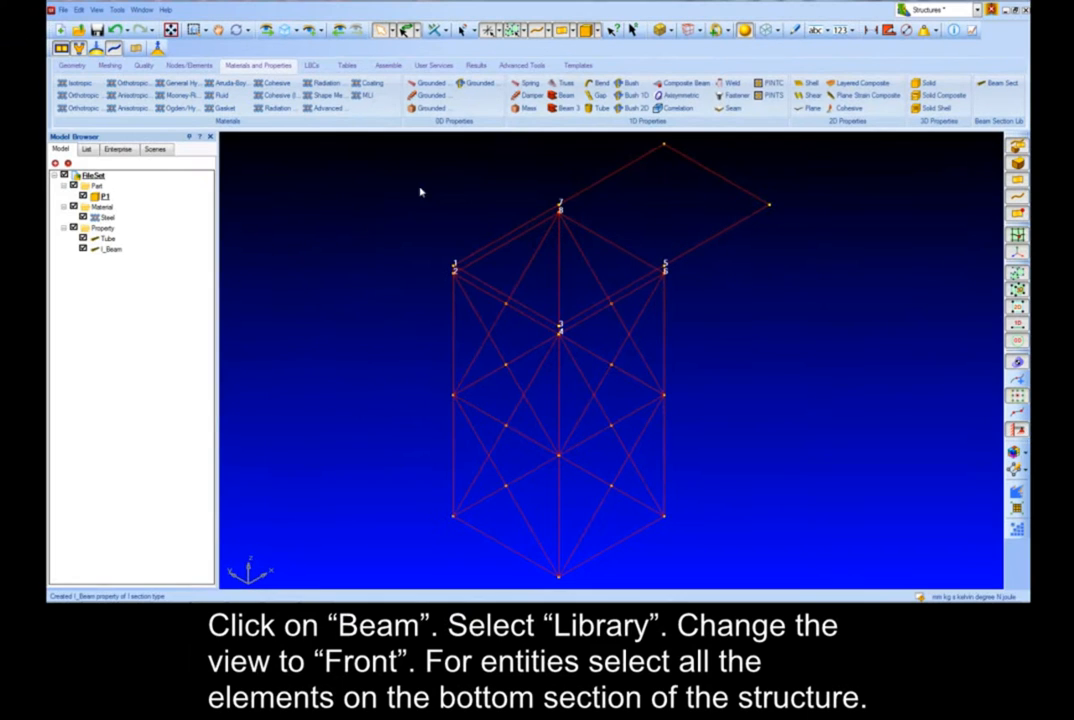
Start a beam property with a Library cross-section and select all elements of the frame's lower section as its entities from the Front view.
left_click(564, 96)
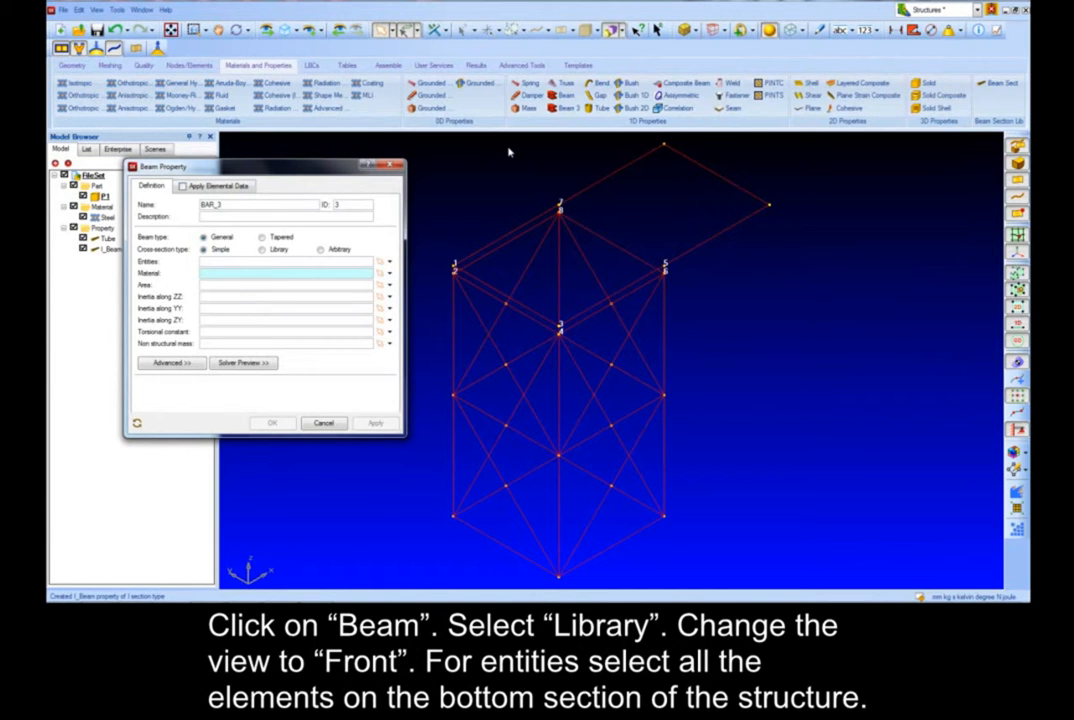
left_click(263, 251)
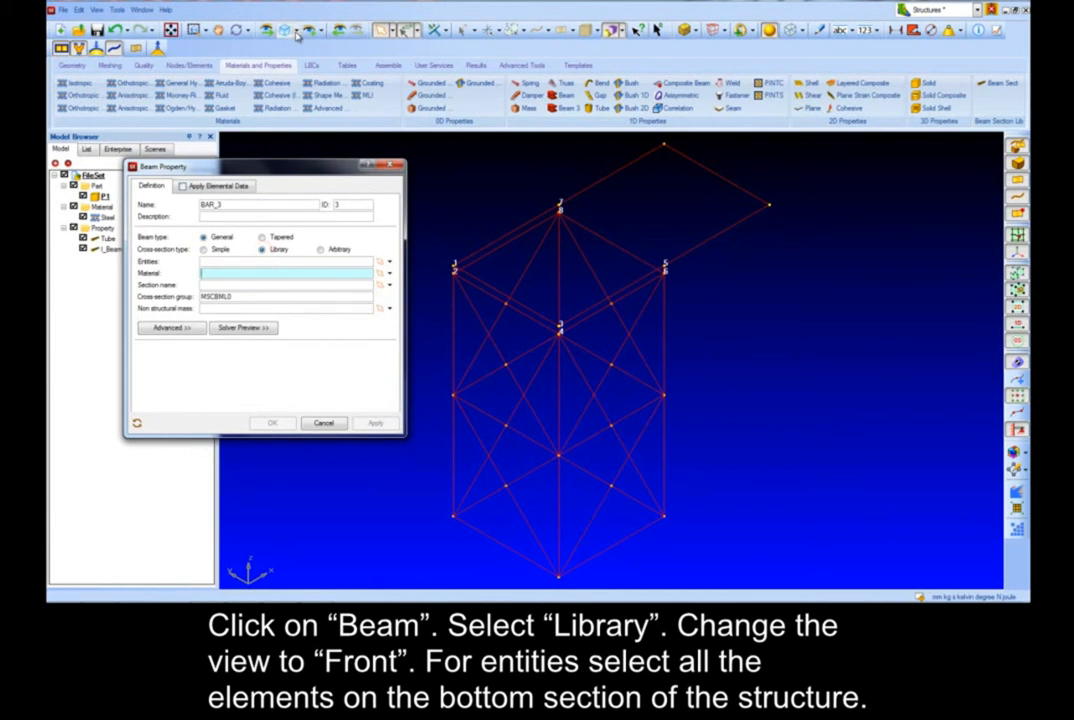
left_click(295, 31)
left_click(316, 78)
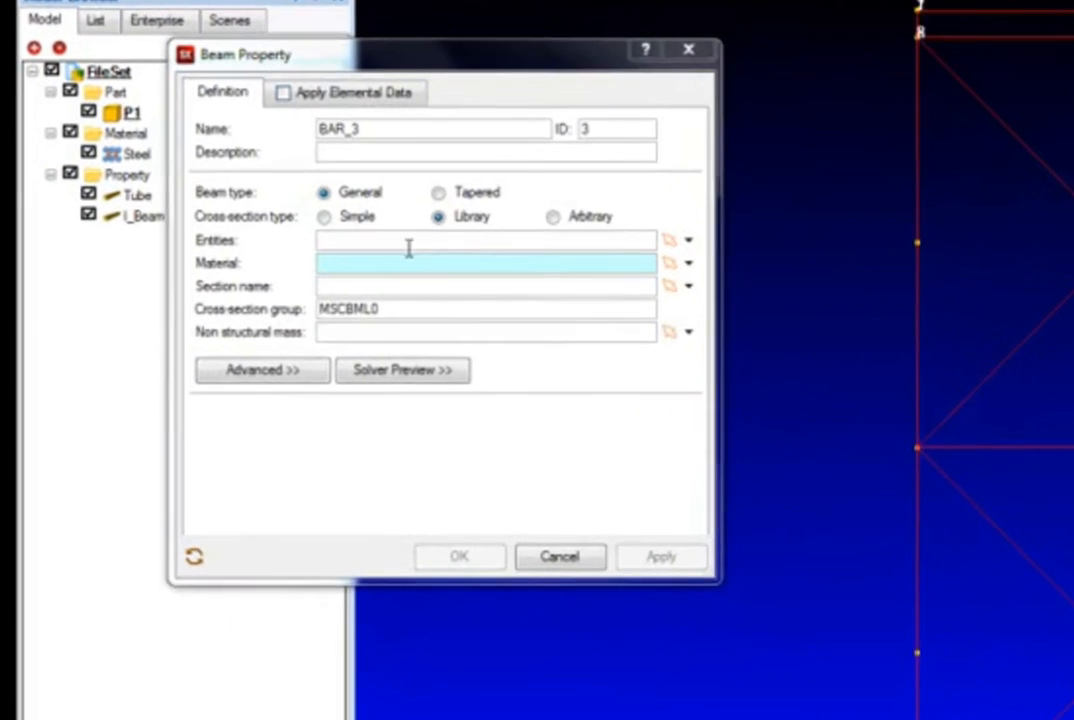
left_click(245, 261)
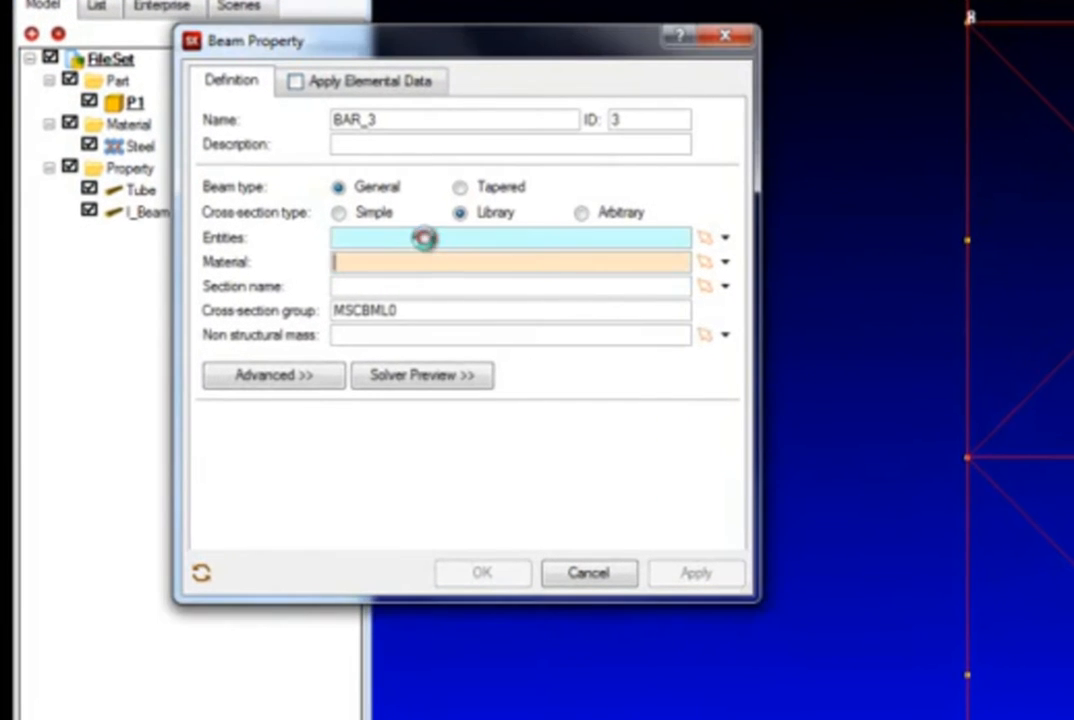
left_click(426, 238)
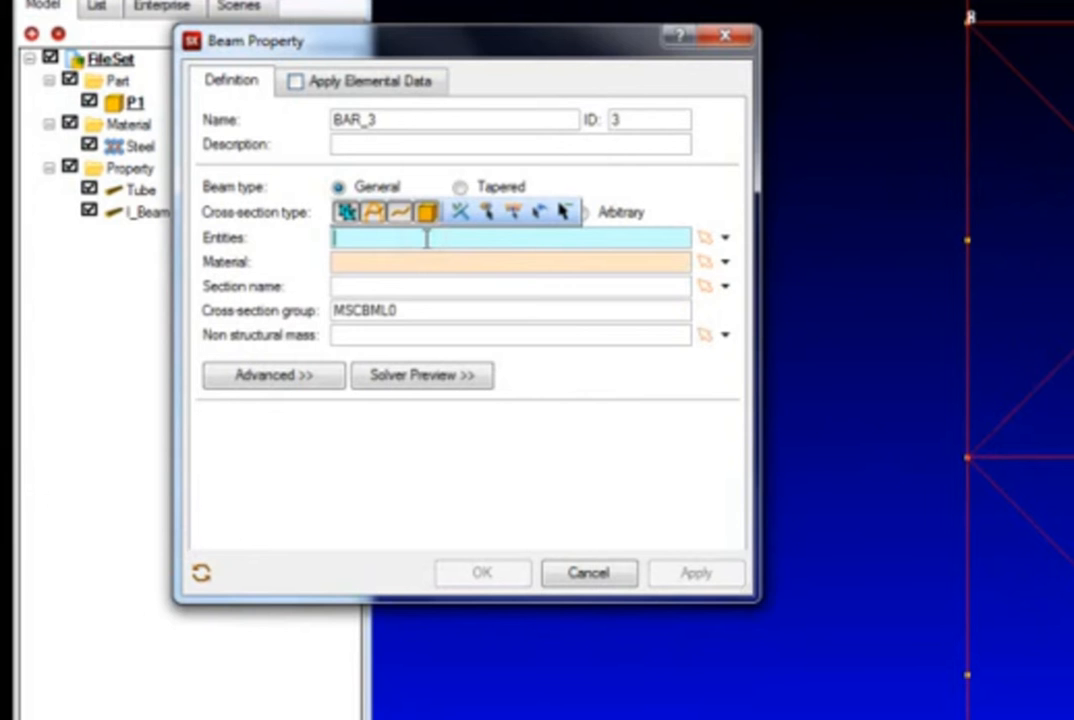
left_click(423, 216)
left_click(376, 216)
left_click(398, 217)
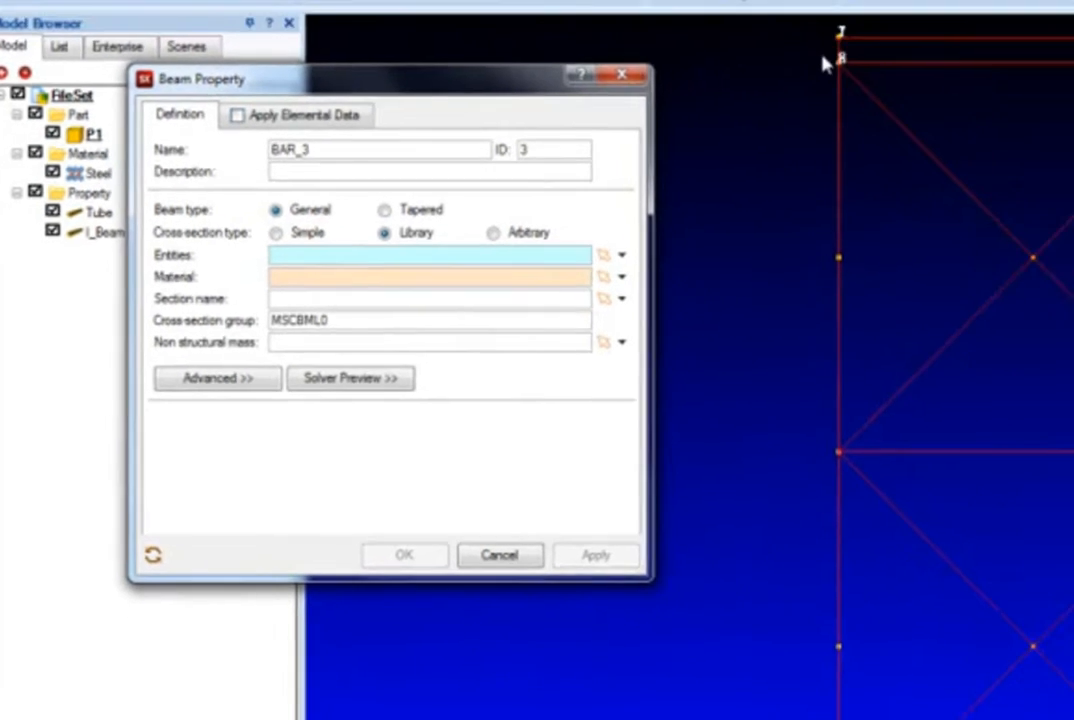
left_click_drag(487, 163, 800, 690)
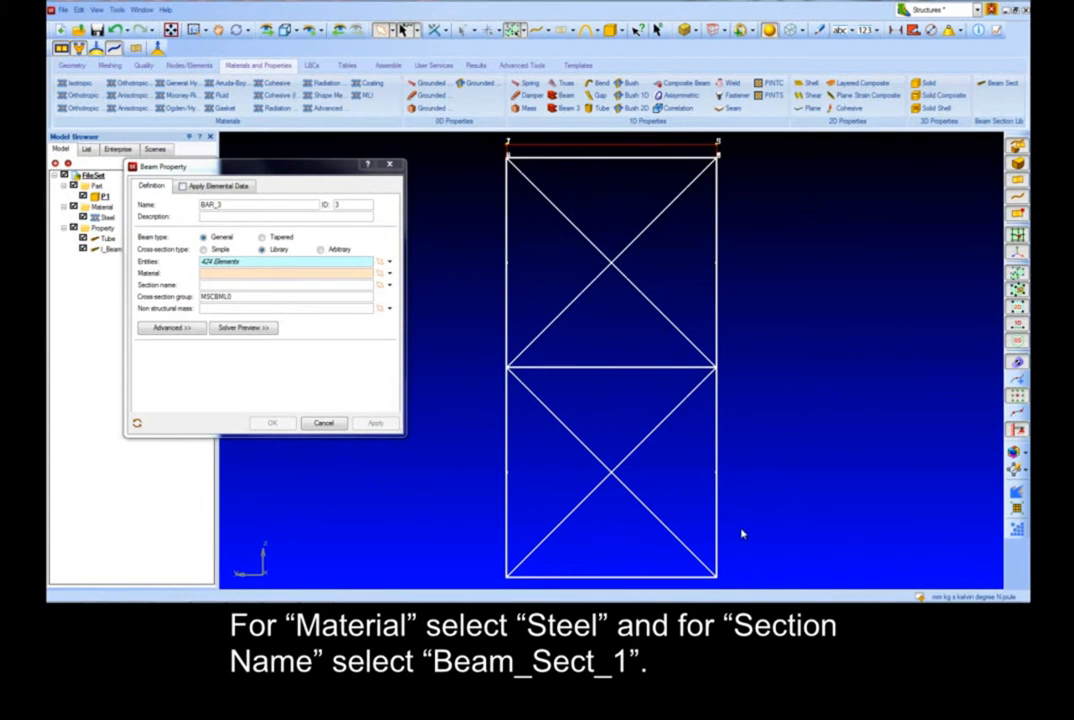
Assign the Steel material and the Tube section to the beam property of the lower frame.
left_click(339, 273)
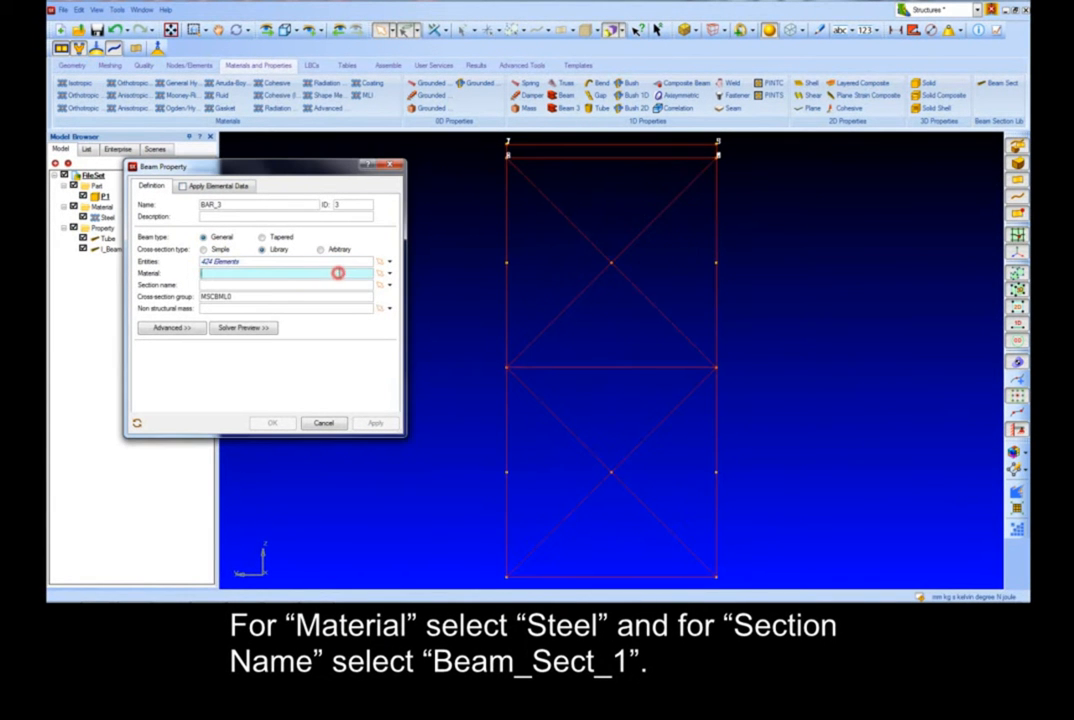
left_click(389, 273)
left_click(393, 335)
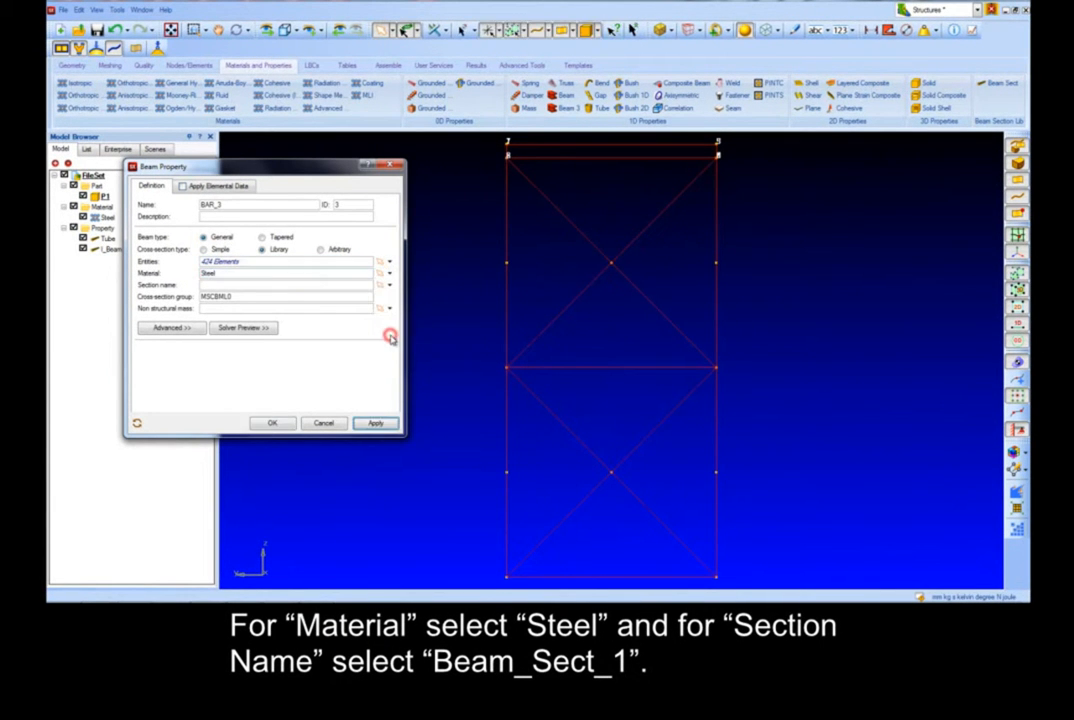
left_click(389, 285)
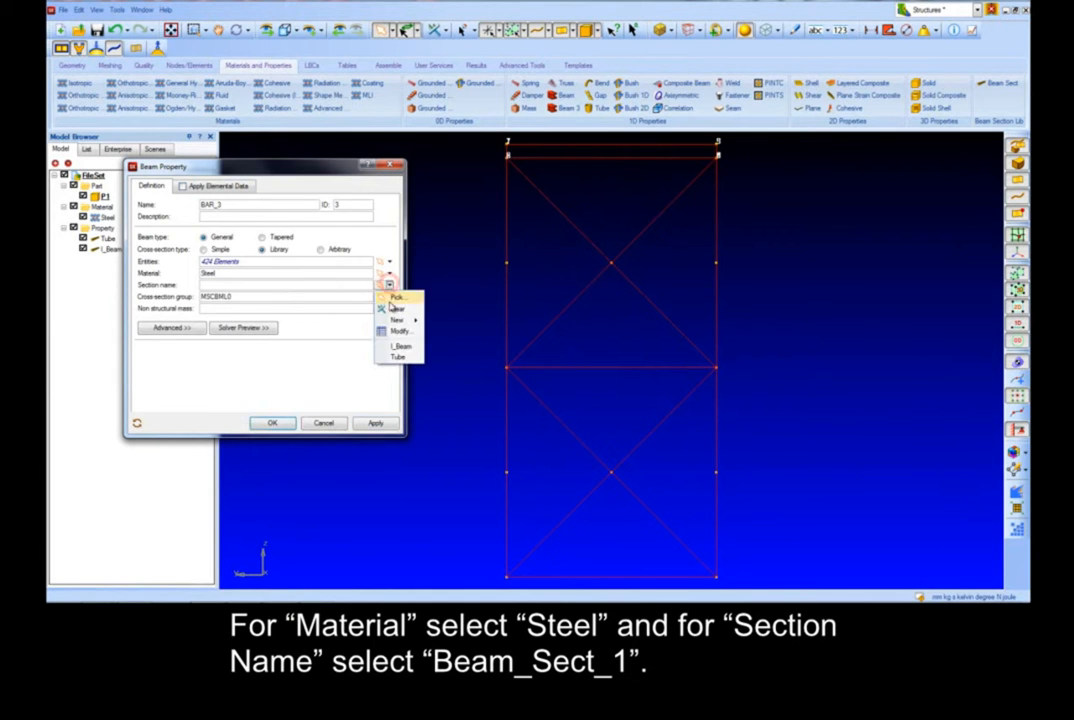
left_click(393, 356)
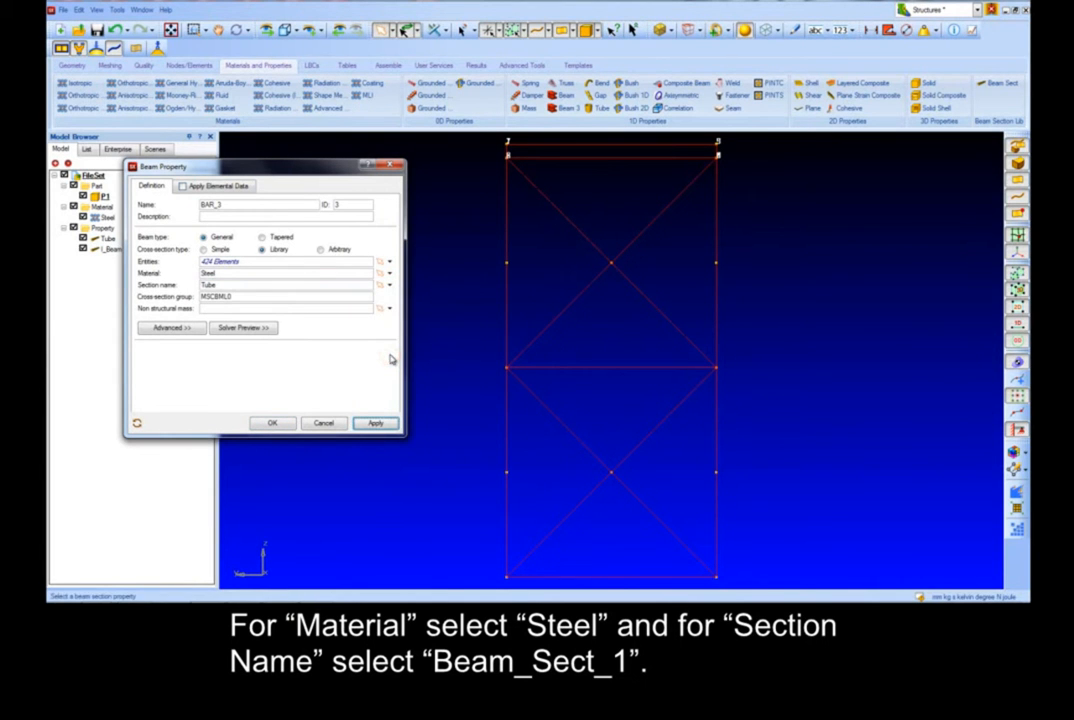
Enable elemental data for the tube beam property, set the orientation vector to 1, 2, 3 and apply the property.
left_click(183, 187)
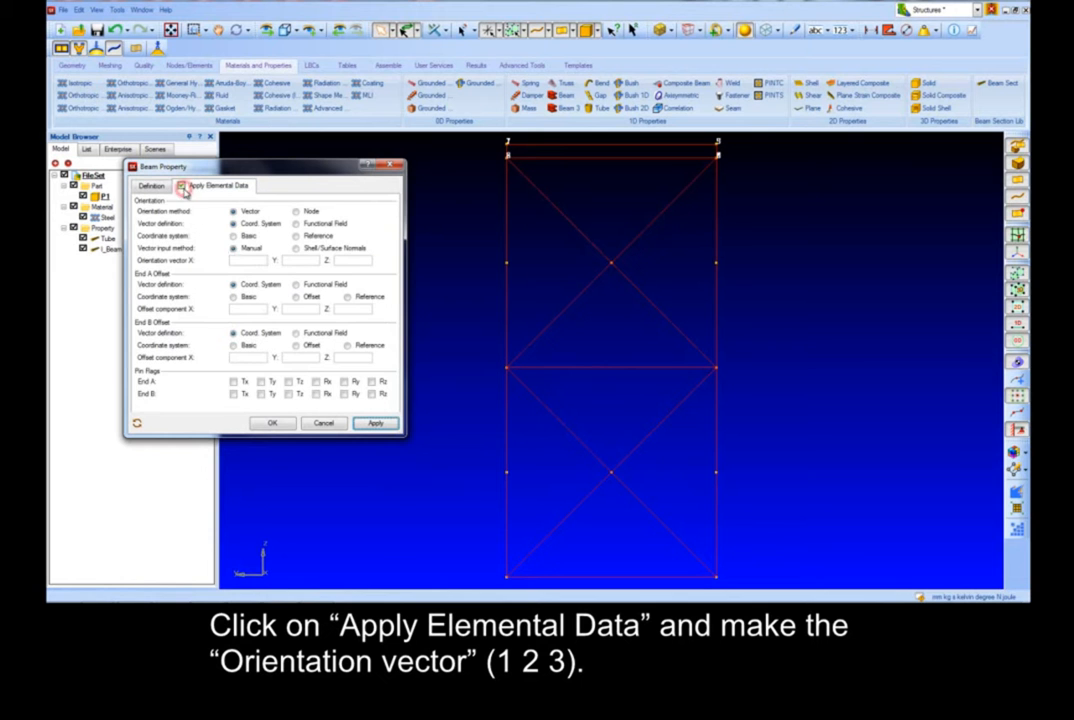
left_click(240, 260)
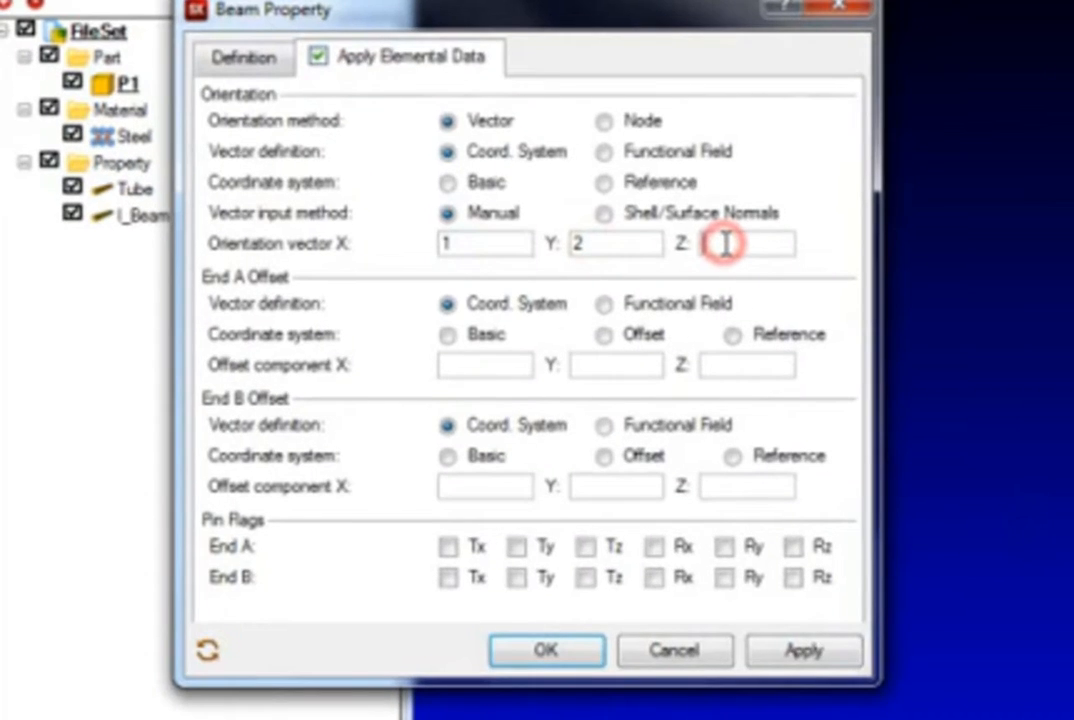
type("3")
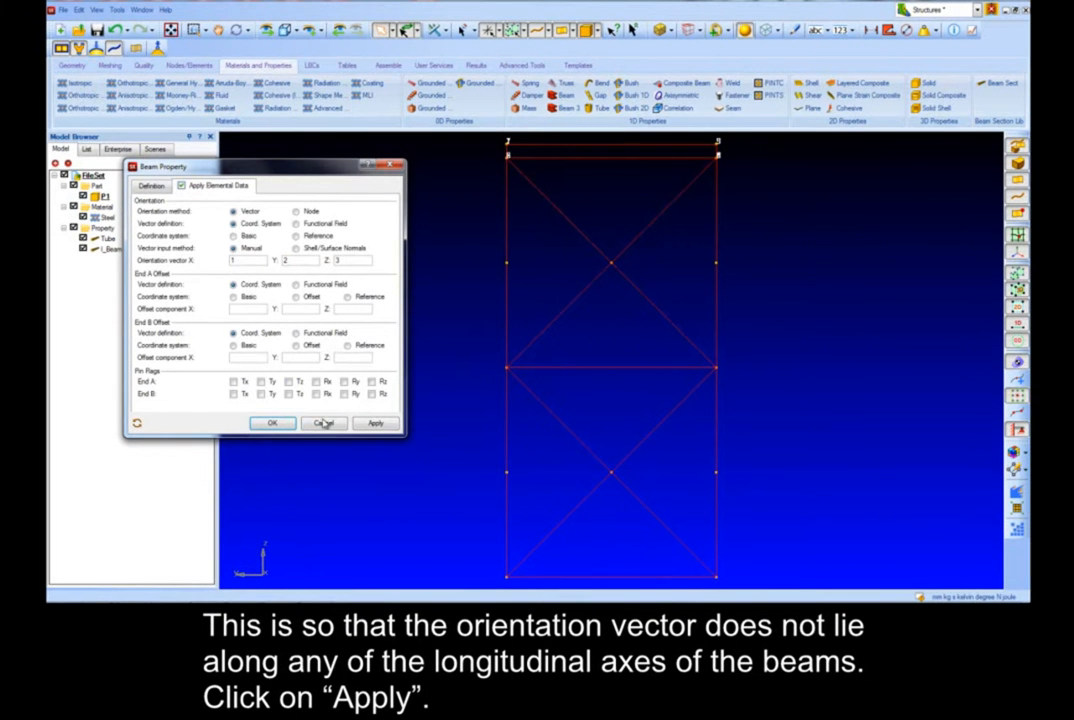
left_click(368, 423)
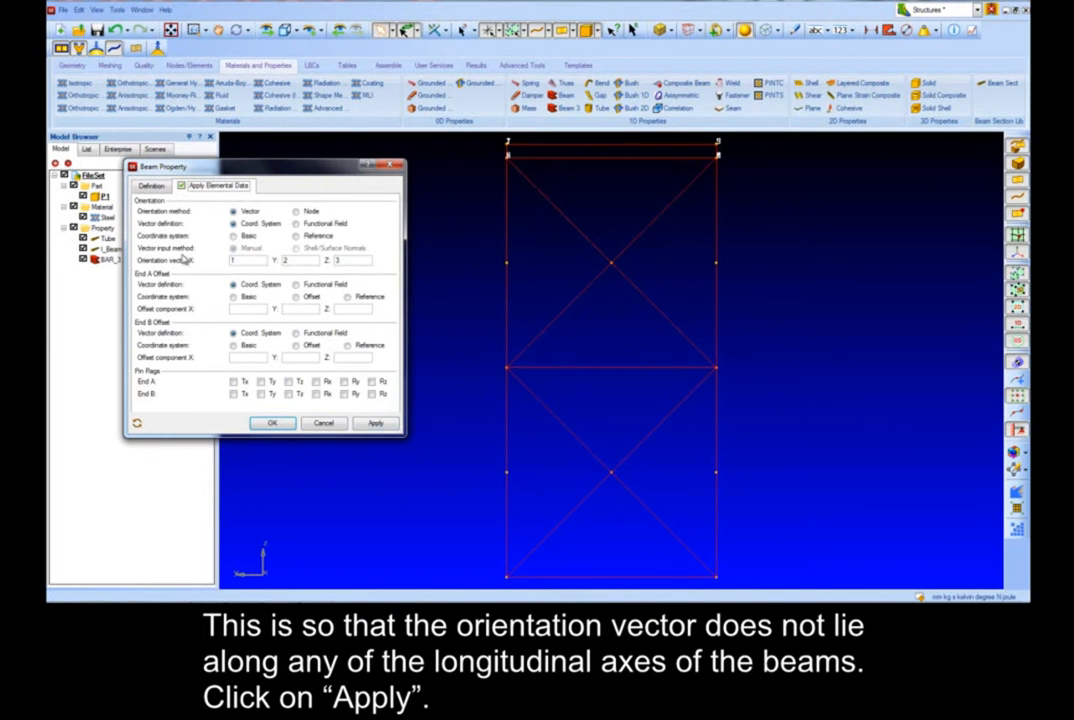
Select only the elements of the frame's top part, without the RBE2 connectors, as the entities of the second beam property.
left_click(151, 187)
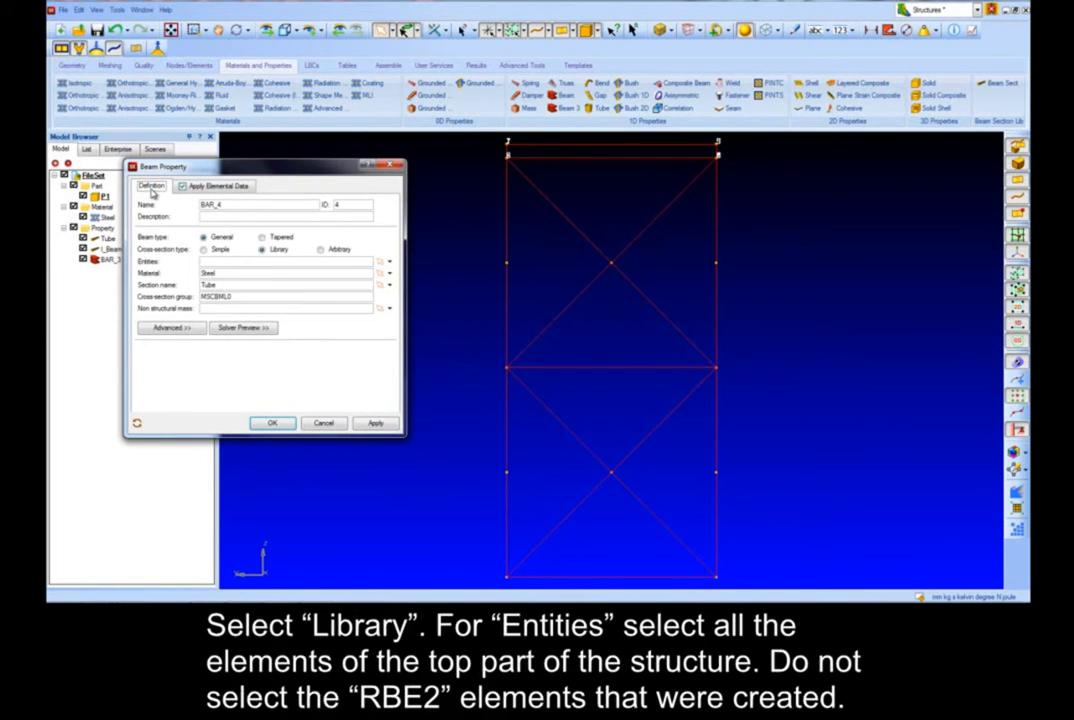
left_click(207, 263)
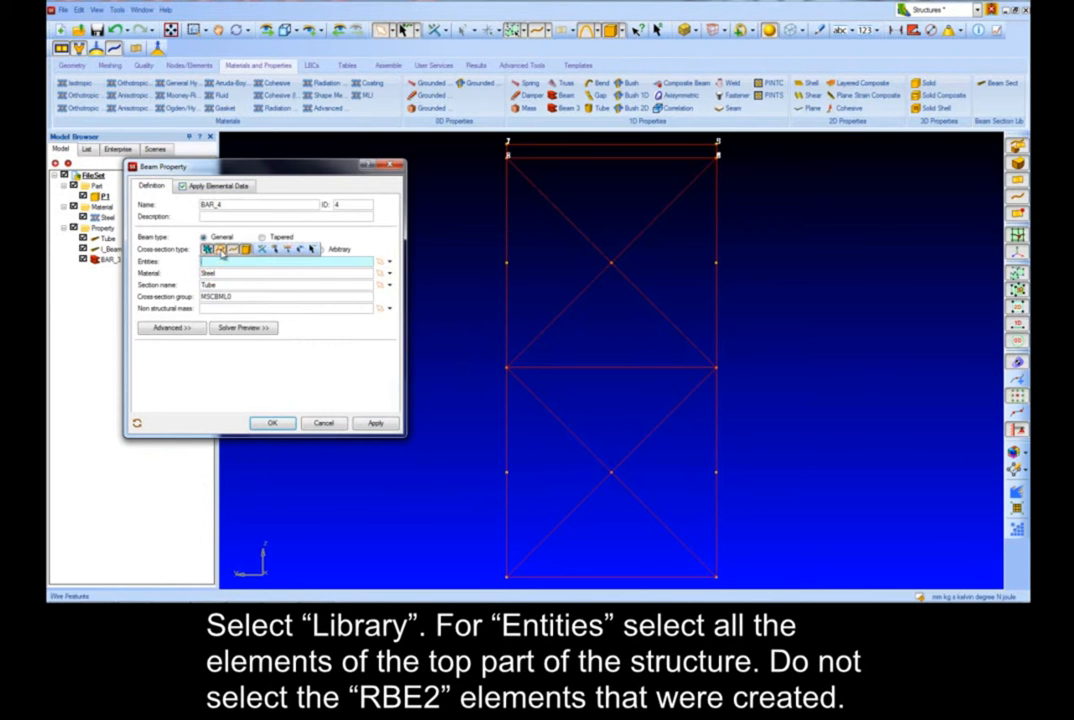
left_click(262, 249)
scroll(484, 176, "down", 2)
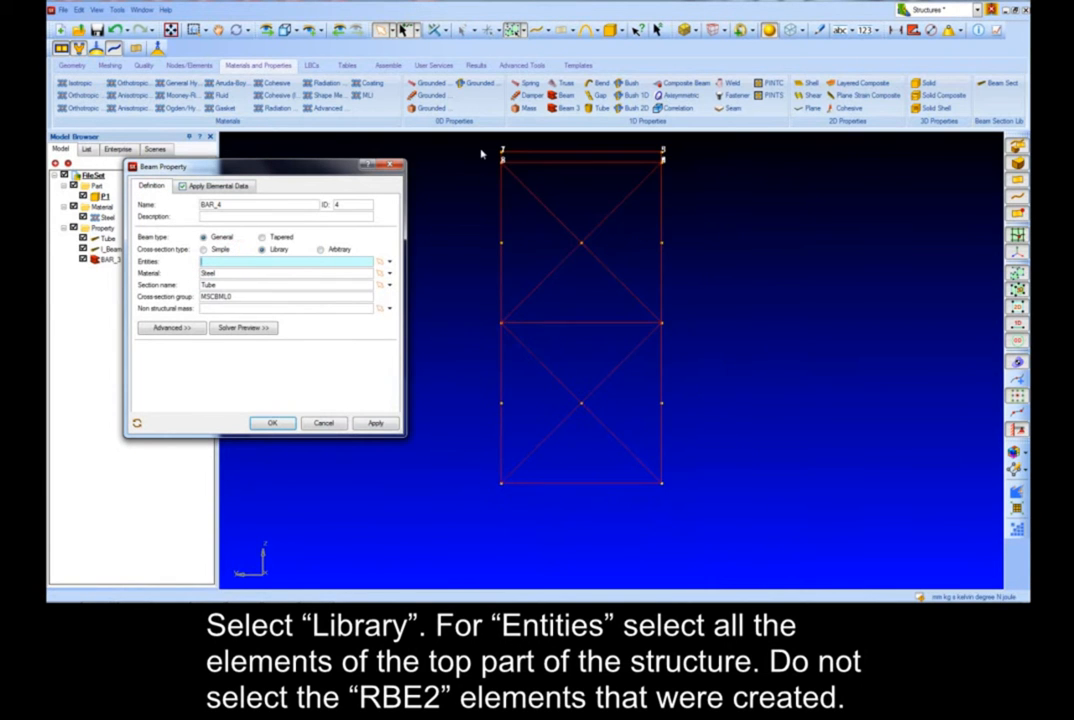
left_click_drag(486, 141, 675, 160)
middle_click_drag(679, 170, 645, 178)
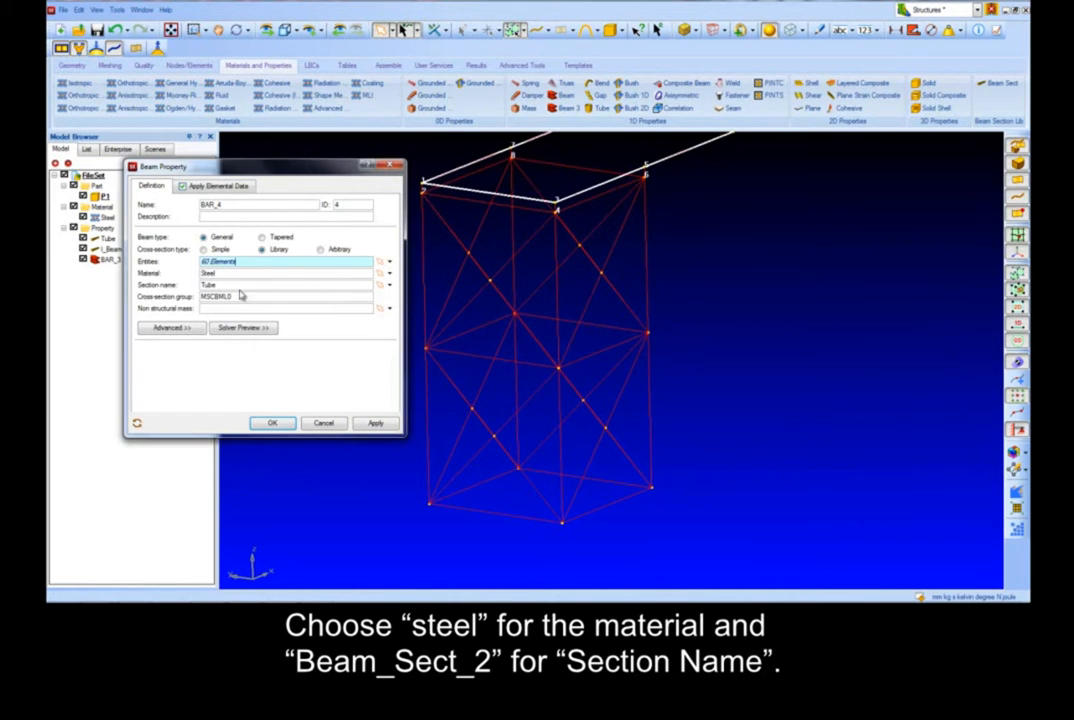
Assign the I_Beam section to the top part's beam property, set its orientation vector to 0, 0, 1 and create the property.
left_click(388, 285)
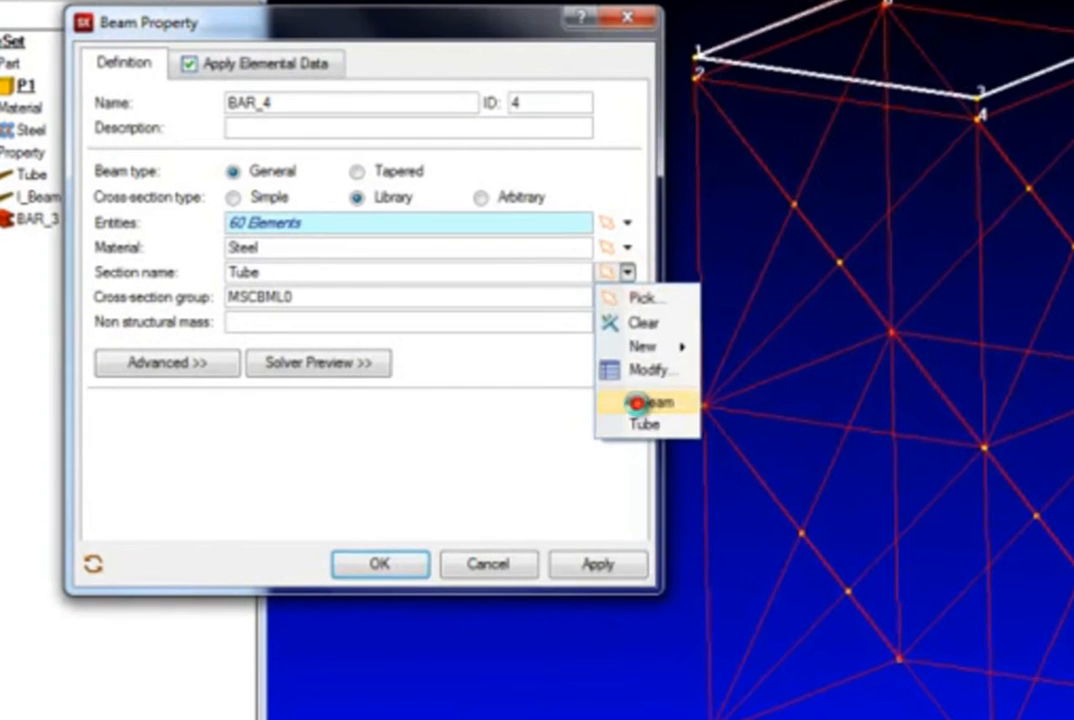
left_click(396, 340)
left_click(288, 63)
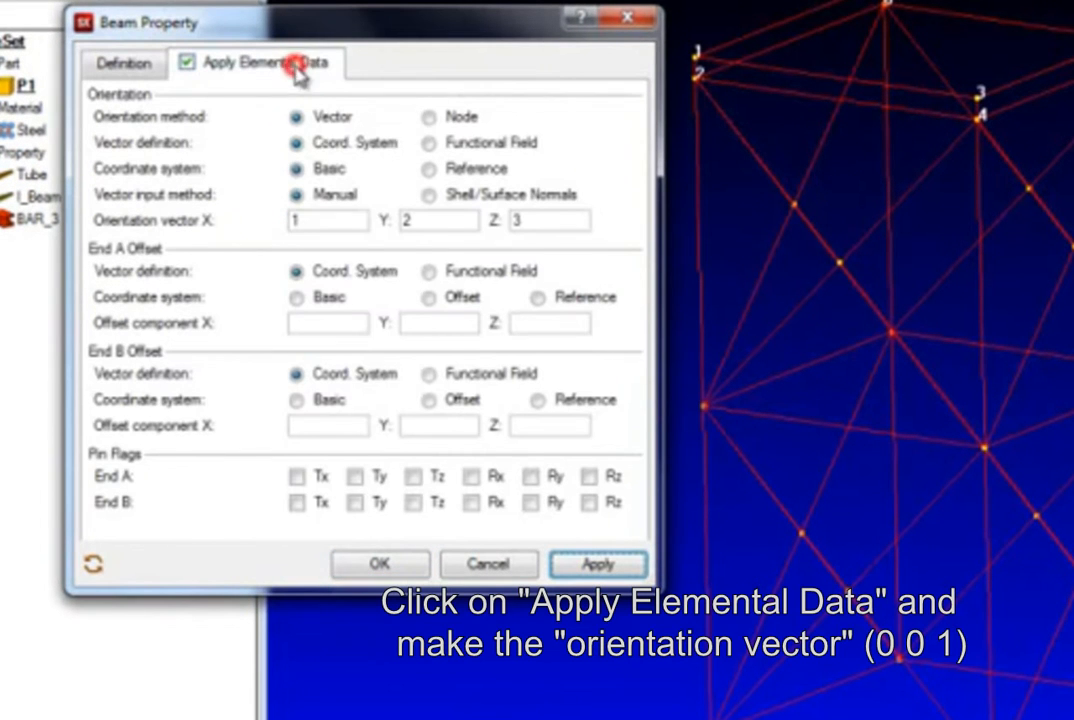
double_click(360, 219)
double_click(437, 220)
type("0")
double_click(532, 219)
type("1")
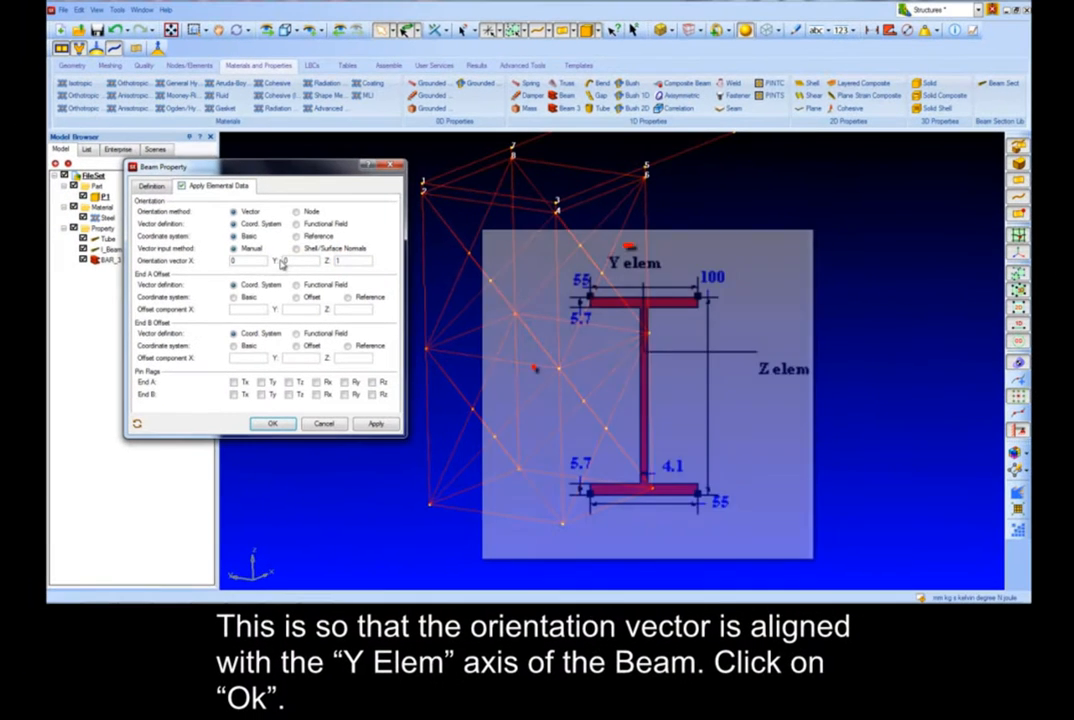
left_click(273, 423)
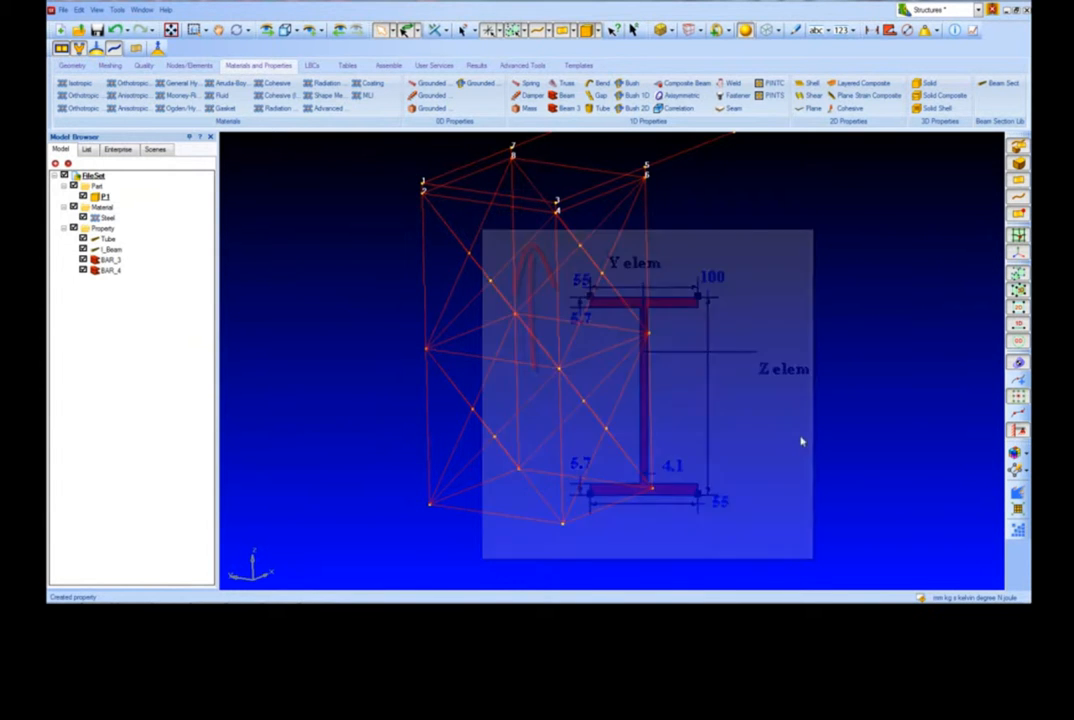
Check the frame's 3D beam sections in Iso view with FE Shaded with Edges, and turn Element Detailed Drawing back off.
left_click(1015, 468)
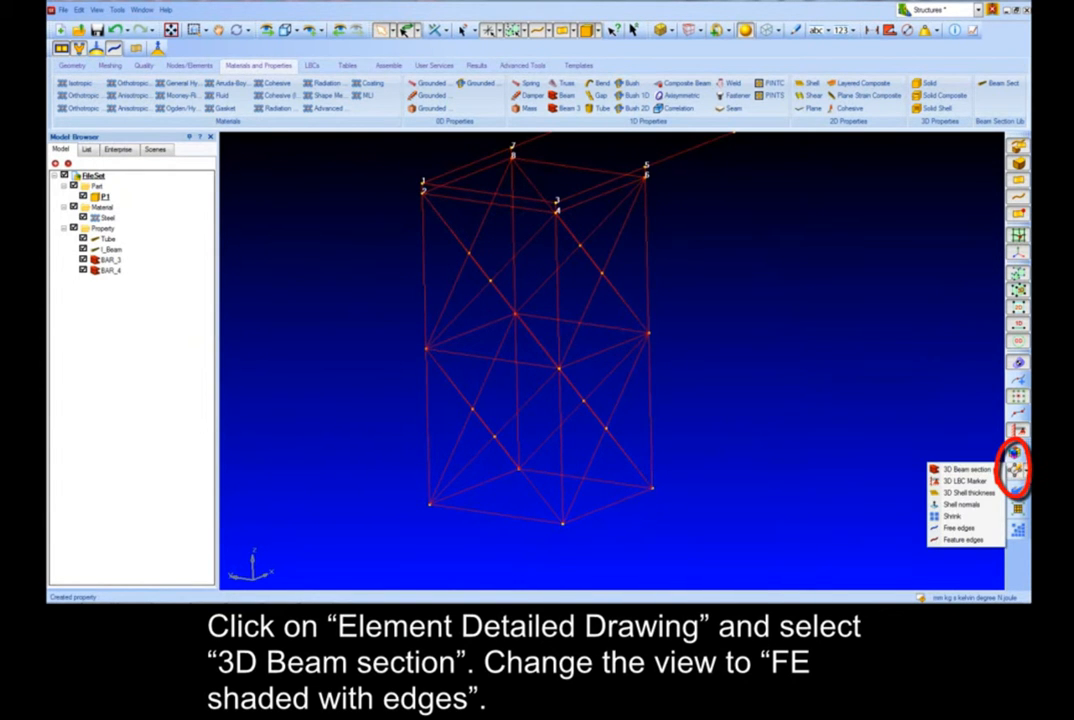
left_click(962, 469)
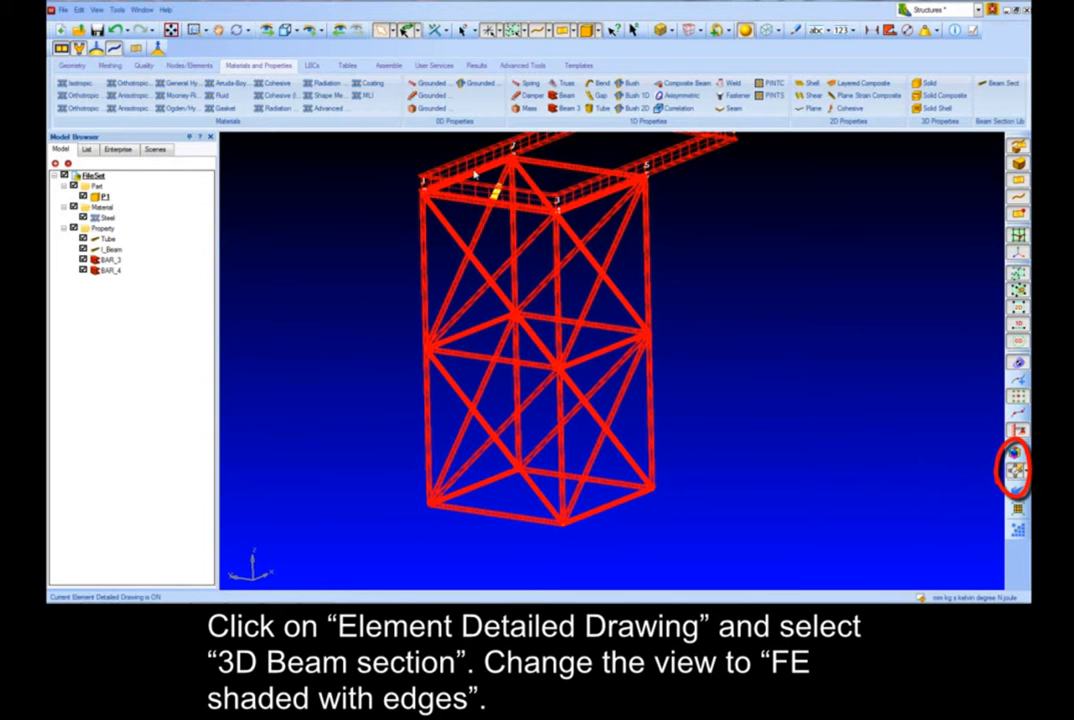
left_click(285, 30)
left_click(338, 86)
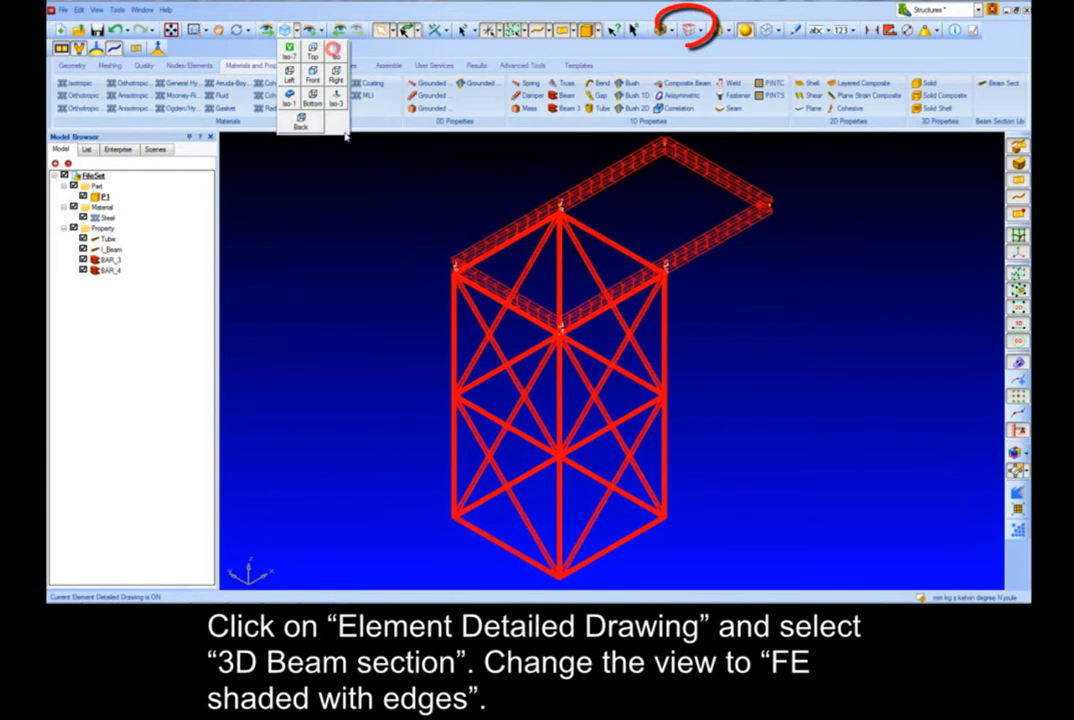
left_click(690, 30)
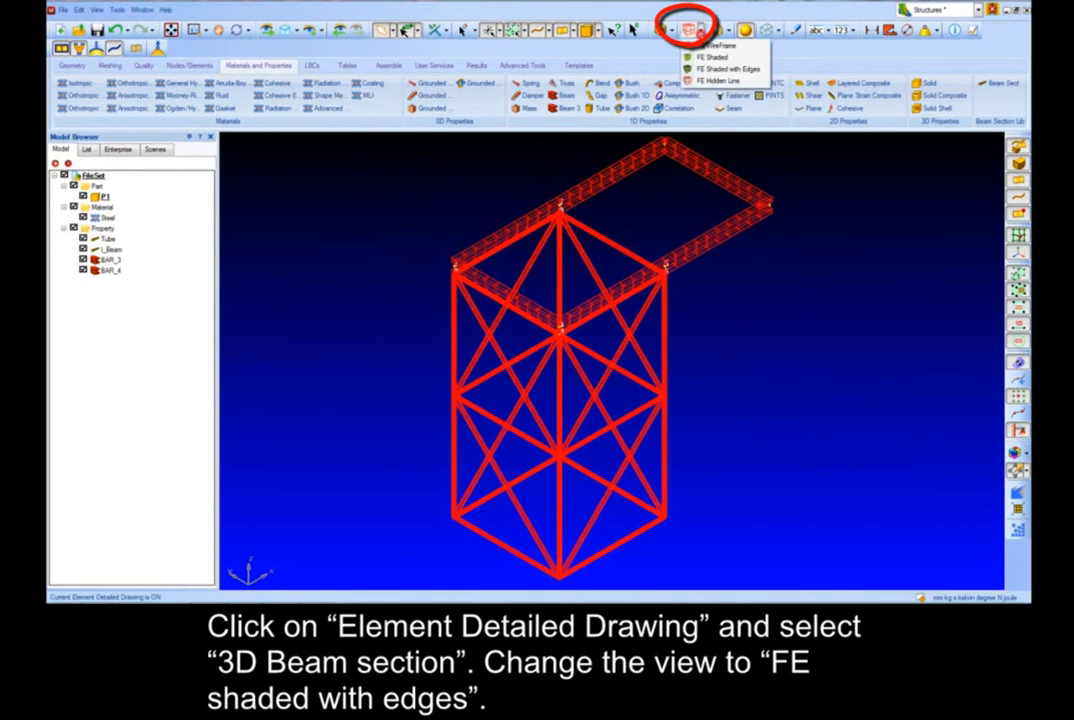
left_click(712, 60)
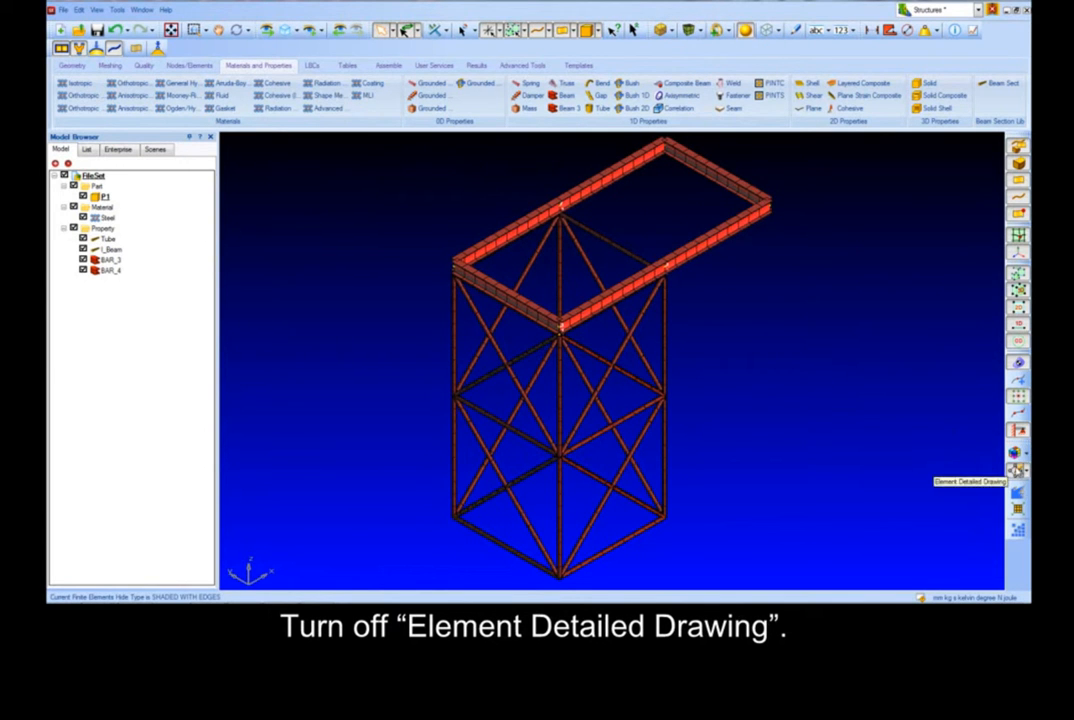
left_click(1017, 469)
Create a fixed constraint on the four bottom corner nodes of the frame.
middle_click_drag(509, 420, 412, 331)
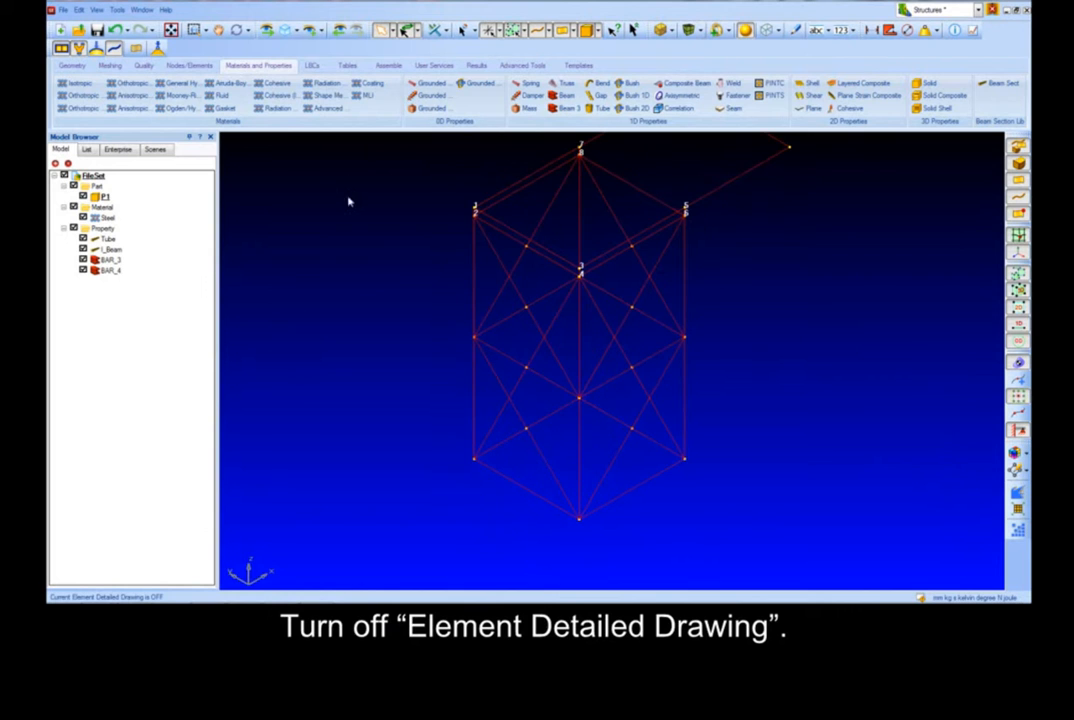
left_click(310, 66)
left_click(67, 83)
scroll(590, 515, "up", 2)
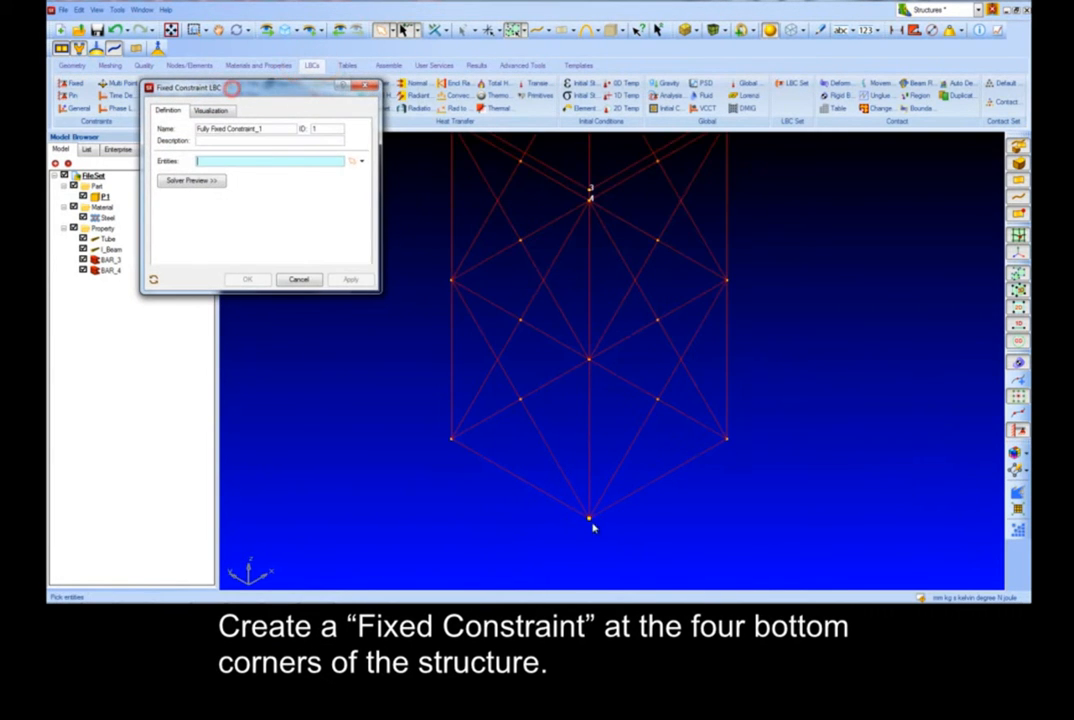
left_click(591, 521)
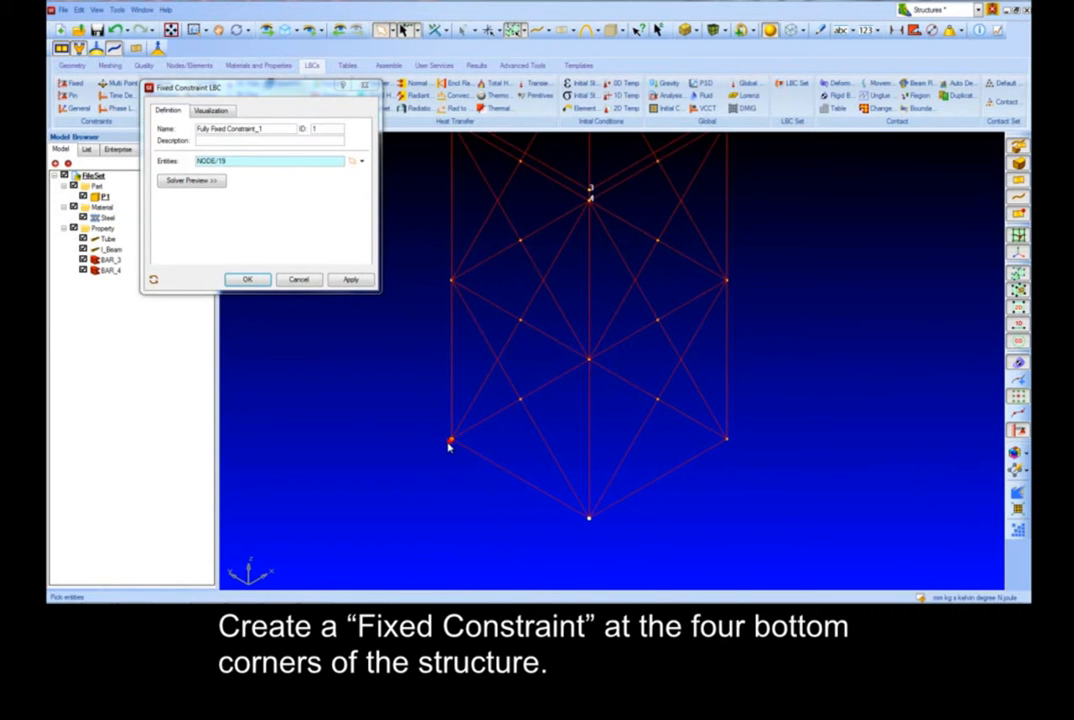
middle_click_drag(401, 459, 404, 456)
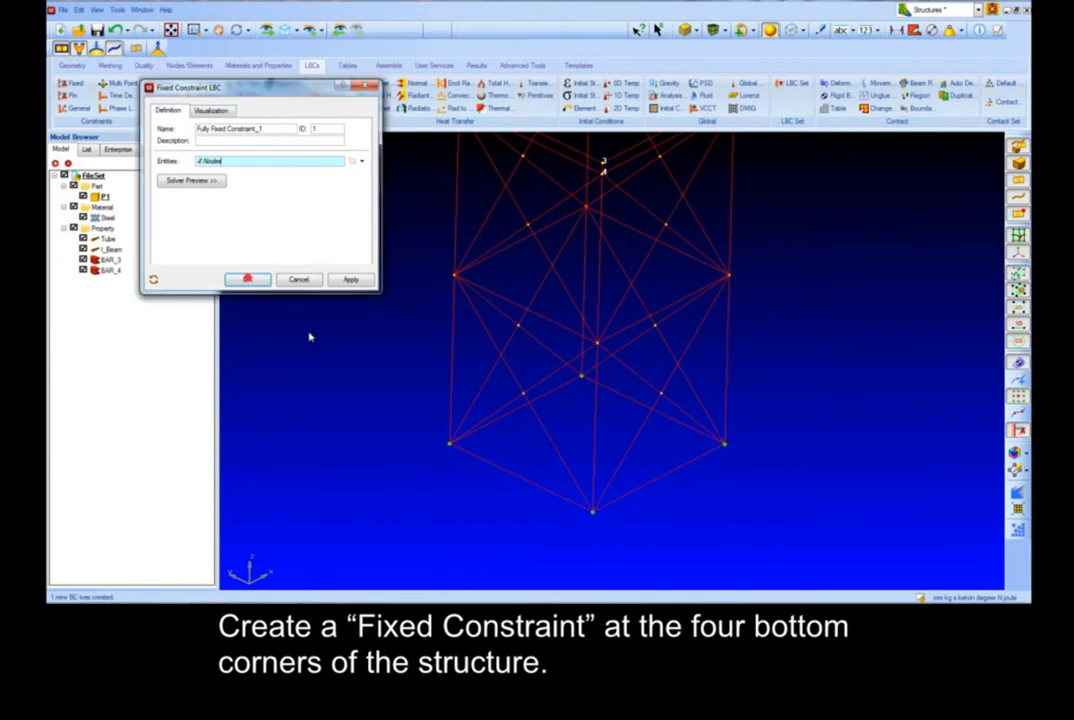
left_click(248, 279)
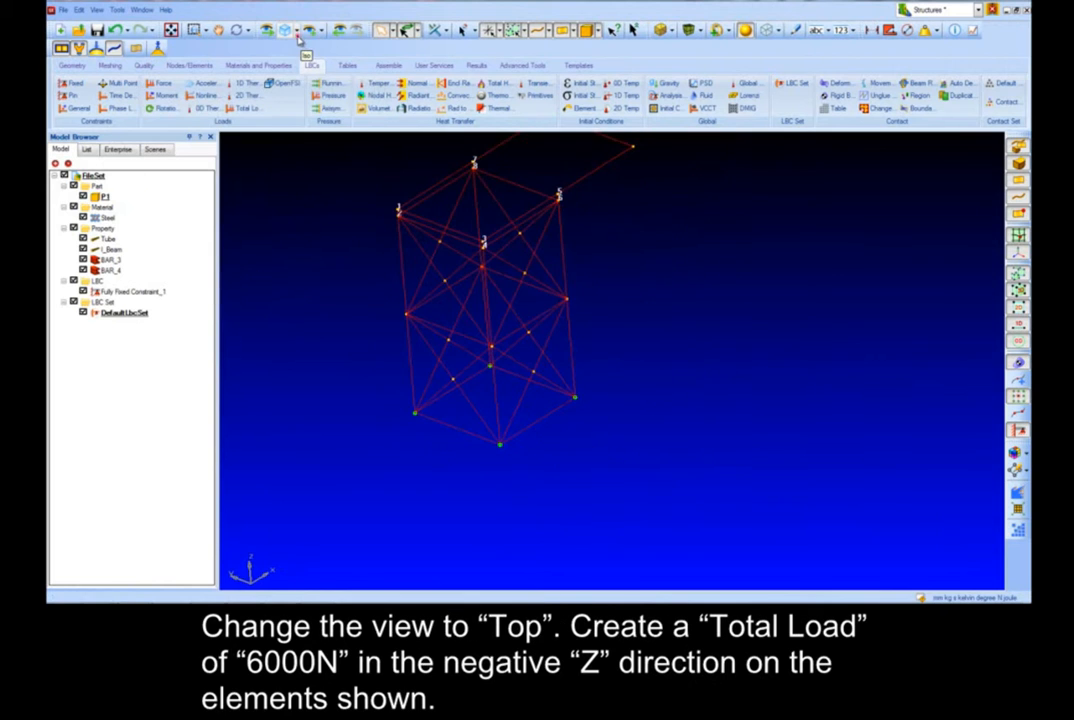
Start a Total Load and select the elements along the overhanging end edge of the top frame from the Top view.
left_click(296, 30)
left_click(310, 54)
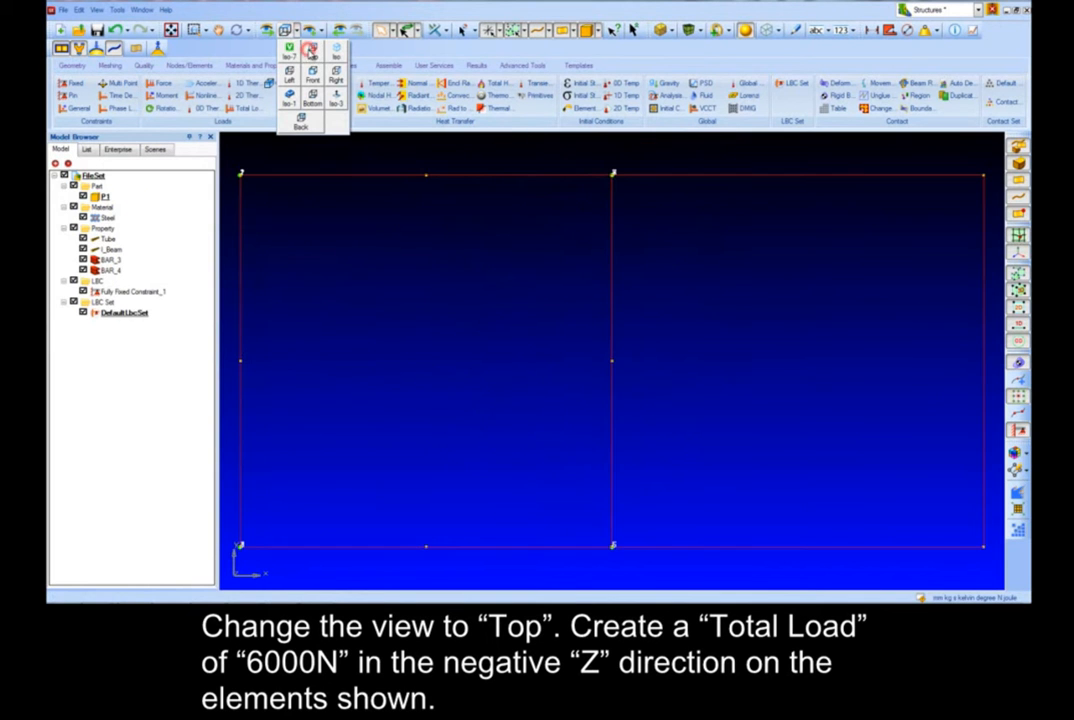
left_click(397, 147)
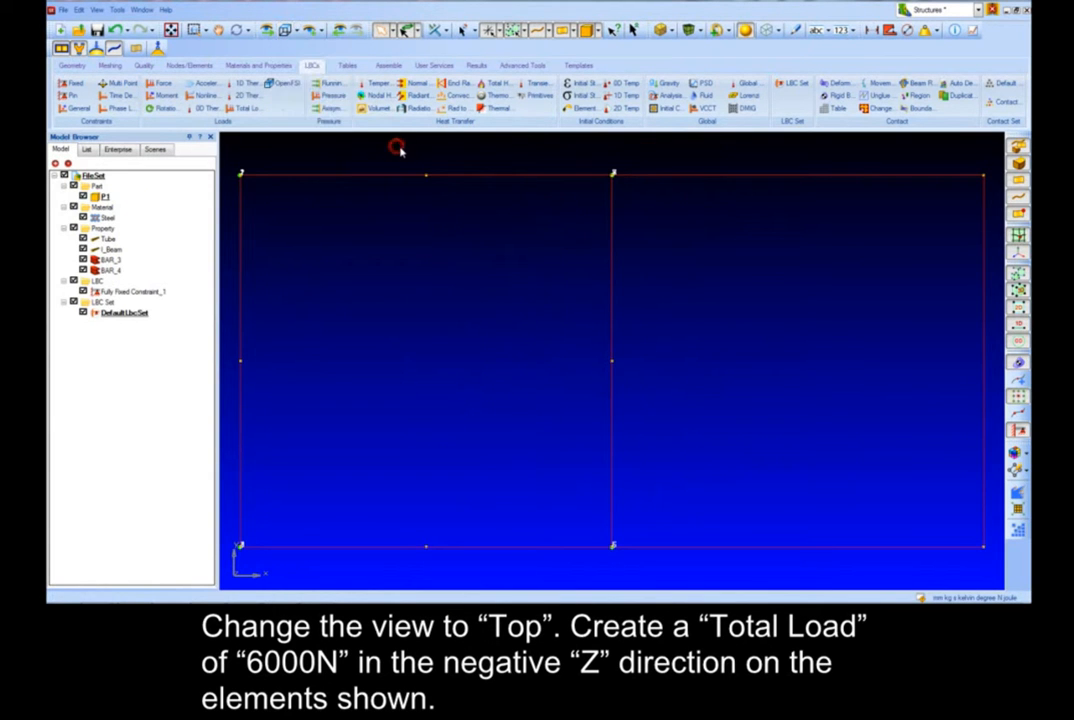
left_click(248, 110)
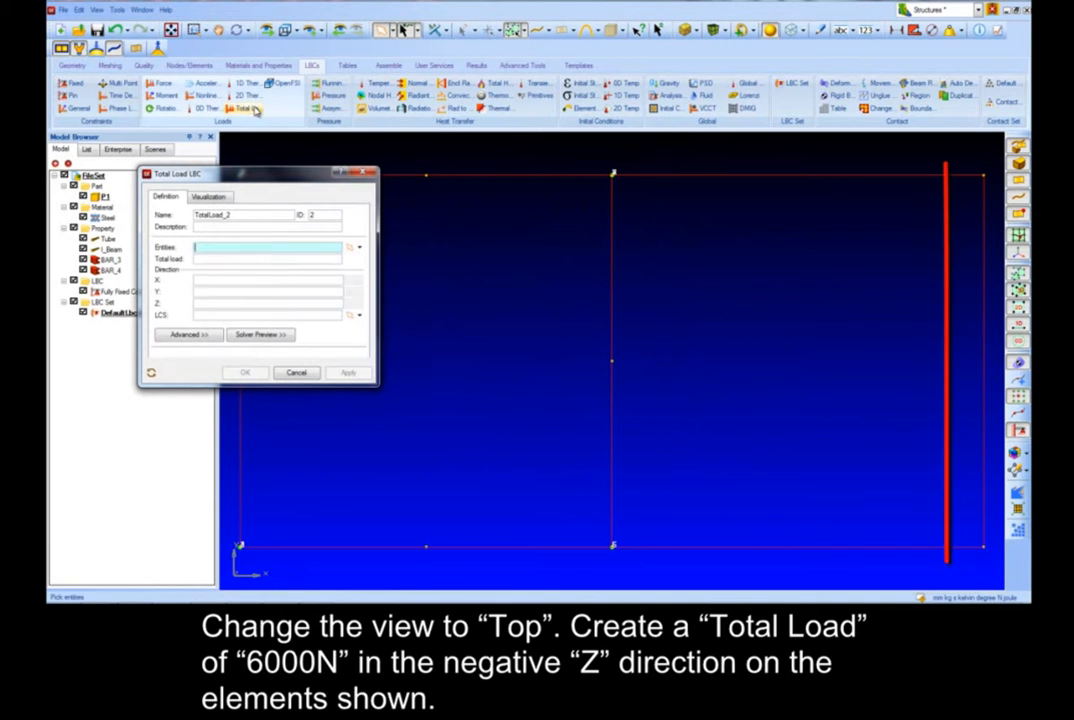
left_click(215, 250)
left_click_drag(990, 153, 984, 568)
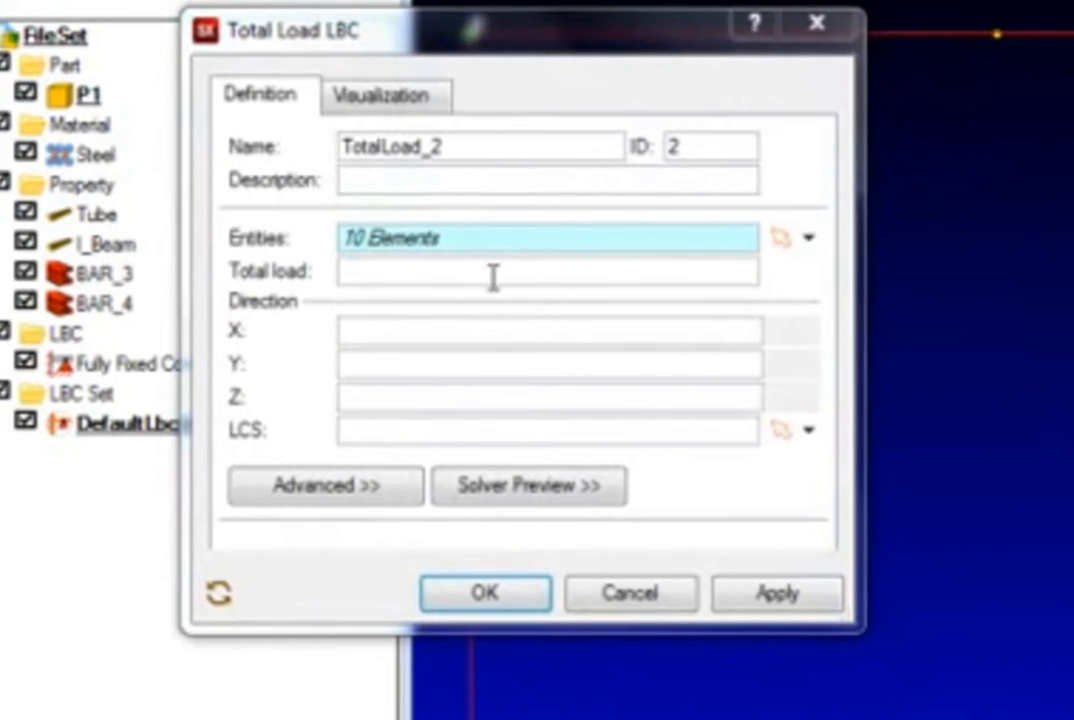
Set the total load to 6000 with a Z direction of -1 and create the load.
left_click(445, 269)
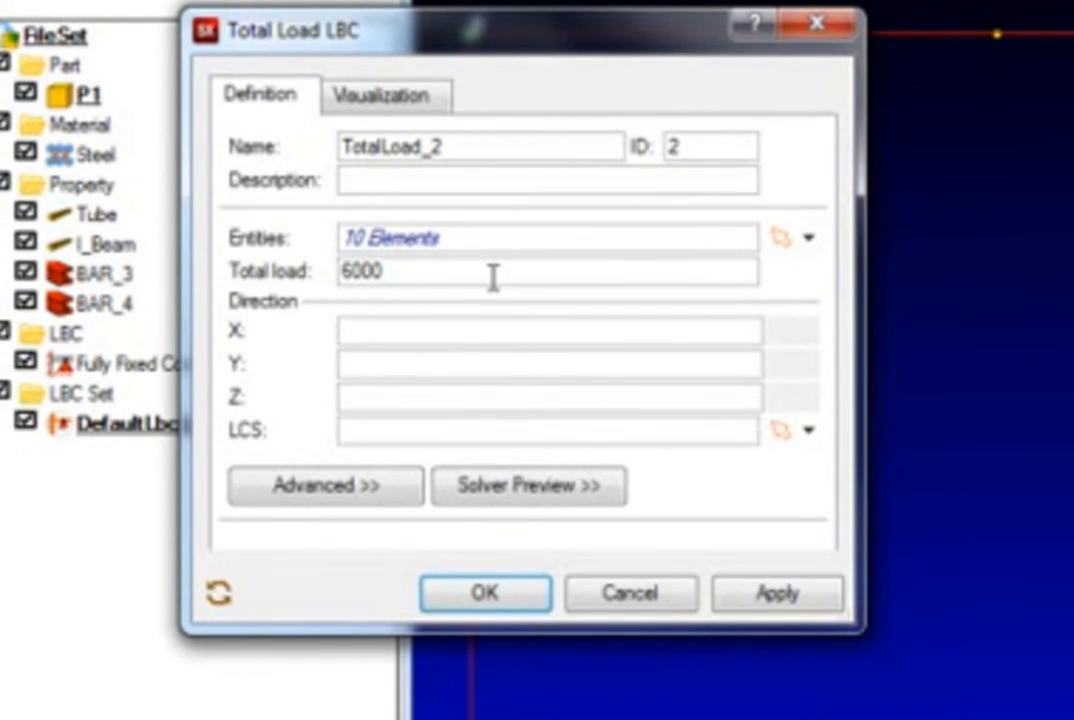
left_click(397, 396)
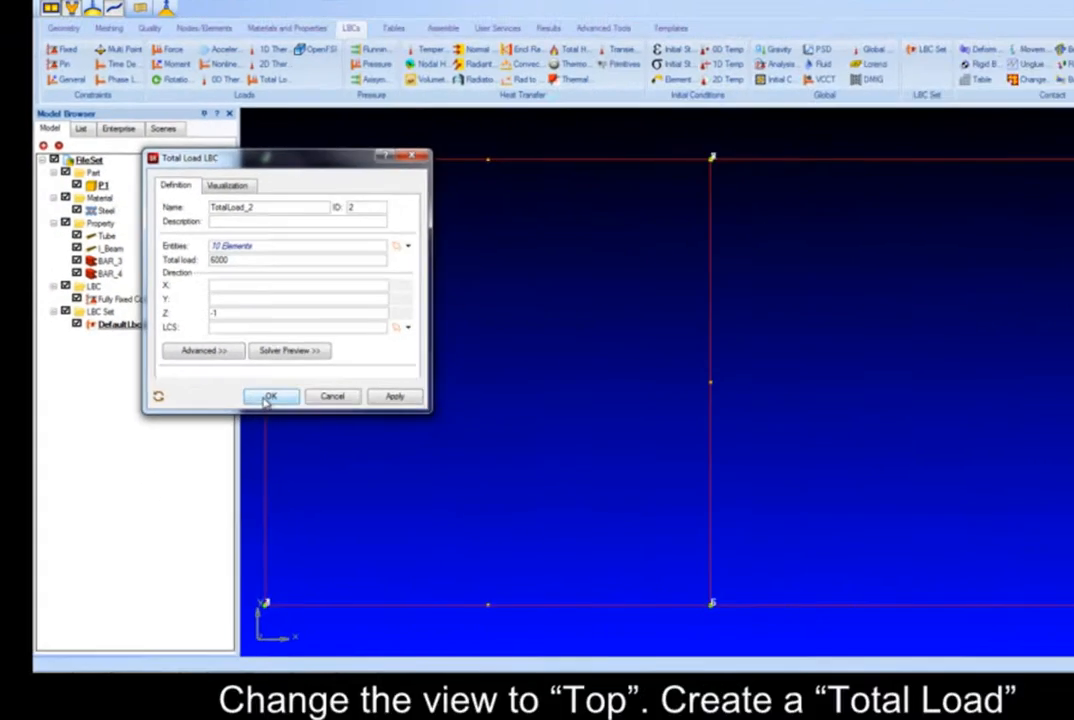
left_click(485, 592)
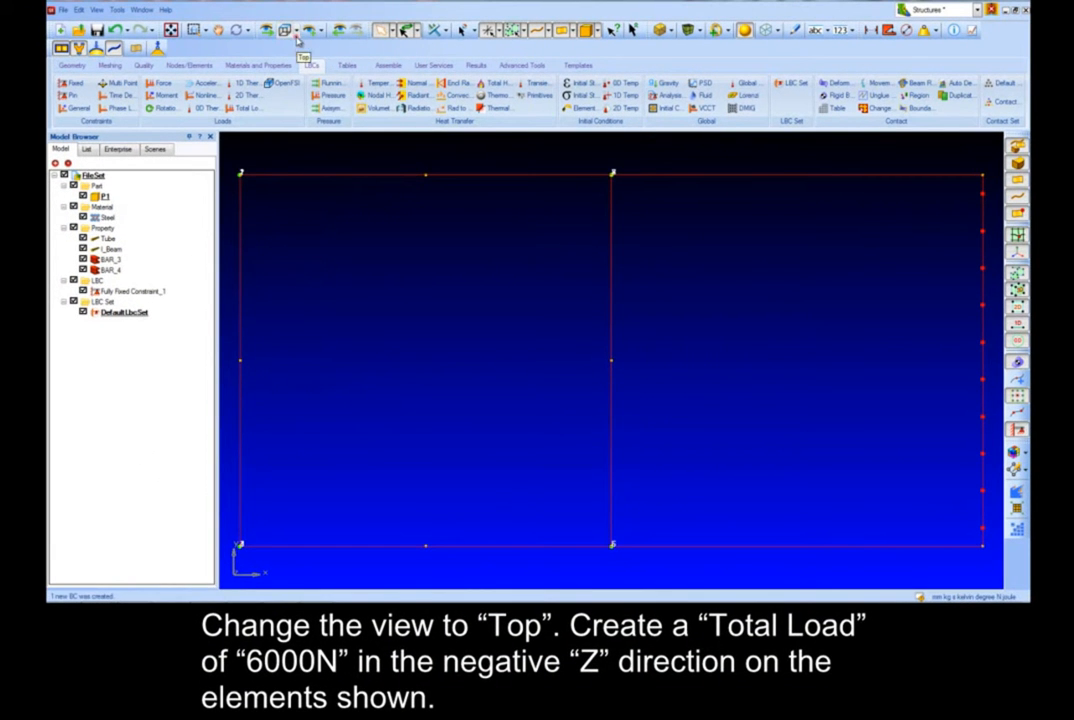
Check the load's direction in Iso view with Detailed Rendering, and switch the rendering off again.
left_click(287, 30)
left_click(338, 54)
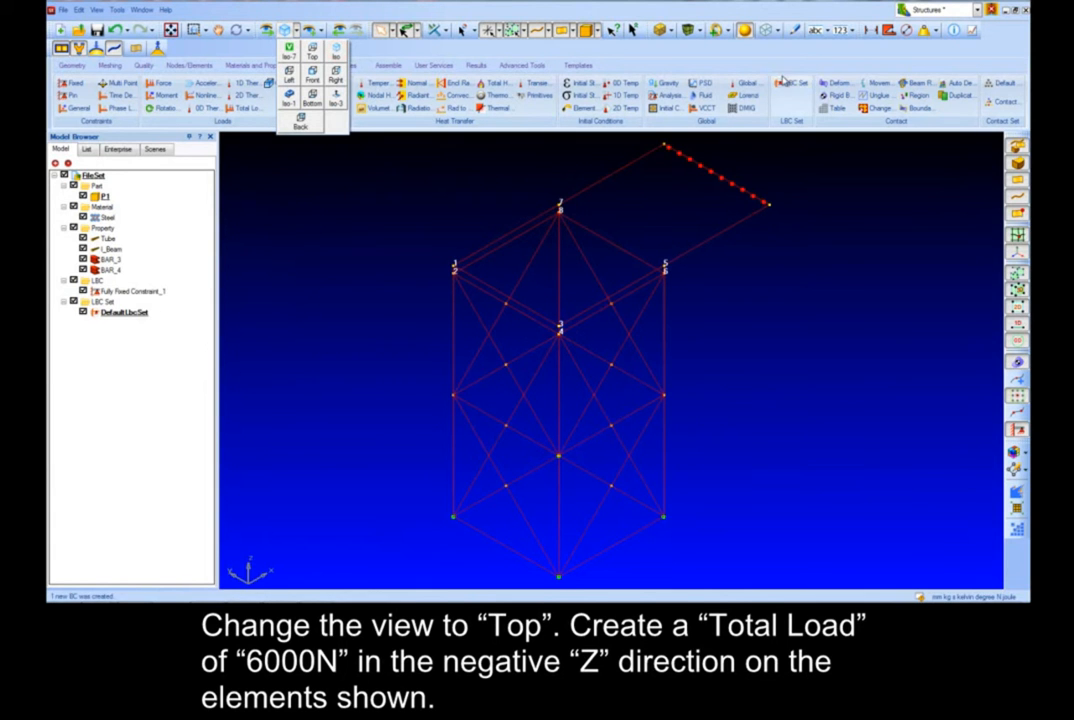
left_click(795, 30)
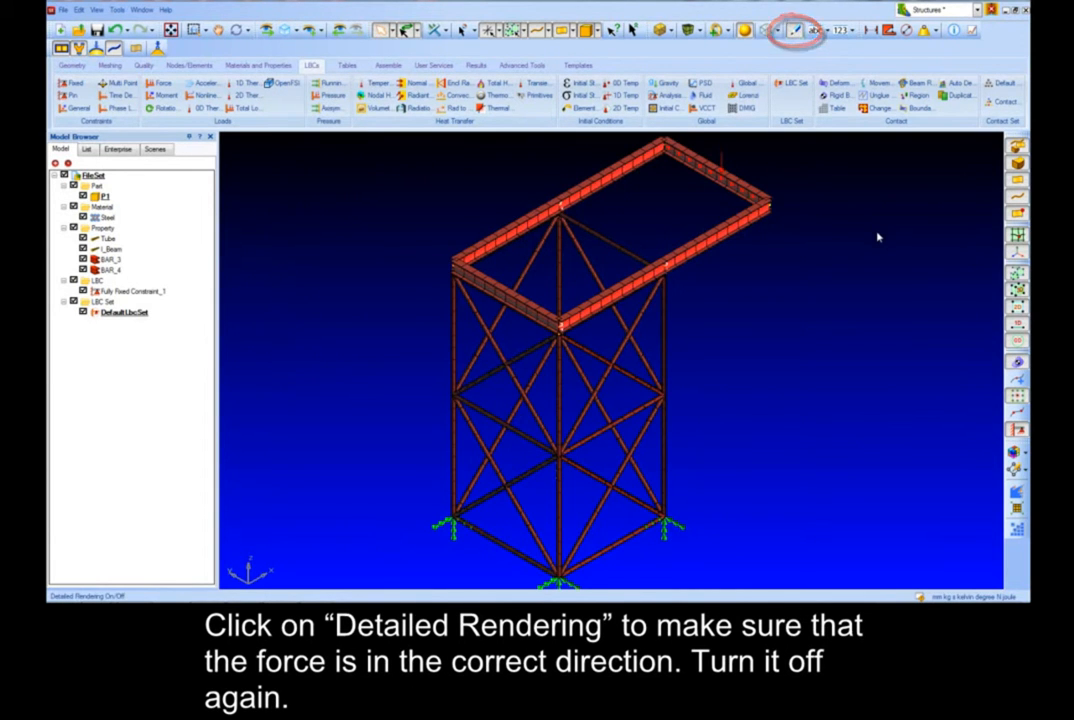
left_click(797, 31)
Start a force load and select the mid-height node of the frame's front corner column as its entity.
scroll(381, 289, "down", 2)
middle_click_drag(381, 289, 398, 290)
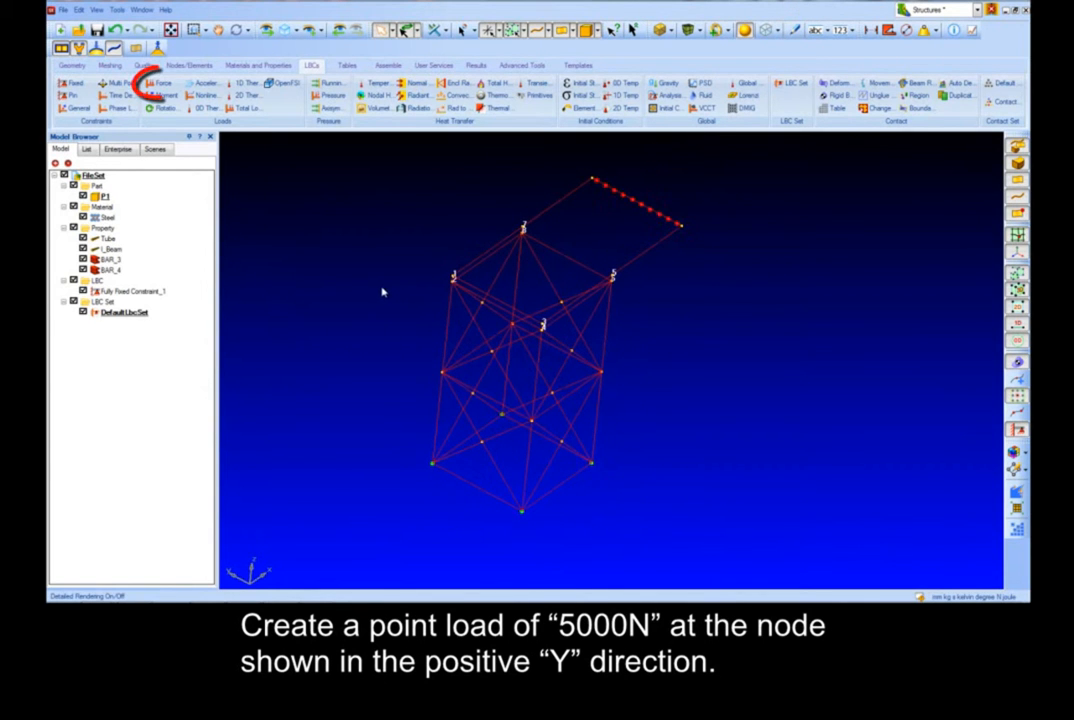
left_click(160, 87)
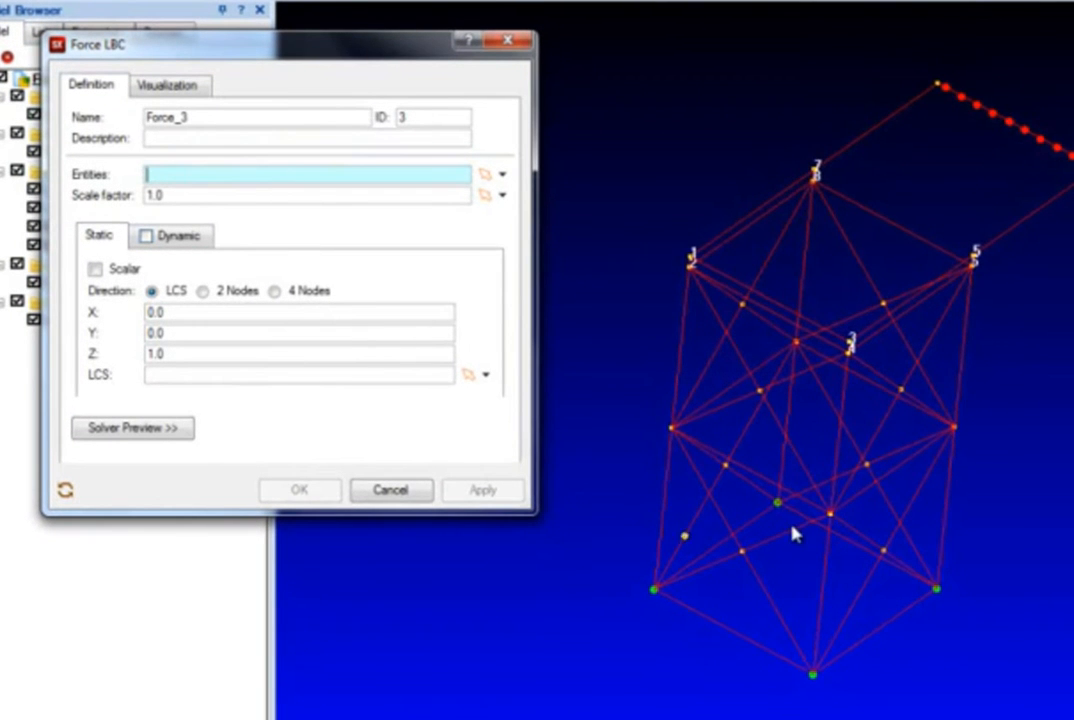
scroll(742, 516, "up", 5)
left_click(942, 484)
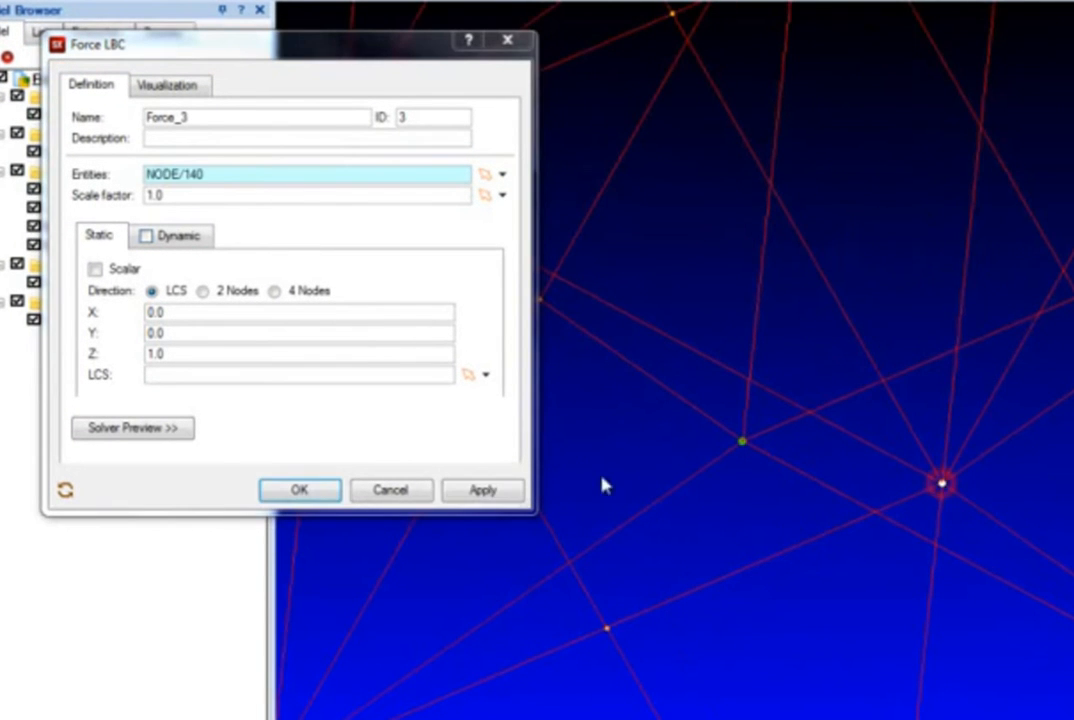
Set the force's scale factor to 6000 with direction Y 1 and Z 0, and create the force.
double_click(160, 195)
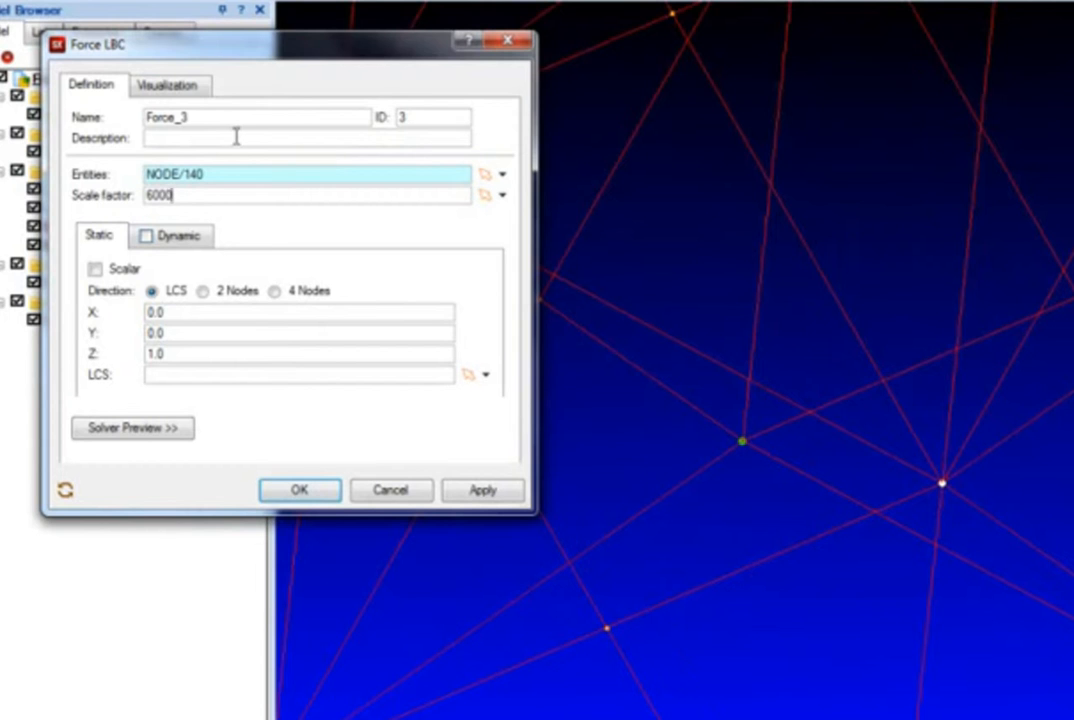
double_click(177, 355)
type("0")
key("shift+Tab")
type("1")
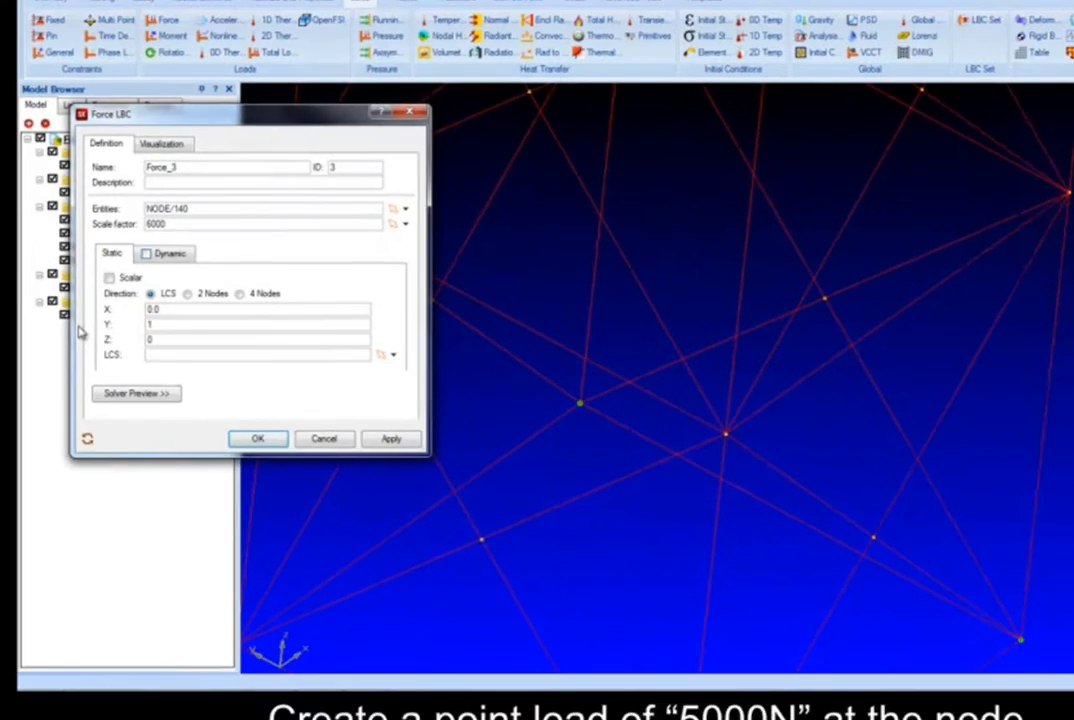
left_click(298, 488)
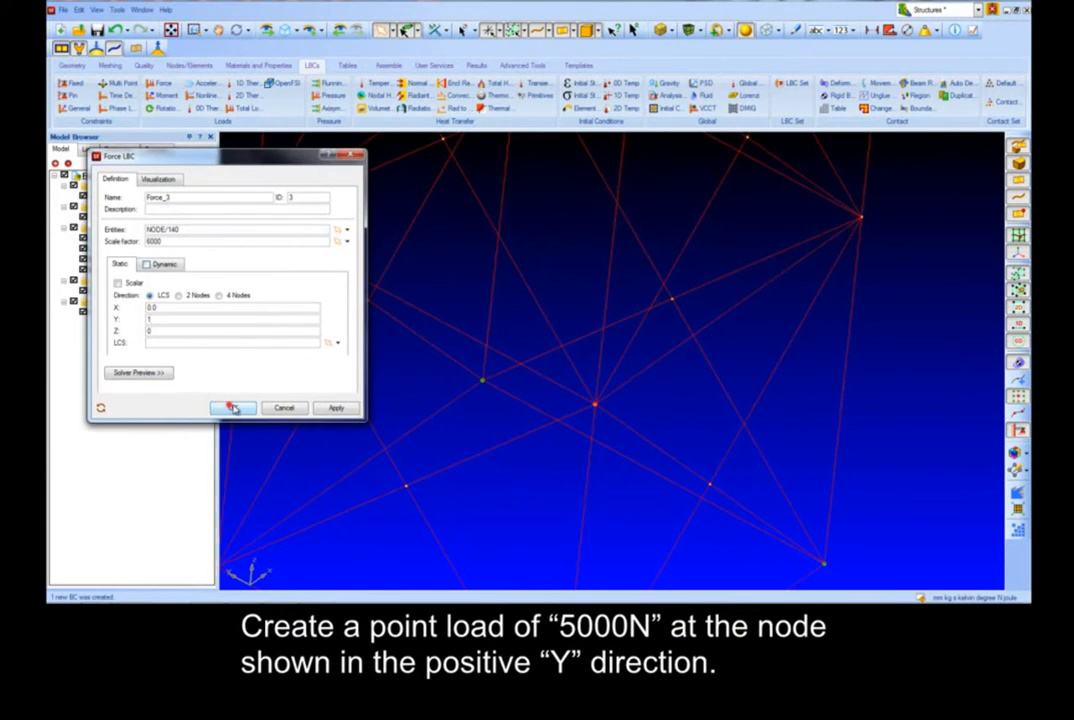
Show the whole frame in isometric view with Detailed Rendering turned on.
scroll(454, 389, "down", 5)
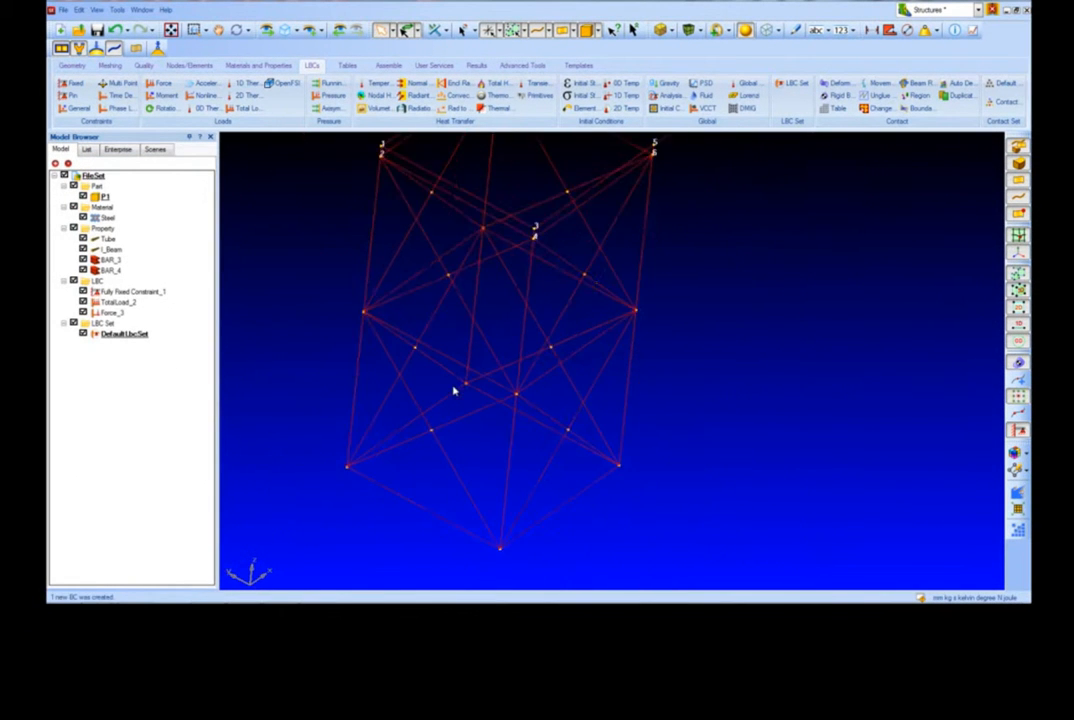
left_click(270, 31)
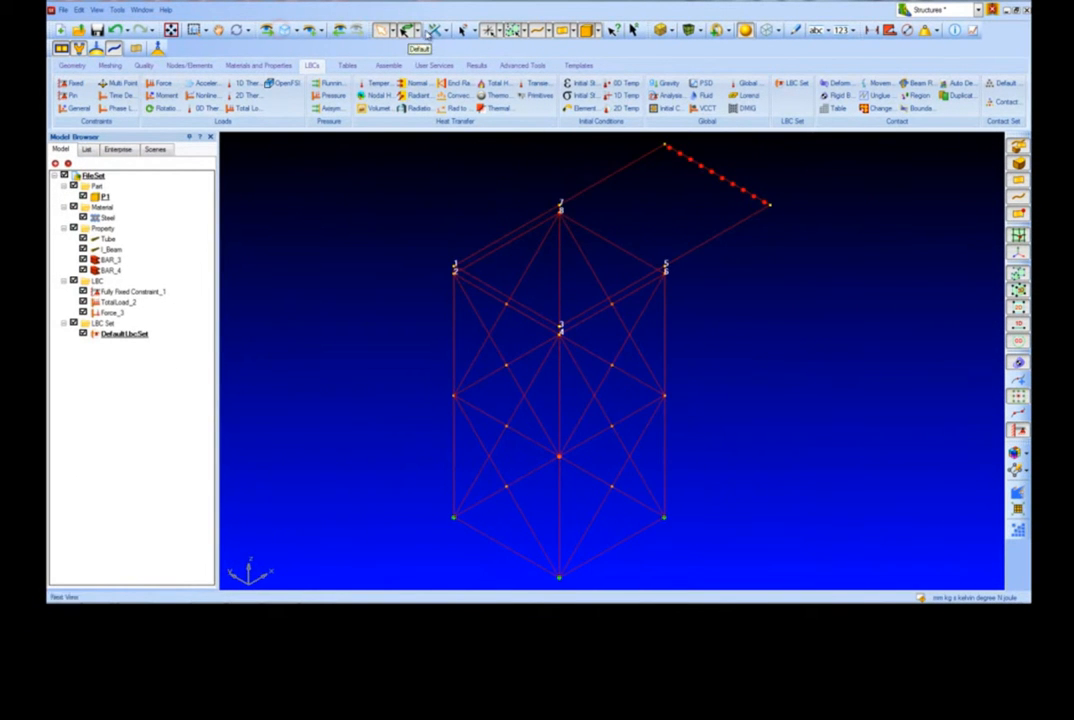
left_click(706, 30)
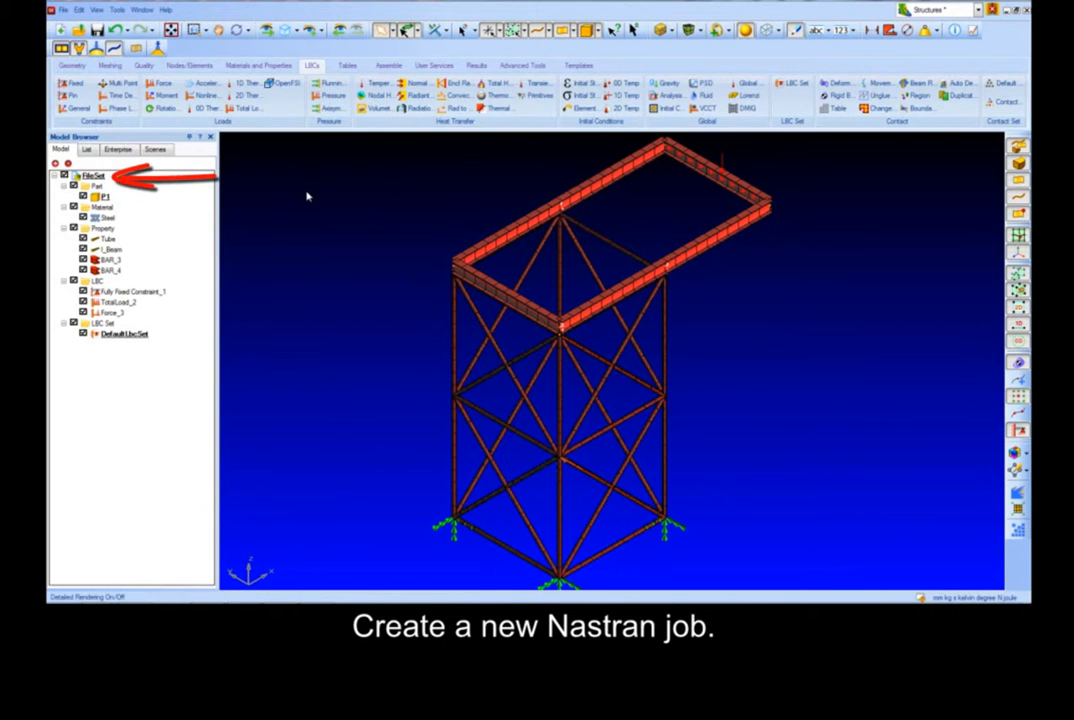
Create a Nastran job named NewJob for Linear static Analysis (SOL101) of the current model with the default job layout.
right_click(100, 176)
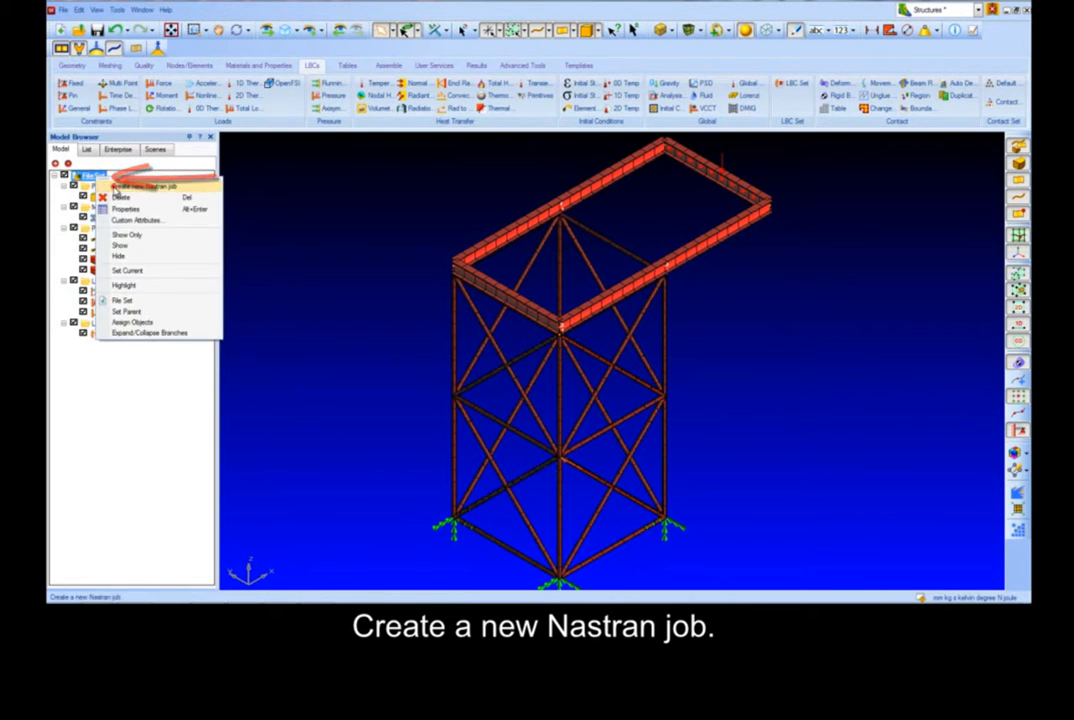
left_click(112, 185)
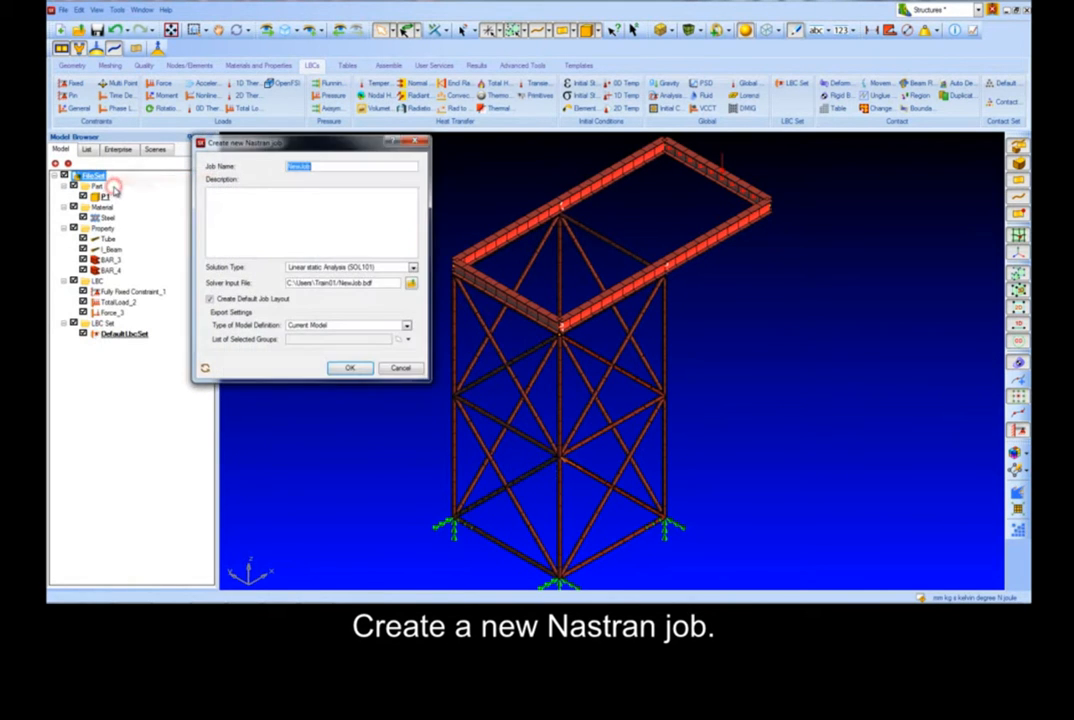
left_click(350, 368)
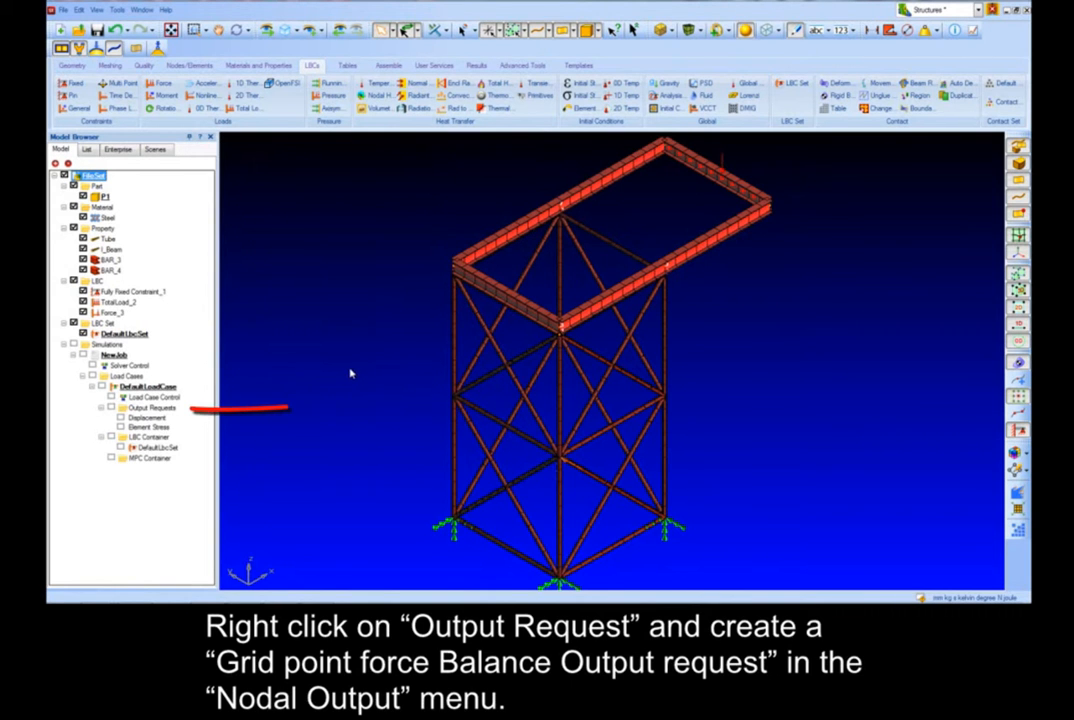
Add a Grid Point Force Balance nodal output request to the output requests of DefaultLoadCase.
right_click(152, 409)
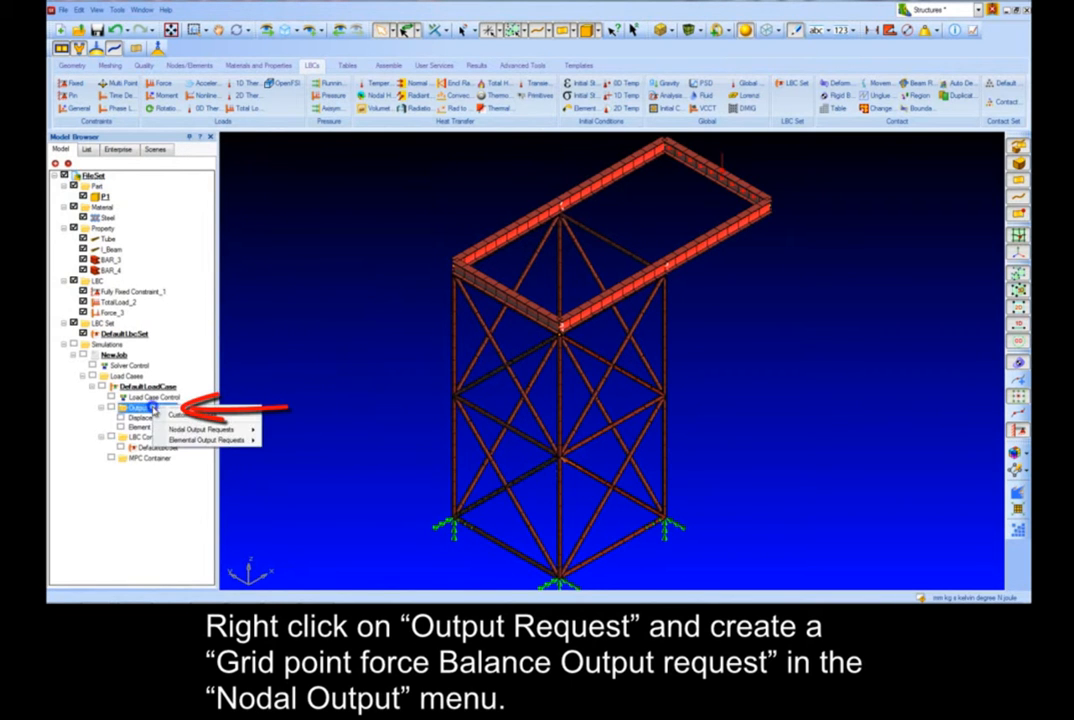
mouse_move(240, 430)
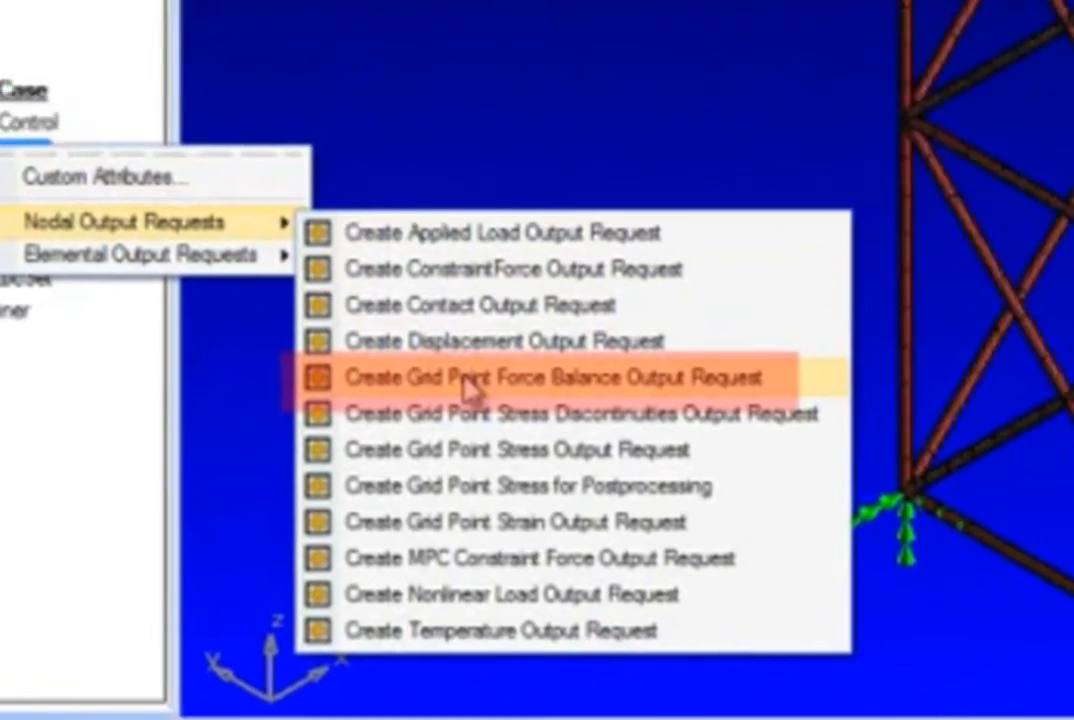
left_click(690, 387)
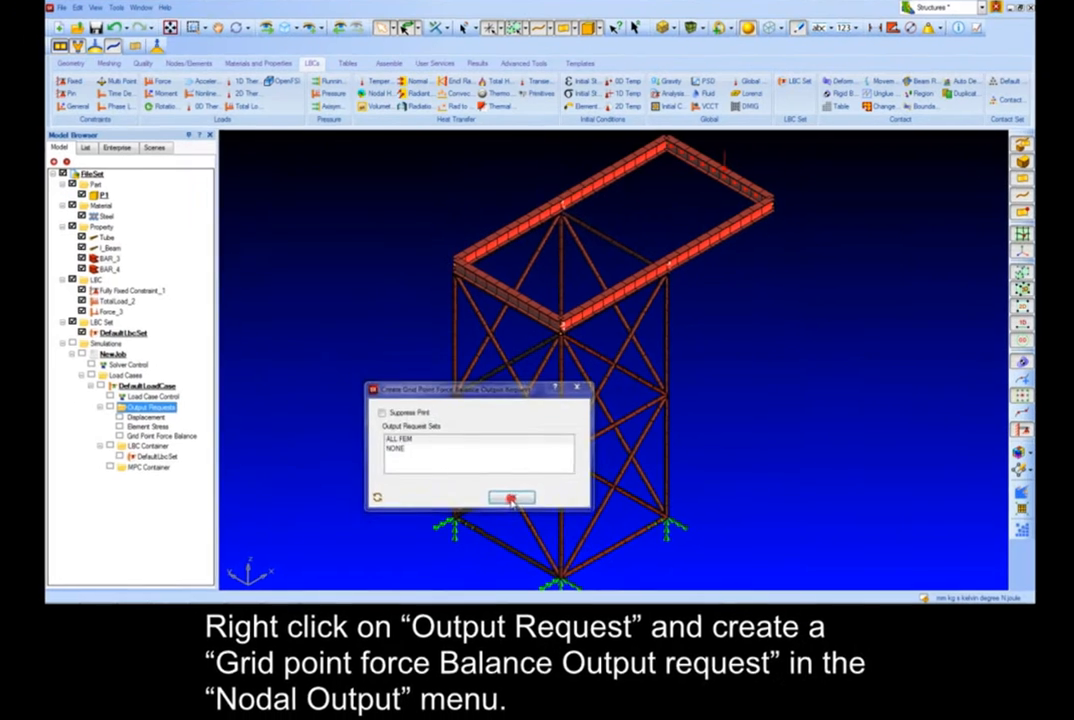
left_click(654, 462)
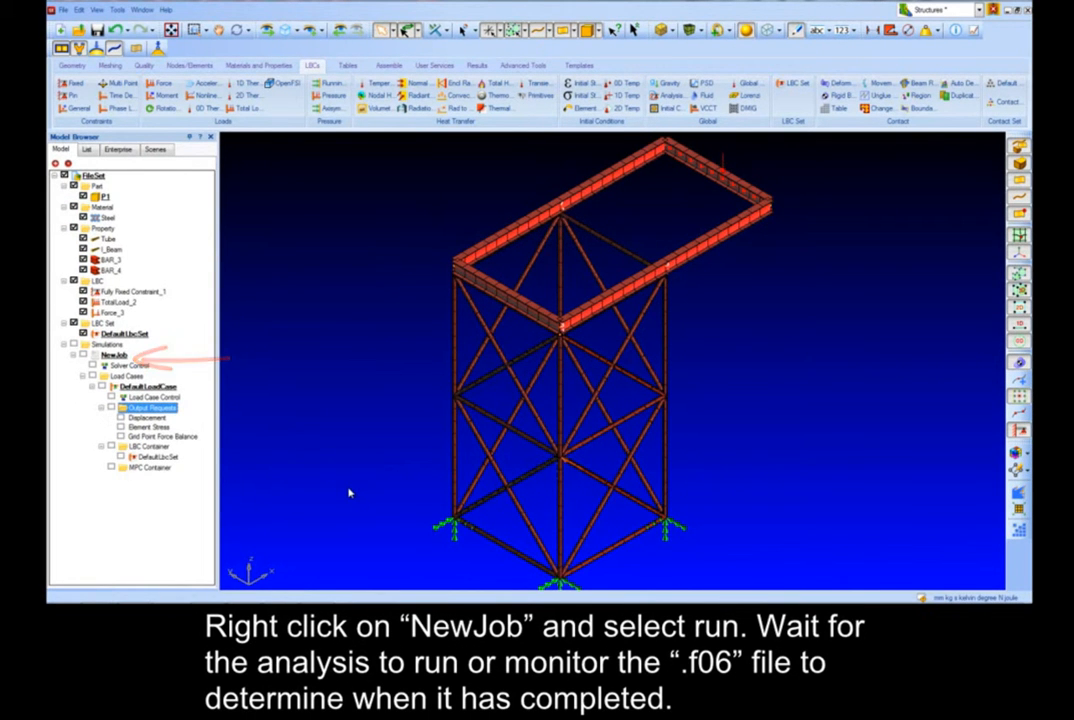
Run NewJob and search the job1.f06 output file for "end of job" to check whether the analysis has completed.
right_click(112, 355)
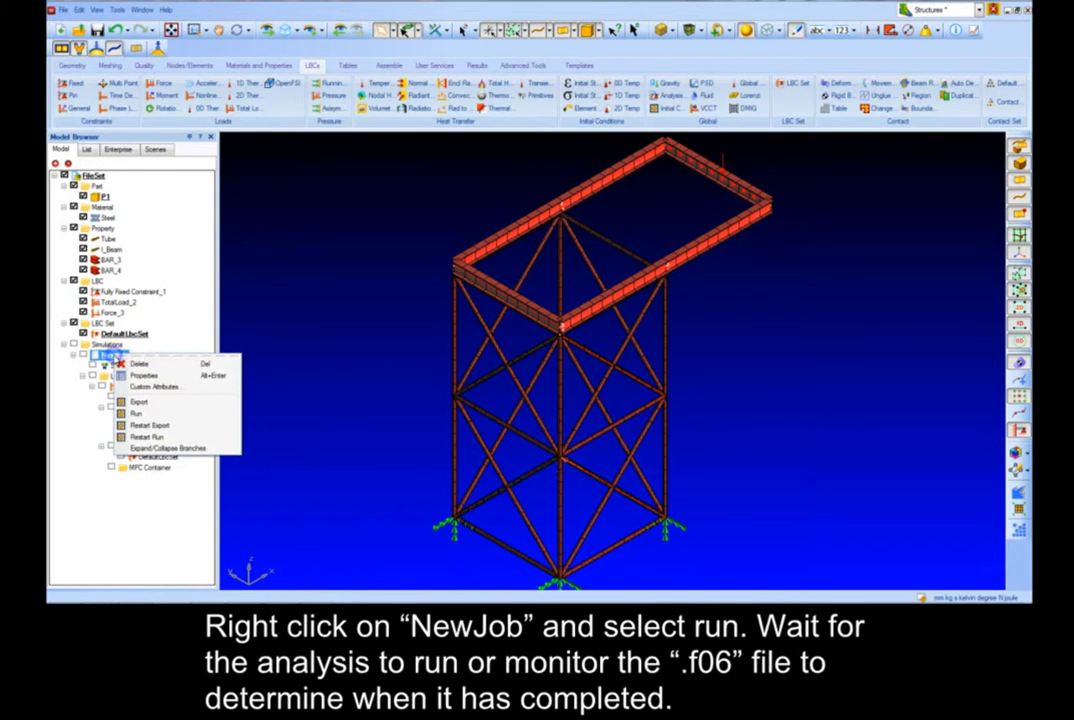
left_click(147, 412)
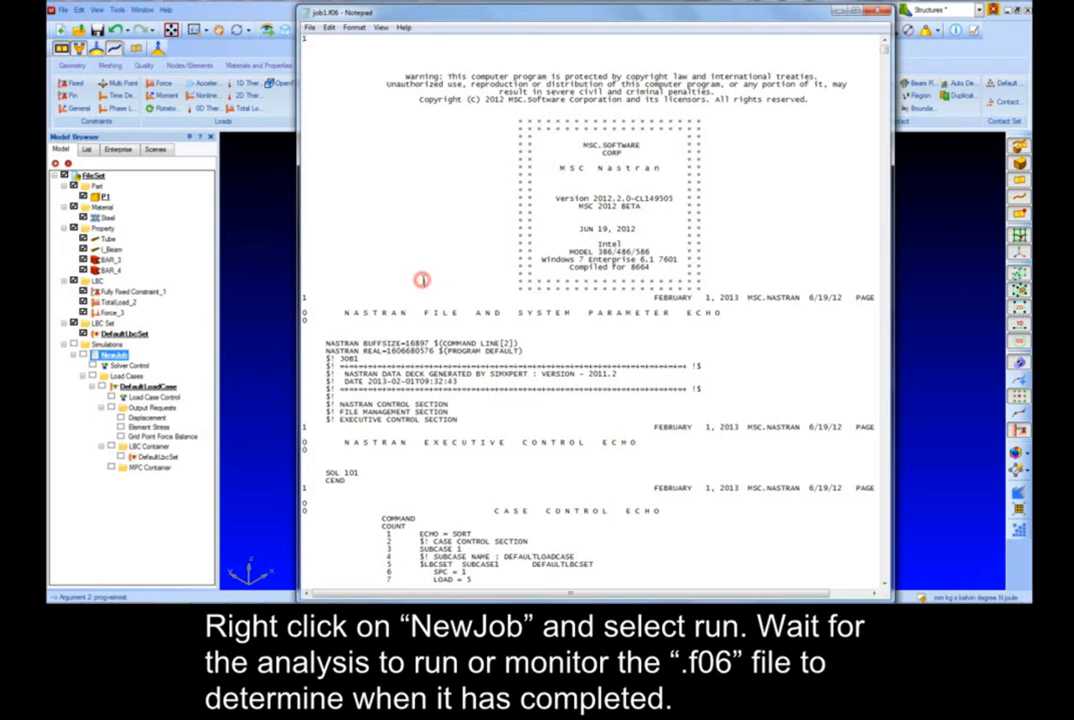
key("ctrl+f")
type("end of job")
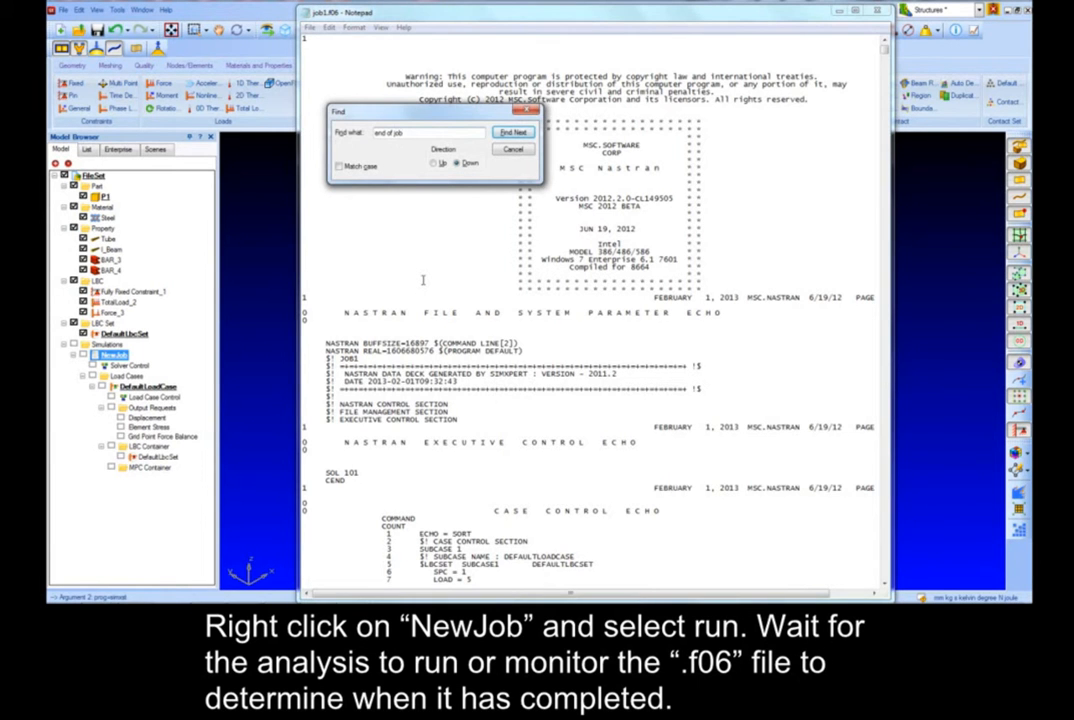
key("Return")
left_click(526, 115)
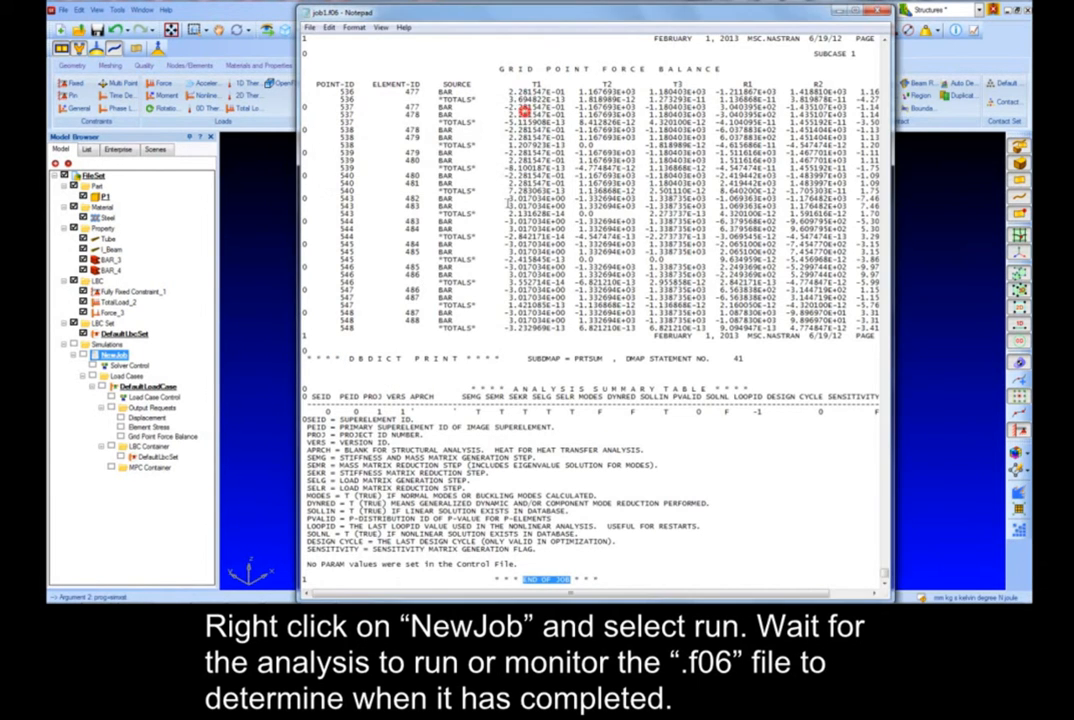
left_click(876, 11)
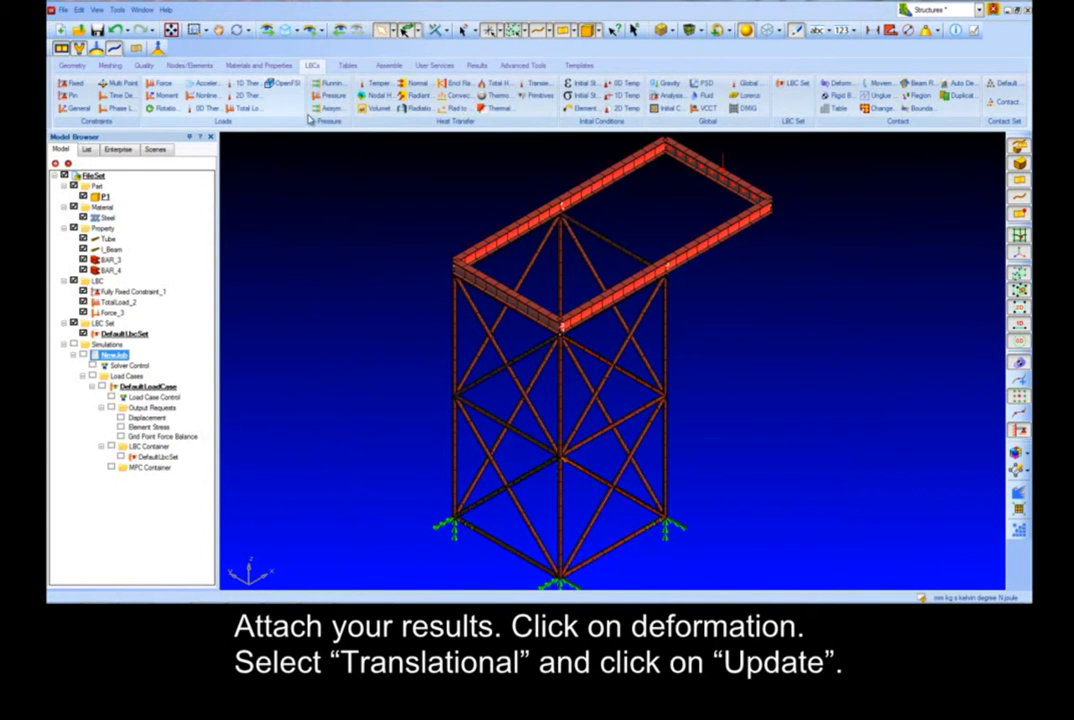
Attach the job1.xdb file from the 15 Final folder with the attach option set to Results.
left_click(63, 9)
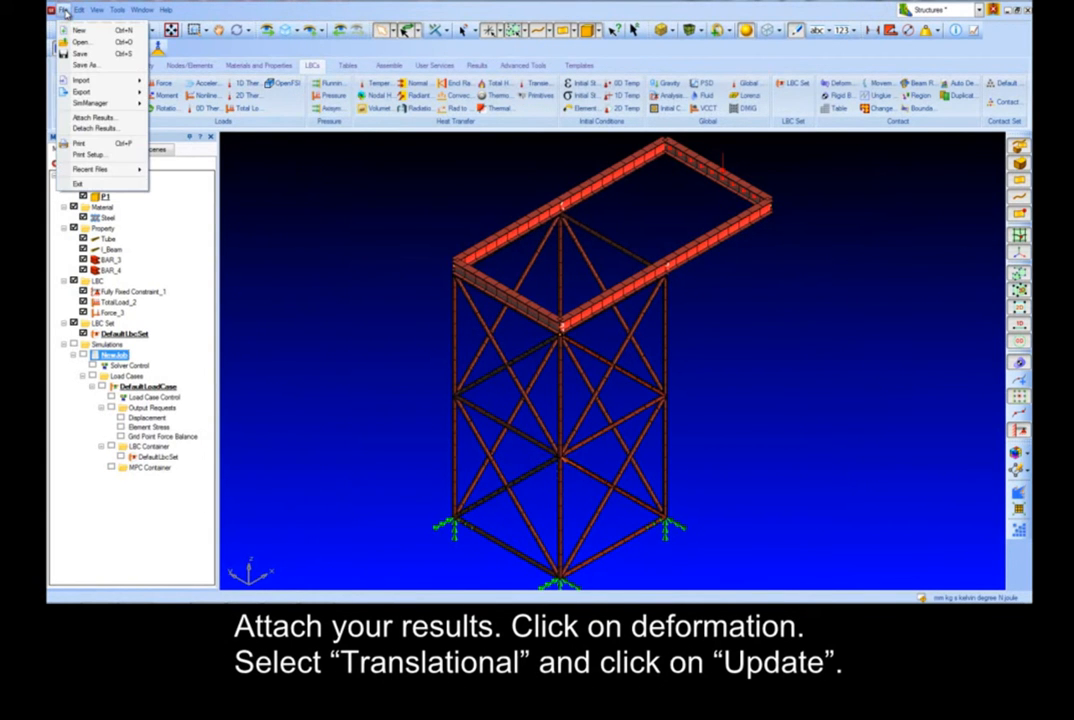
left_click(82, 117)
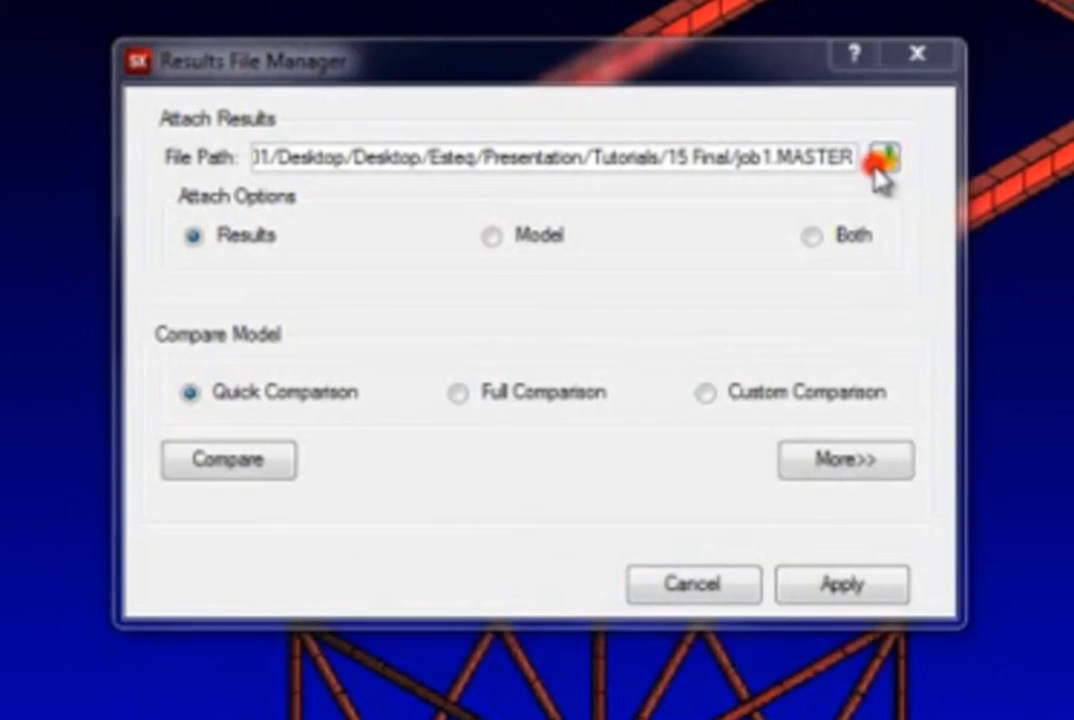
left_click(659, 234)
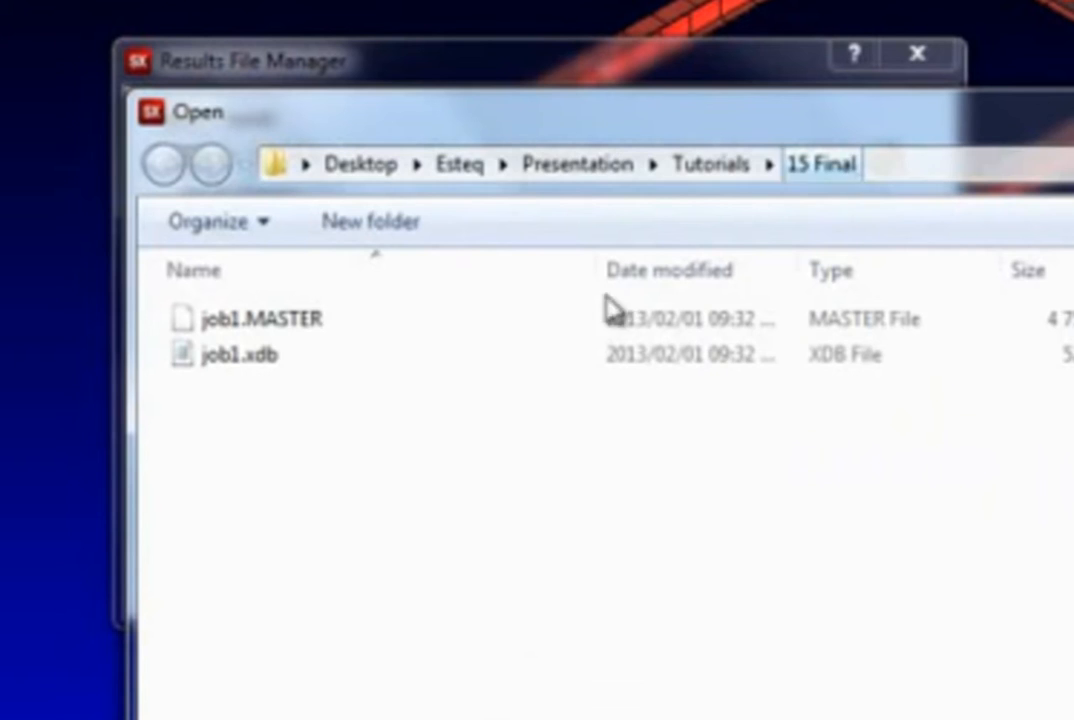
left_click(268, 360)
left_click(1072, 716)
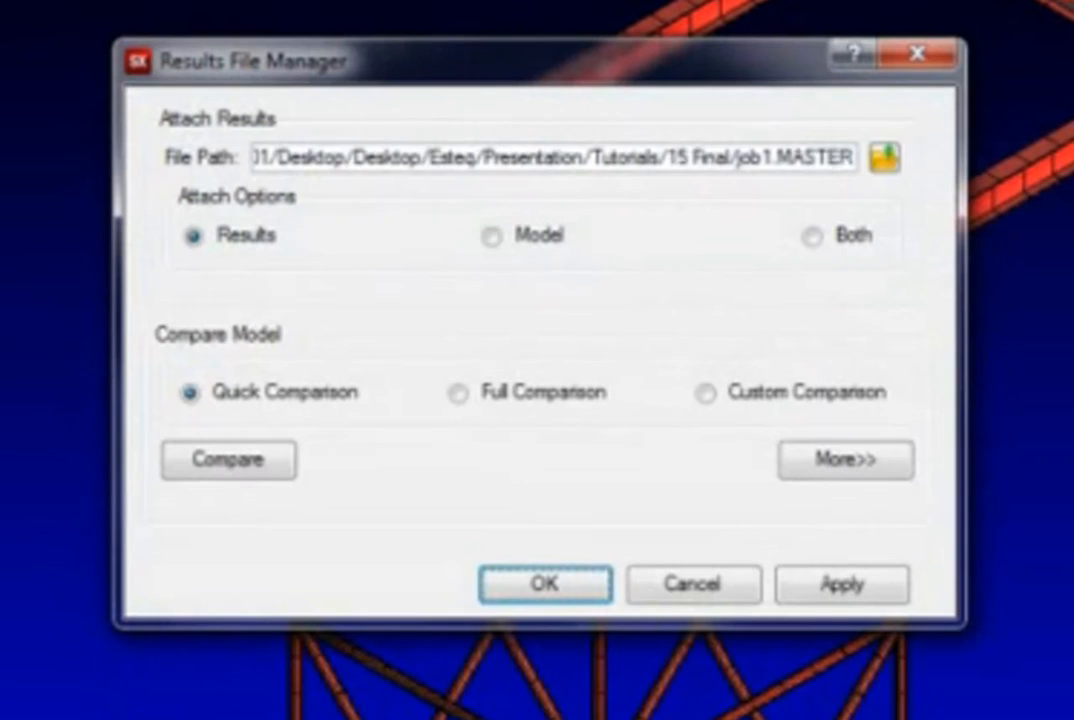
left_click(502, 596)
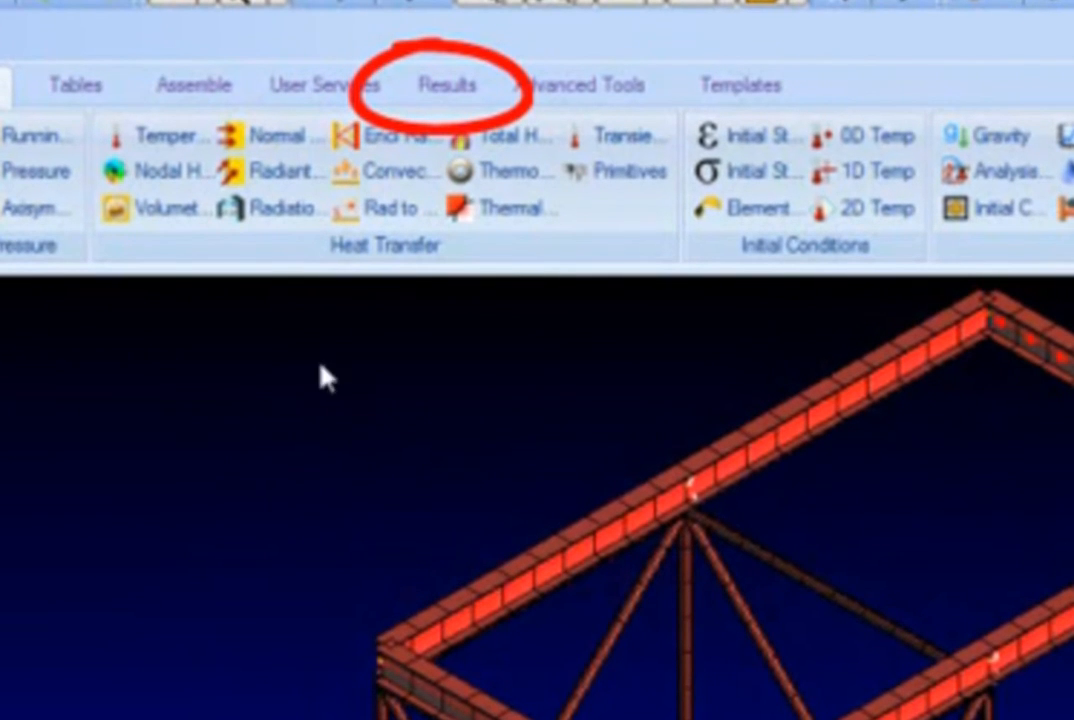
Create a Deformation state plot of the Displacements, Translational result.
left_click(431, 89)
left_click(330, 137)
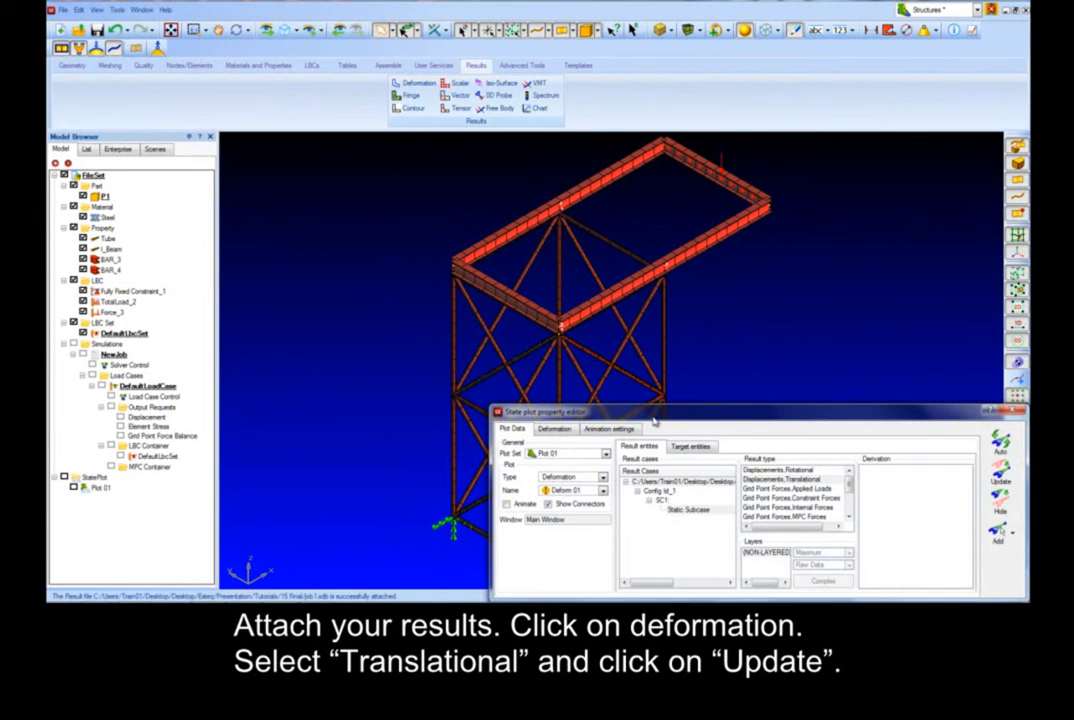
left_click_drag(654, 420, 323, 333)
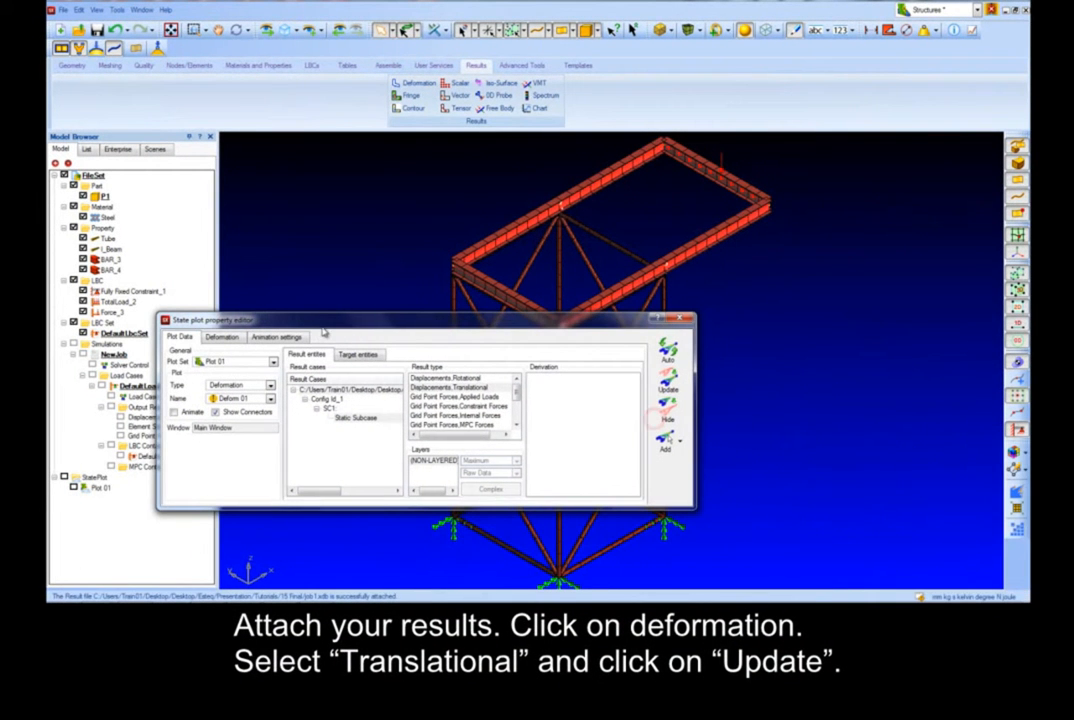
left_click(436, 388)
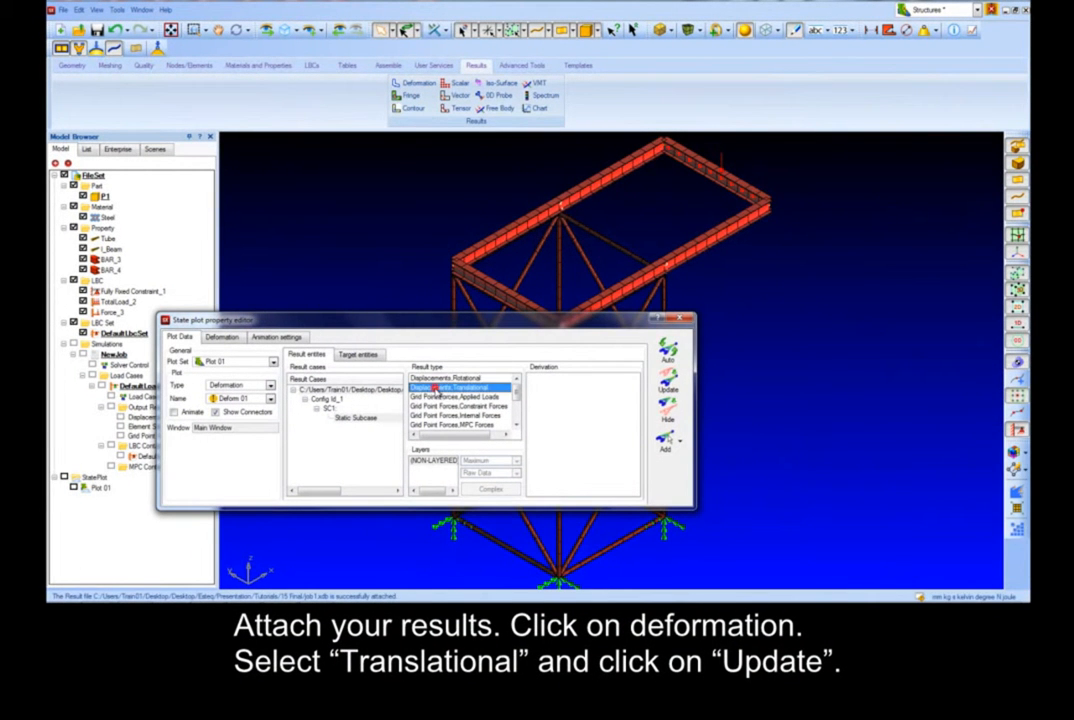
left_click(667, 382)
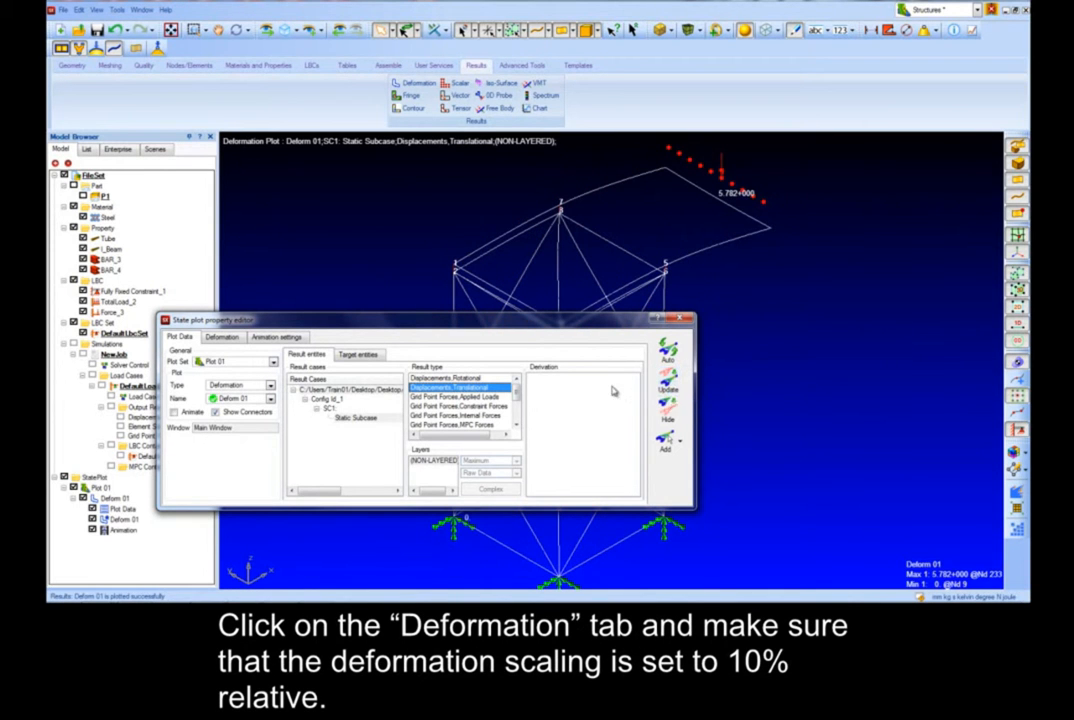
Check the deformation scaling in the plot's display settings and return to its plot data.
left_click(222, 341)
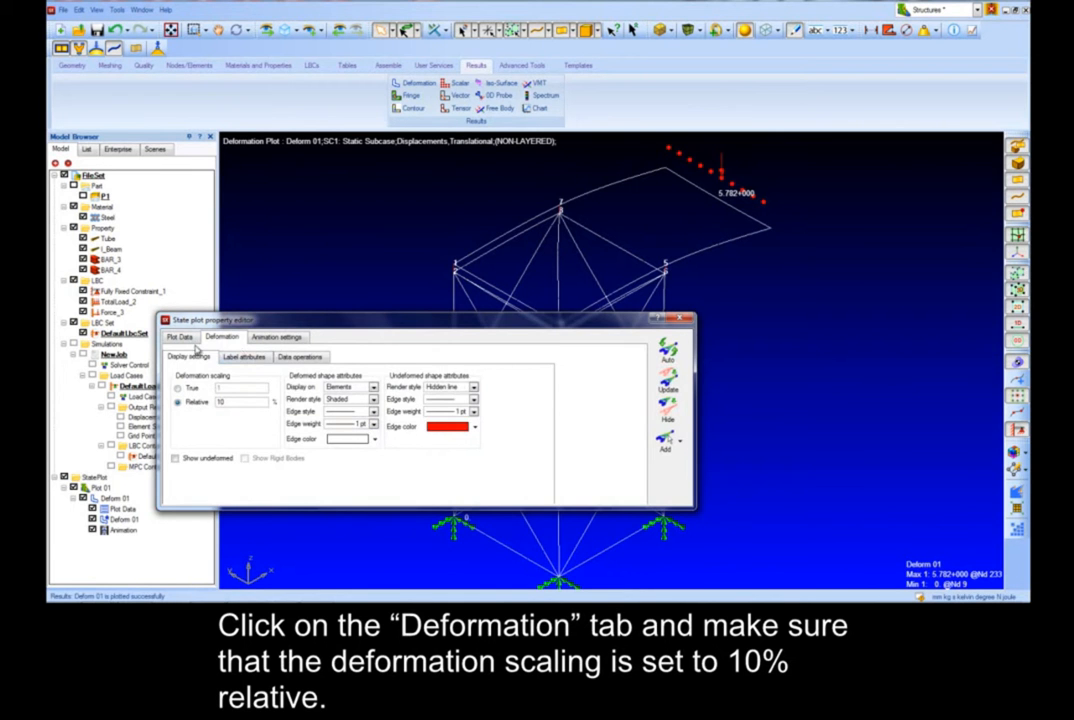
left_click(180, 337)
left_click_drag(450, 318, 578, 383)
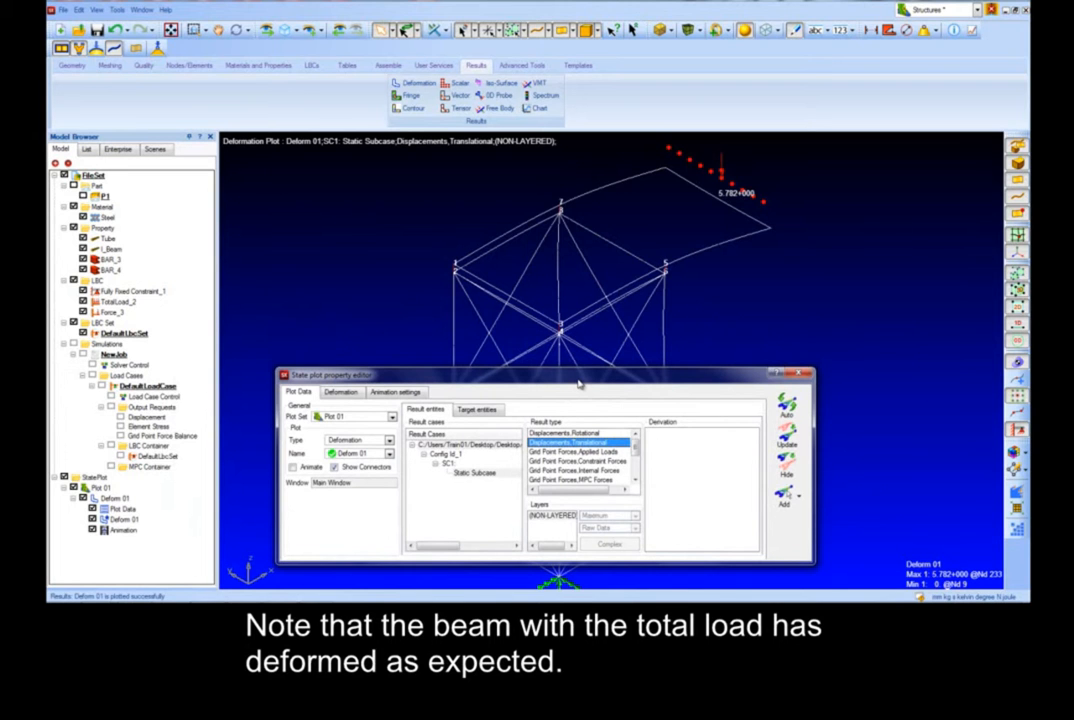
Show the deformed frame in Top view, unobstructed by the plot editor, with the constraint and load symbols hidden.
left_click(290, 30)
left_click(313, 50)
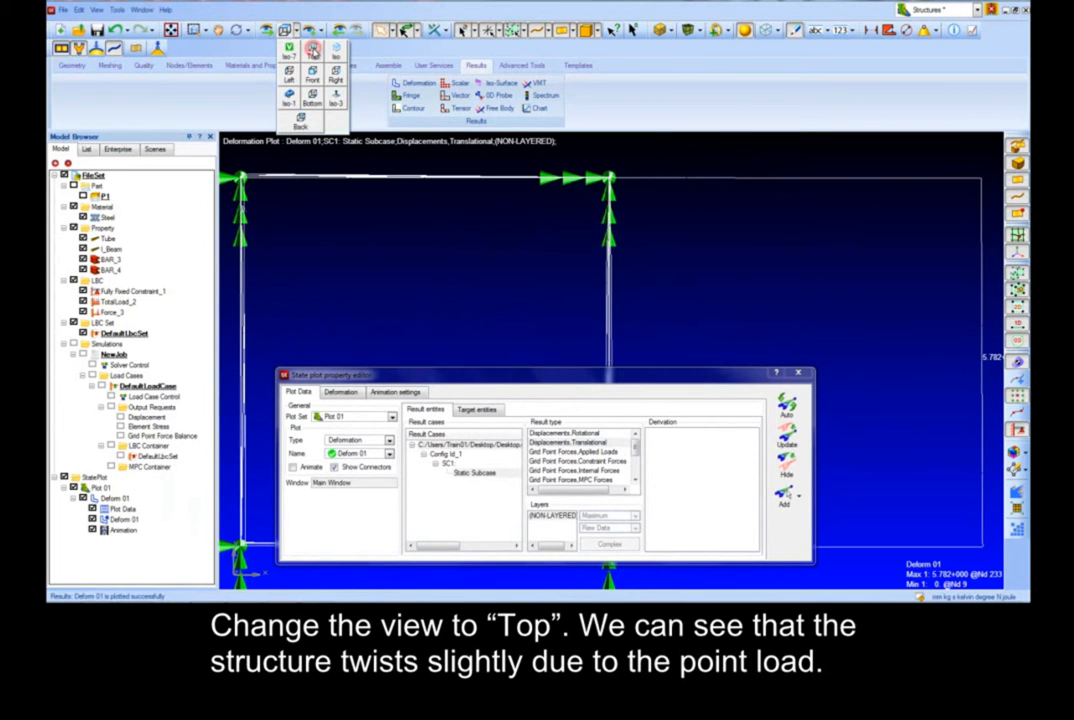
left_click(606, 381)
left_click_drag(632, 380, 933, 341)
left_click_drag(822, 337, 997, 331)
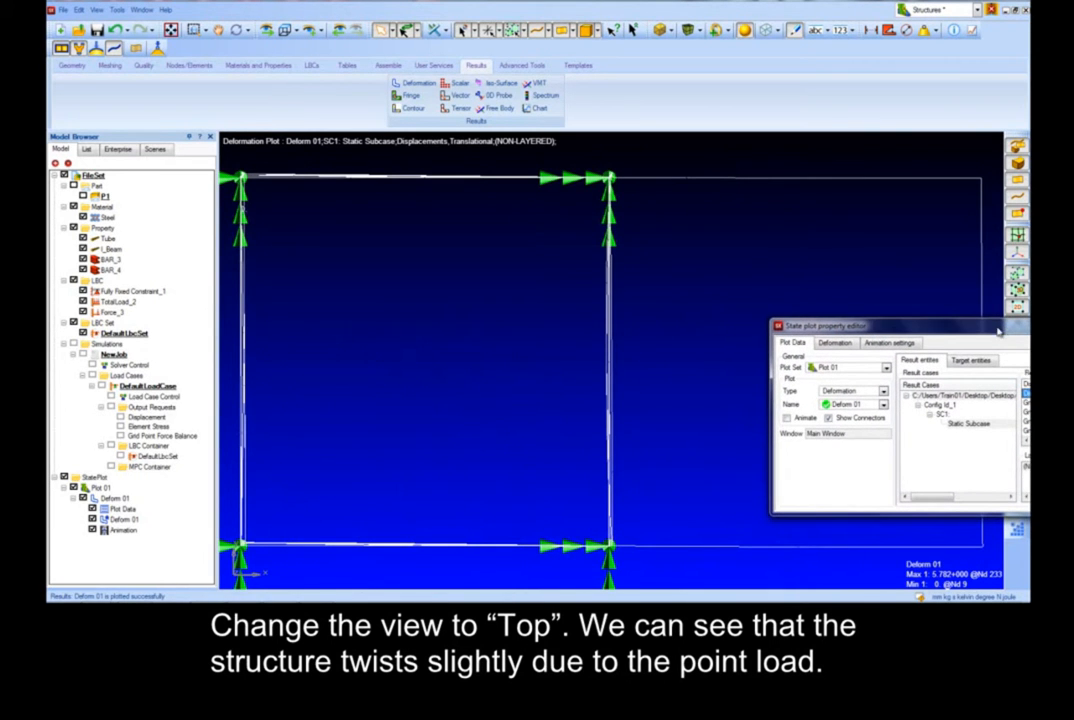
left_click(795, 31)
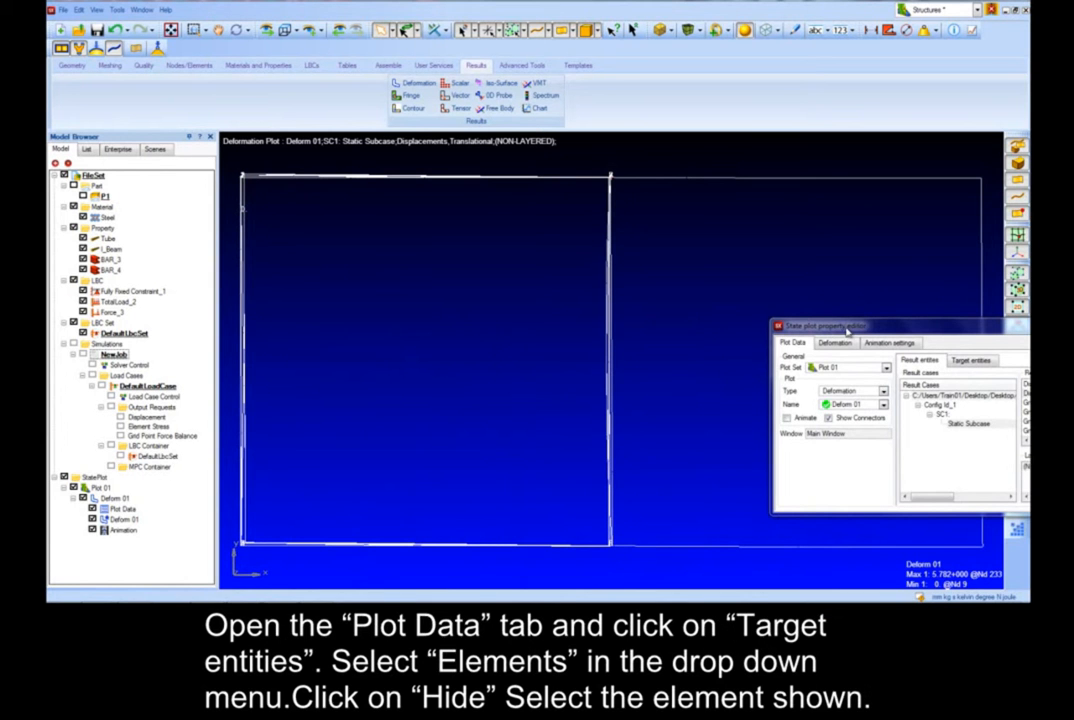
Set the deformation plot's target entities to Elements and hide the current plot.
left_click_drag(838, 332, 494, 313)
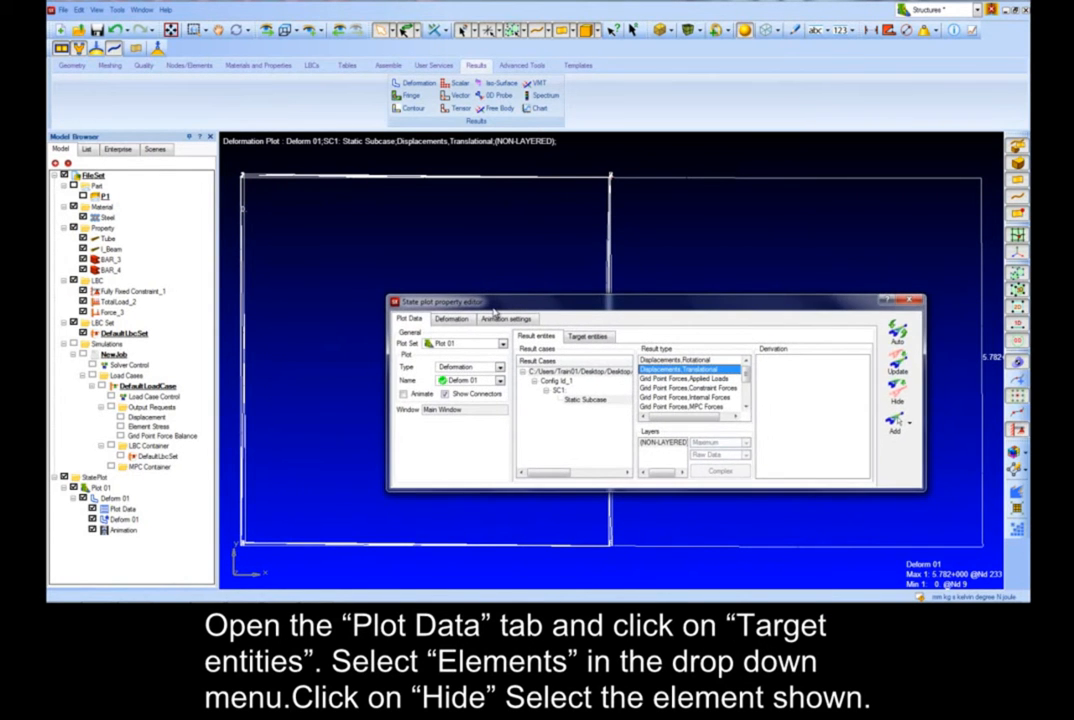
left_click(588, 337)
left_click_drag(596, 305, 606, 271)
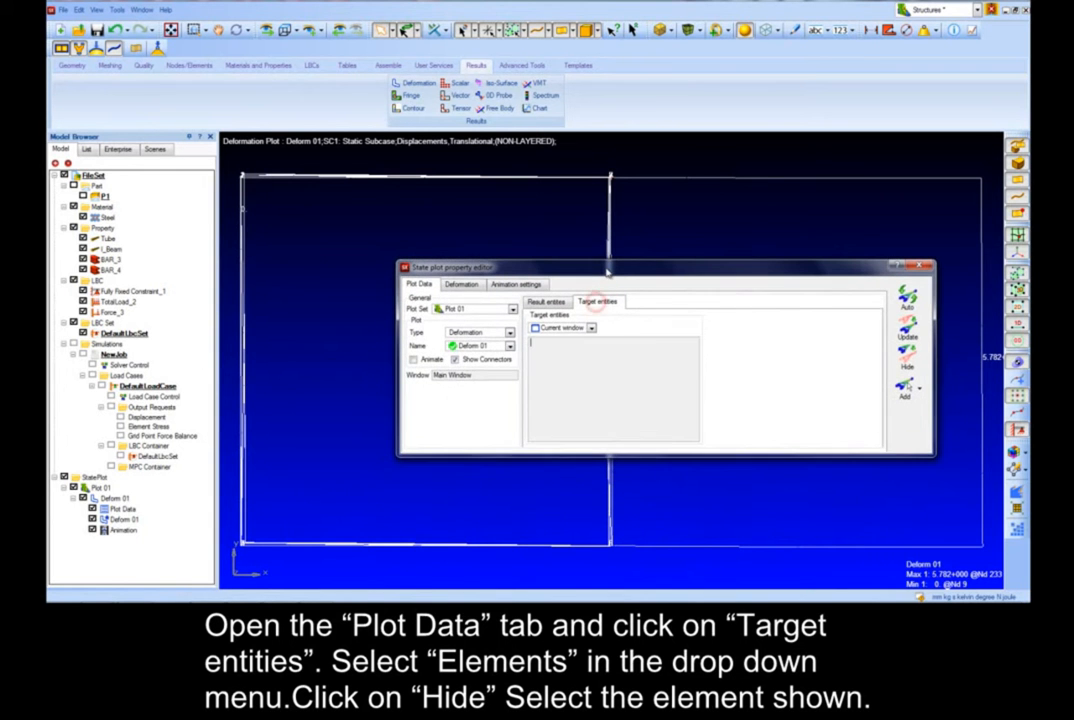
left_click(591, 328)
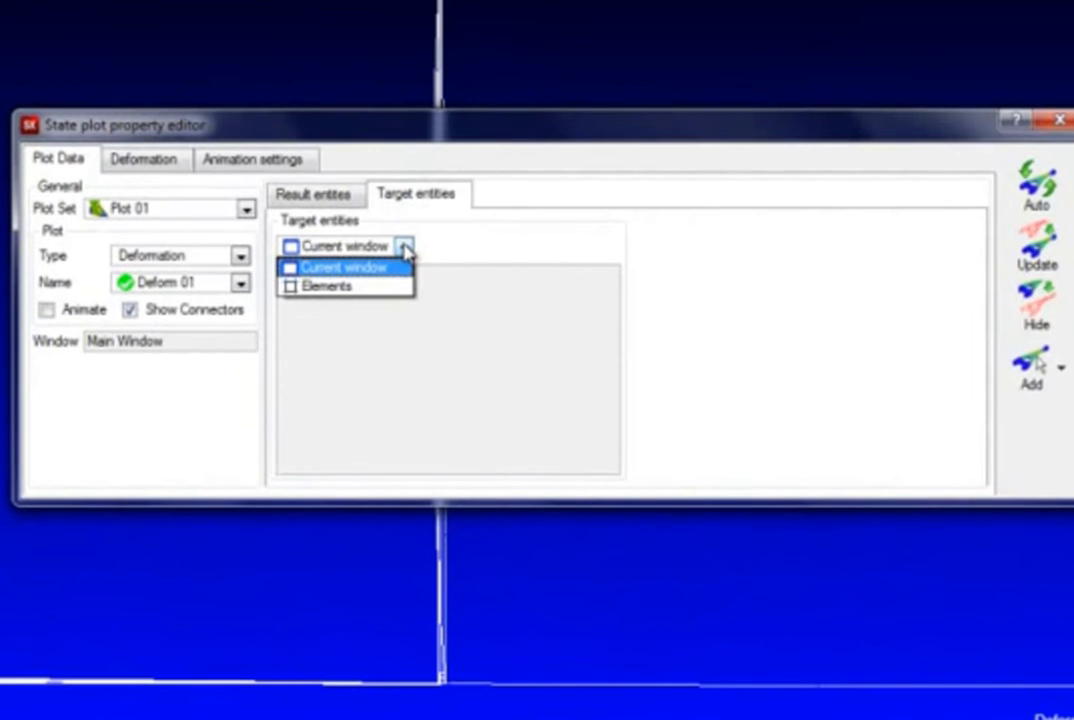
left_click(591, 328)
left_click(405, 247)
left_click(367, 286)
left_click(1047, 314)
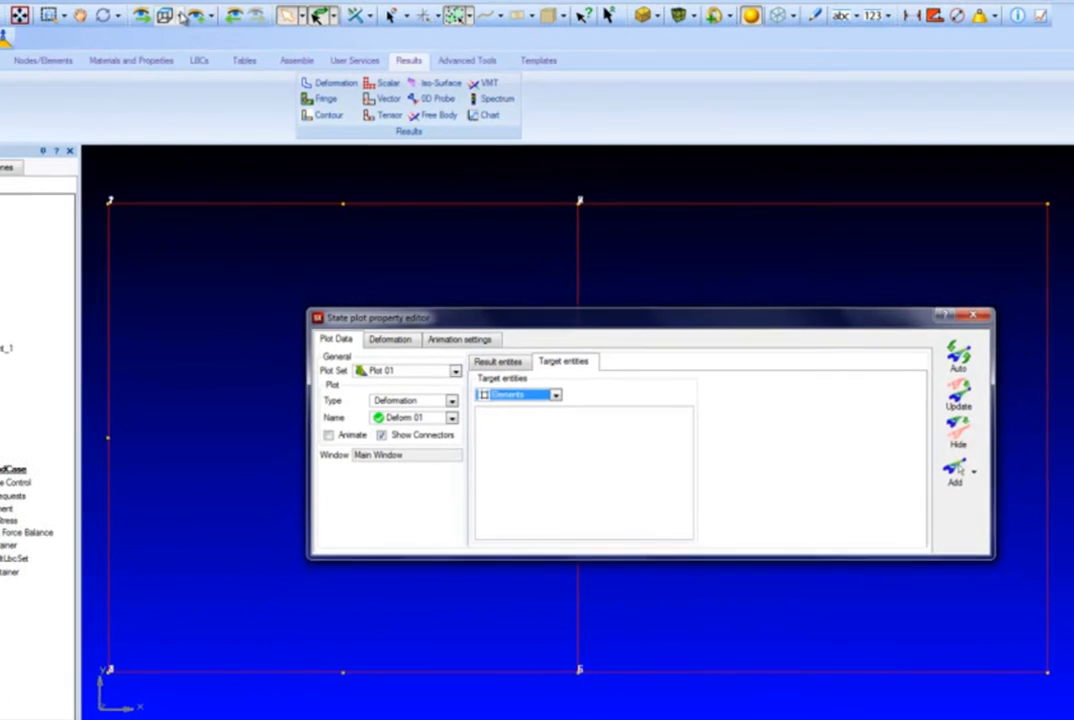
Select the beam element directly above the mid-height node of the front corner column as the plot's target, working in isometric view.
left_click(200, 36)
left_click(244, 58)
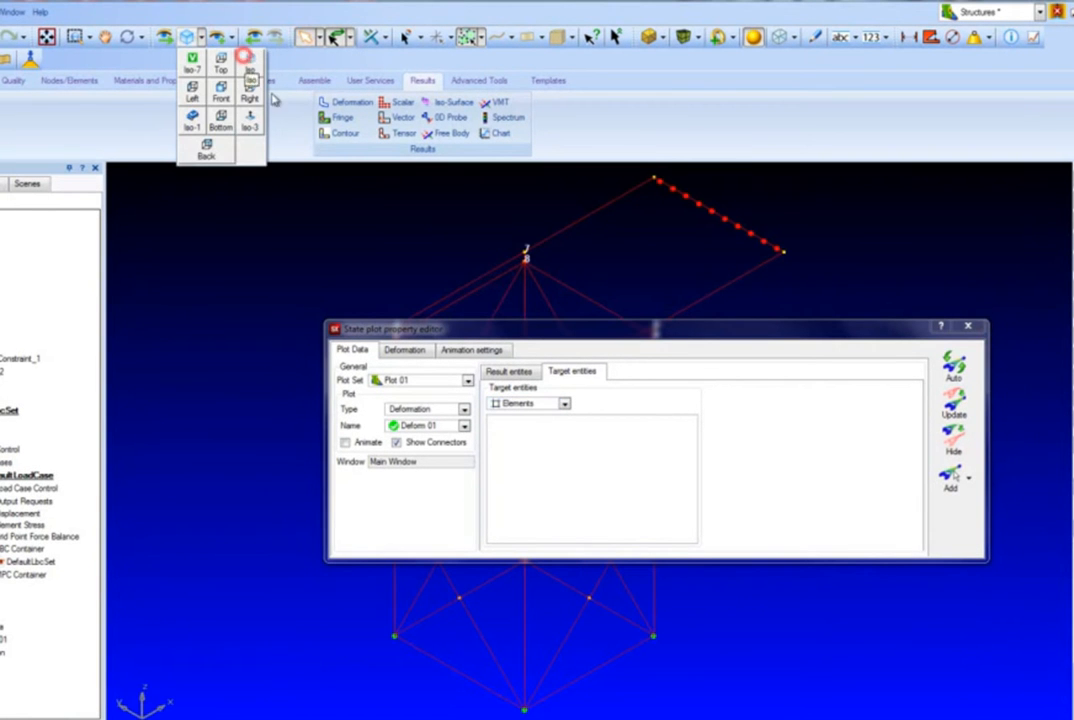
left_click_drag(443, 331, 298, 545)
scroll(400, 372, "down", 3)
scroll(494, 474, "up", 3)
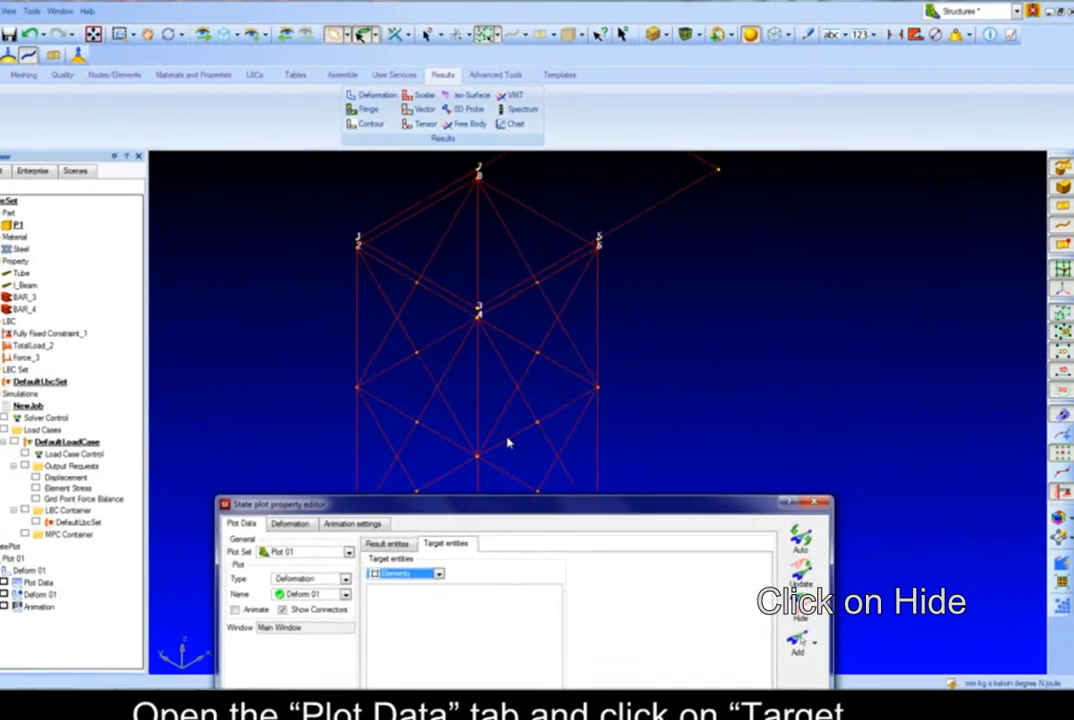
scroll(508, 443, "up", 5)
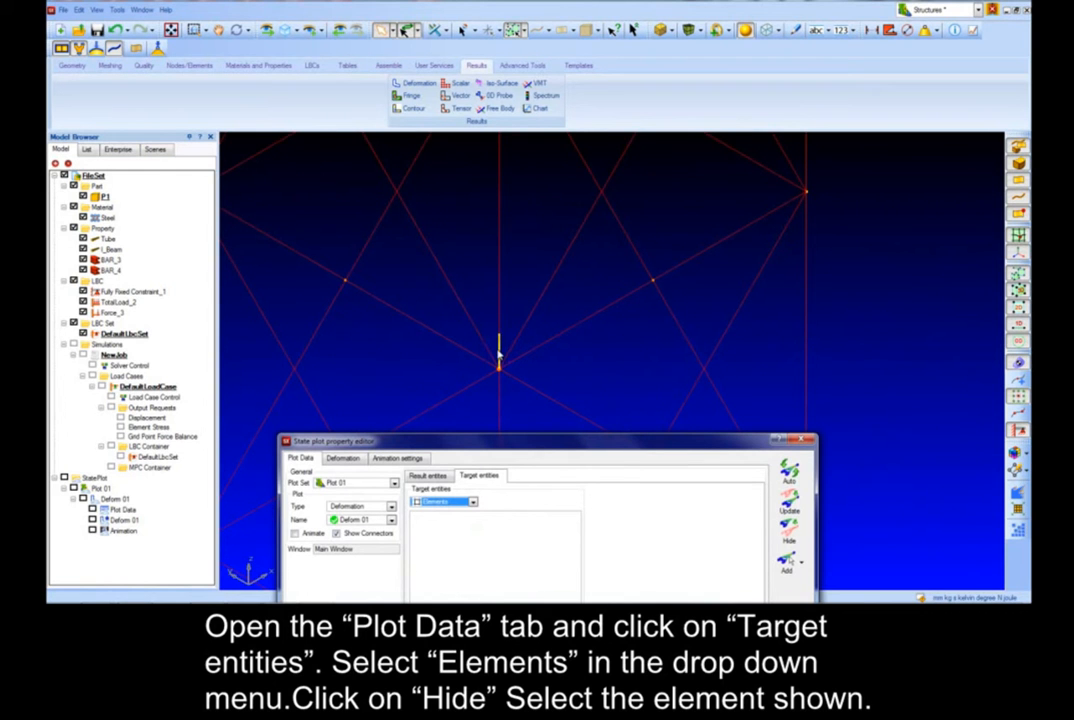
left_click(499, 352)
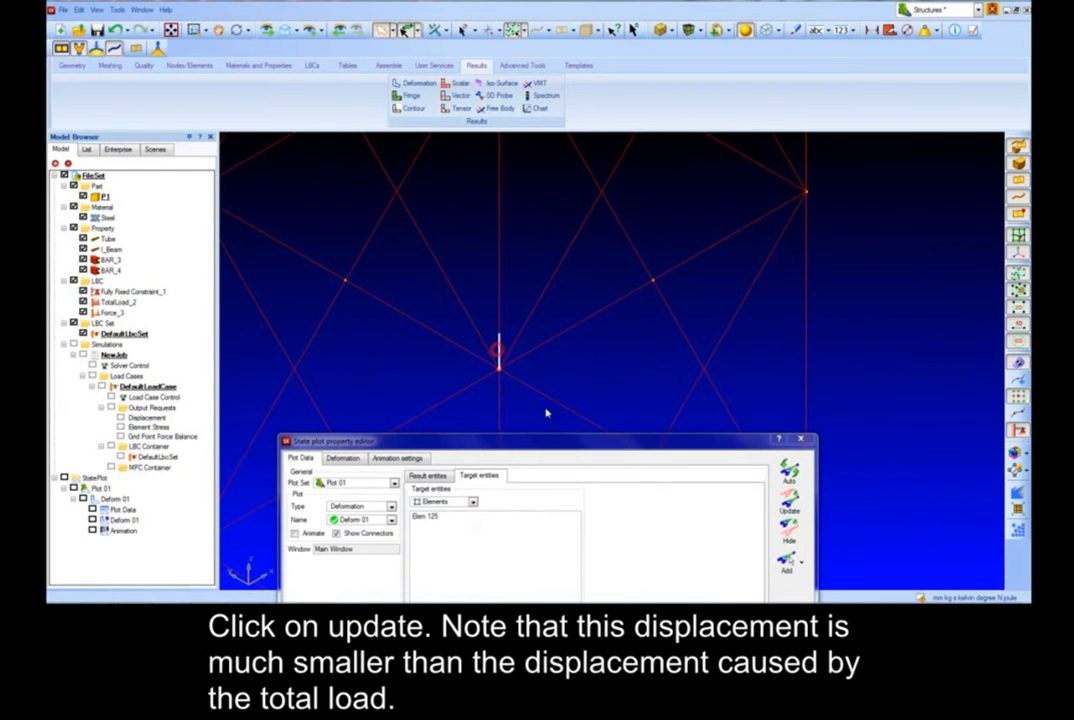
Update the translational deformation plot so that it covers only the selected column element.
scroll(575, 382, "down", 3)
middle_click_drag(568, 376, 602, 360)
left_click_drag(561, 443, 561, 393)
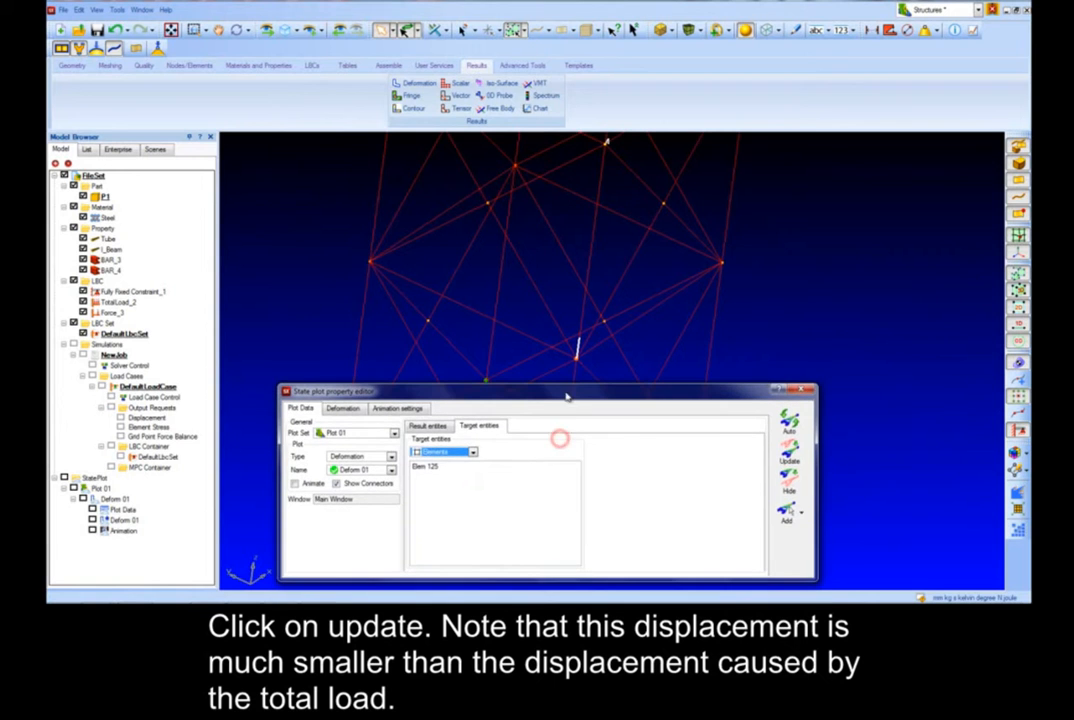
left_click(787, 456)
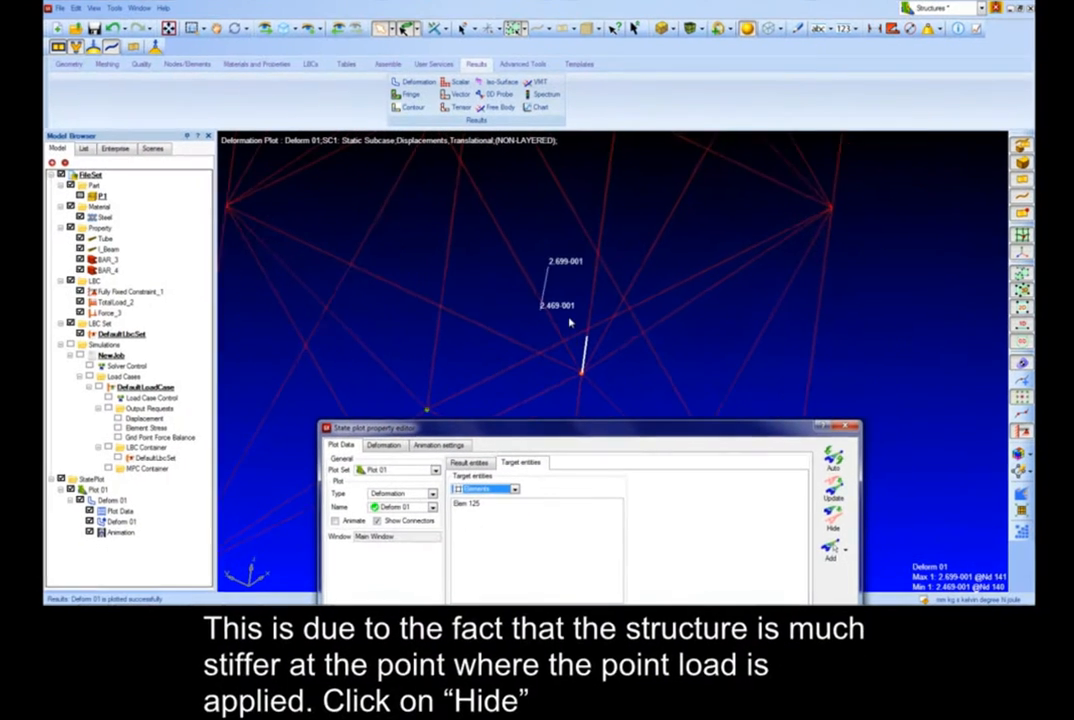
Examine the displacement labels on the column element closely, and hide the deformation plot.
scroll(570, 322, "up", 2)
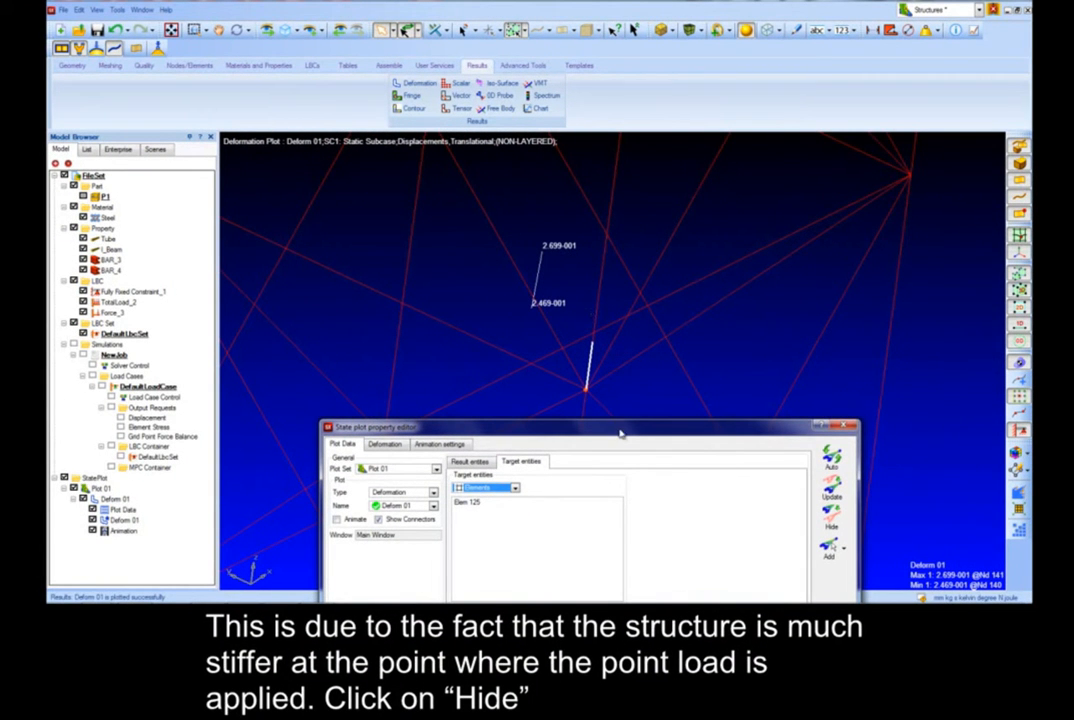
left_click_drag(620, 433, 695, 334)
left_click(902, 420)
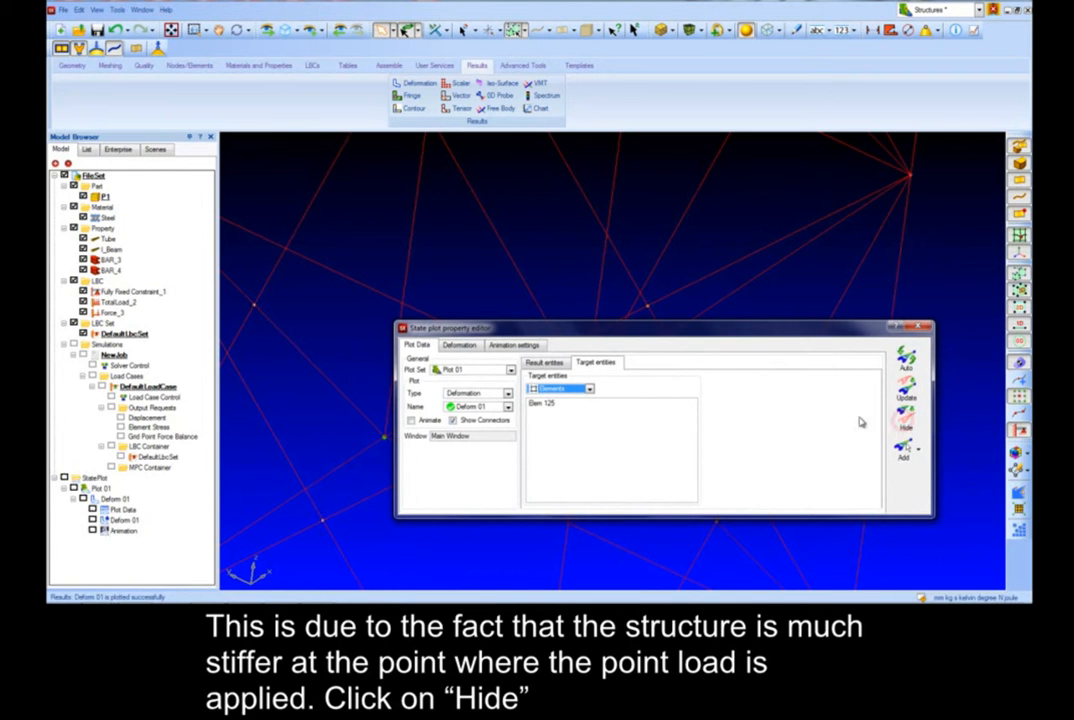
Return to an isometric view of the whole frame and close the plot property editor.
left_click(287, 33)
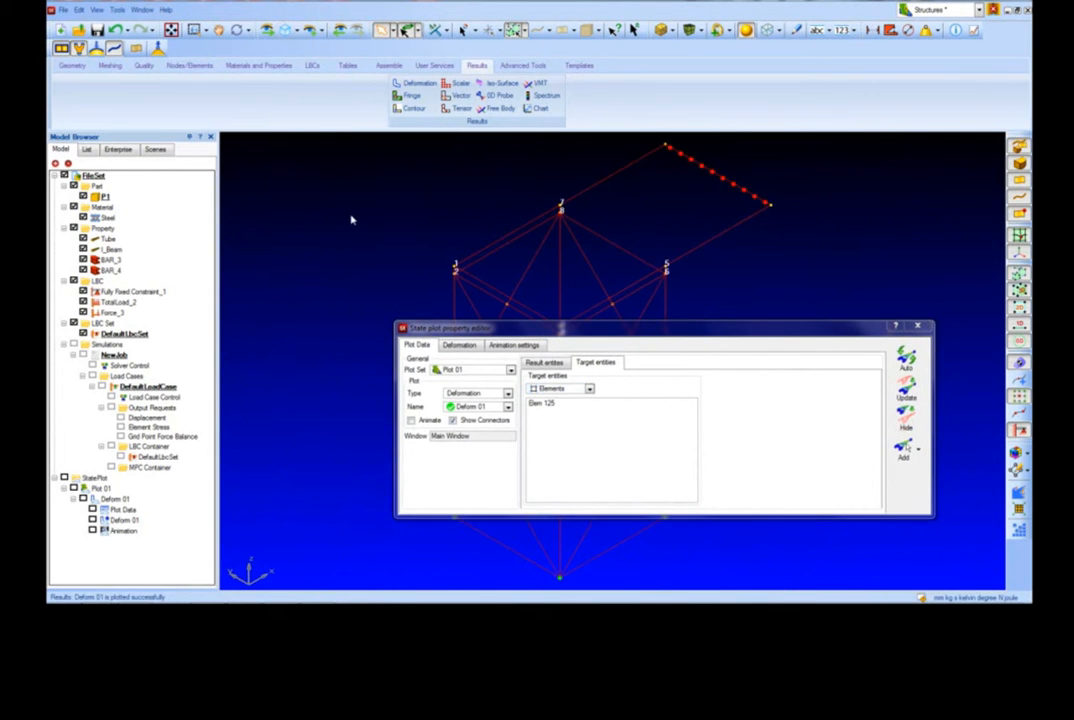
left_click_drag(491, 333, 416, 378)
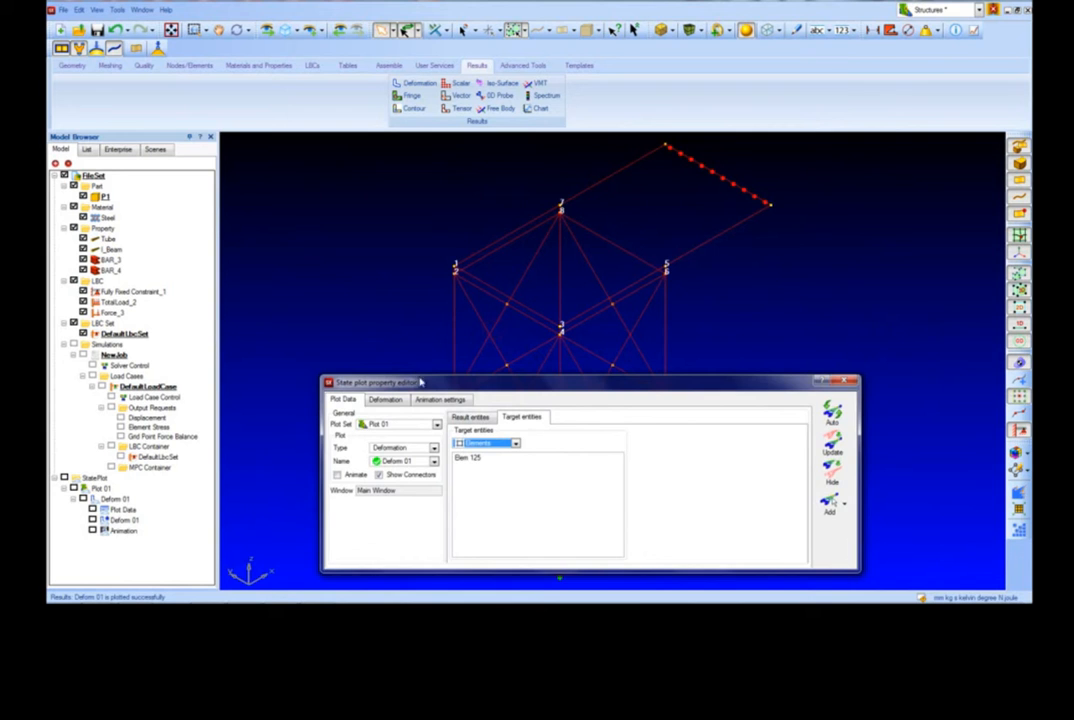
left_click(849, 381)
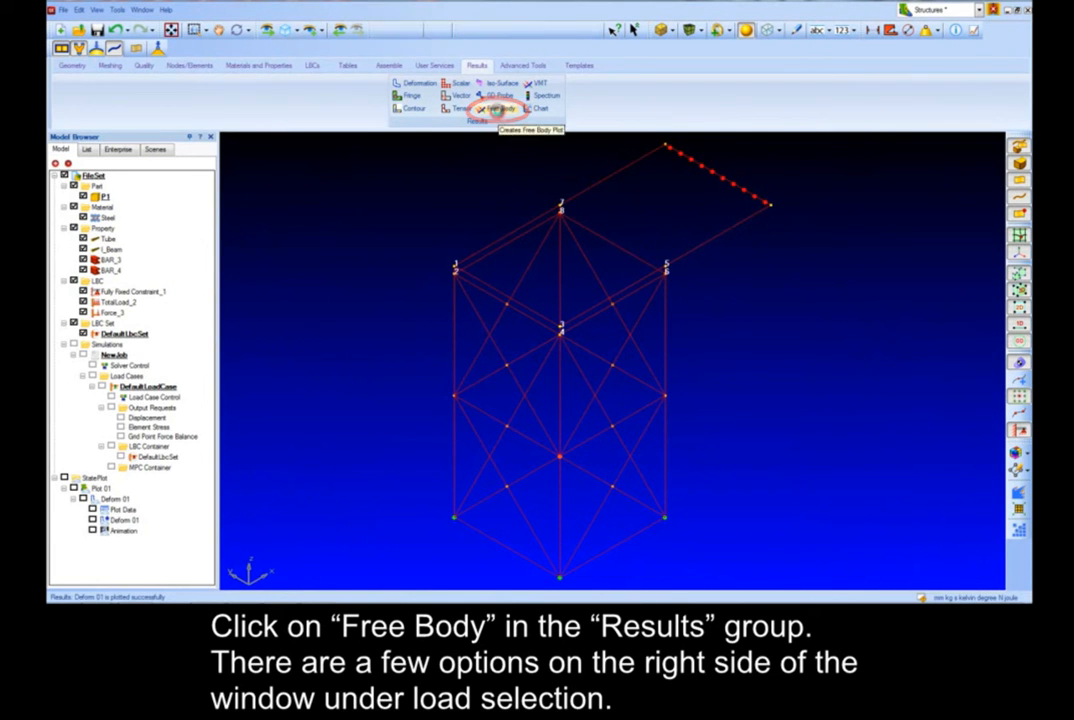
Create a free body plot with automatic updating, using the Freebody Diagram load selection for the static subcase.
left_click(498, 108)
left_click_drag(508, 387, 426, 390)
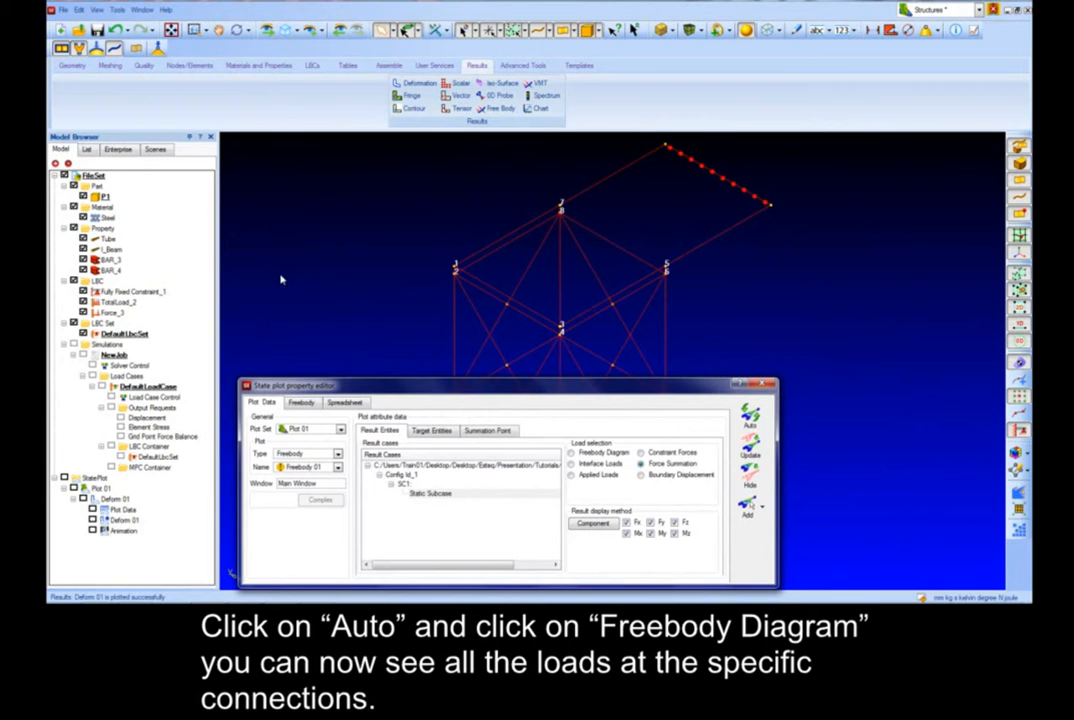
left_click(750, 418)
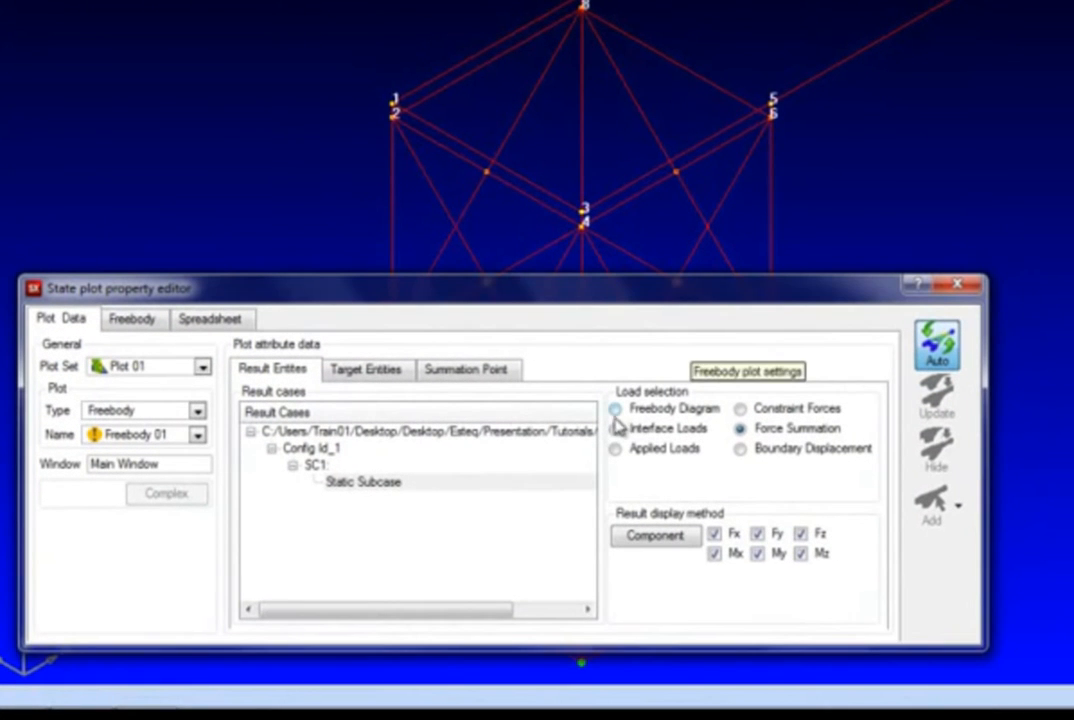
left_click(613, 414)
left_click_drag(624, 313, 767, 567)
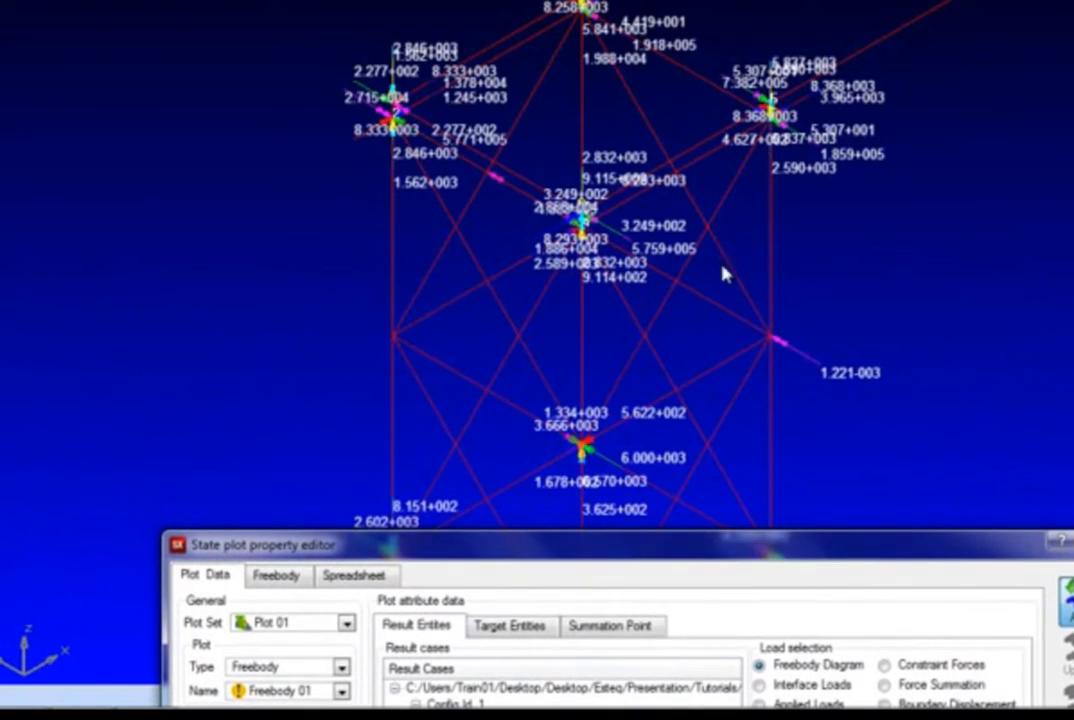
Examine the force and moment arrows at the frame's mid-height and base nodes in the freebody diagram.
scroll(775, 200, "down", 2)
scroll(738, 15, "up", 3)
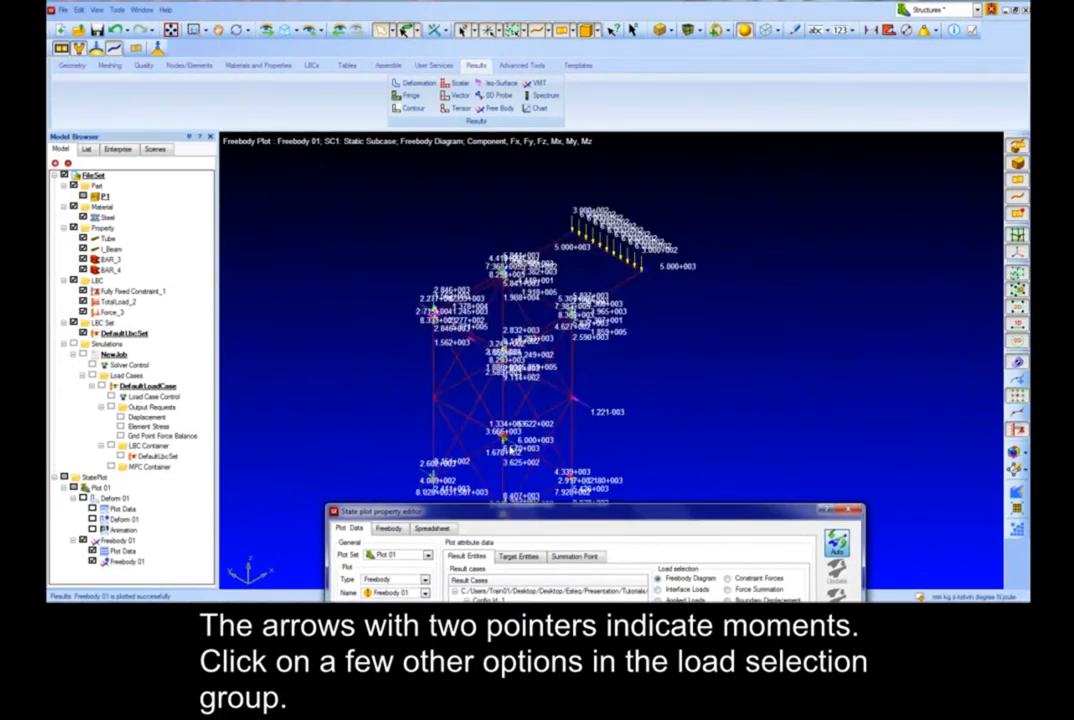
scroll(504, 455, "up", 3)
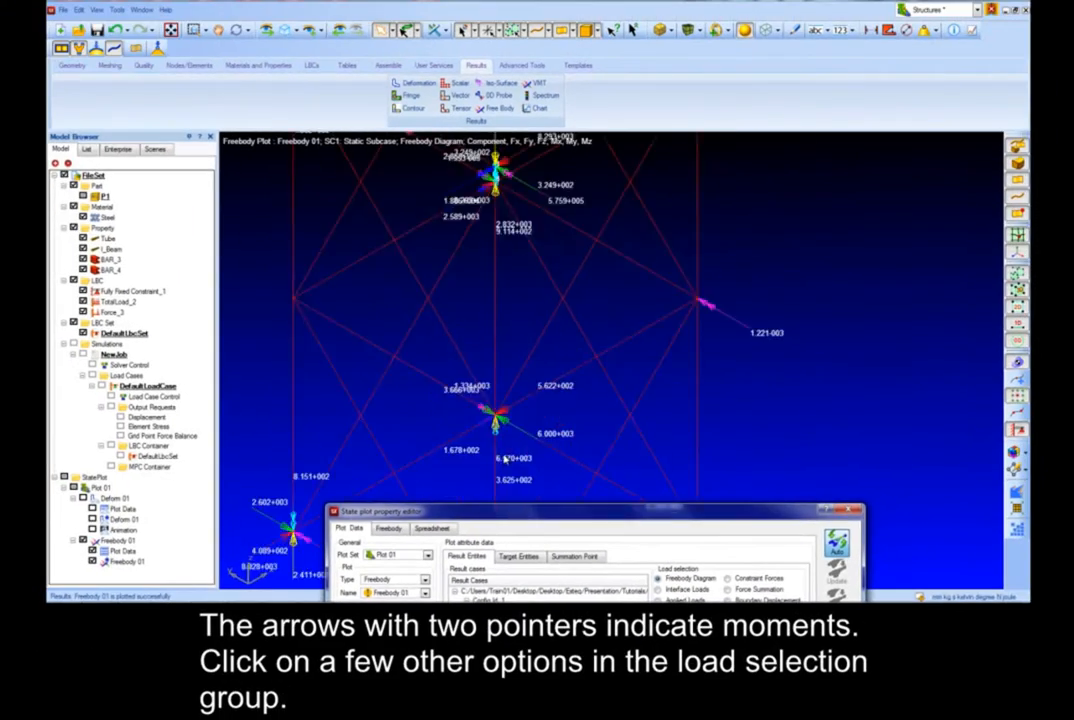
scroll(812, 376, "down", 3)
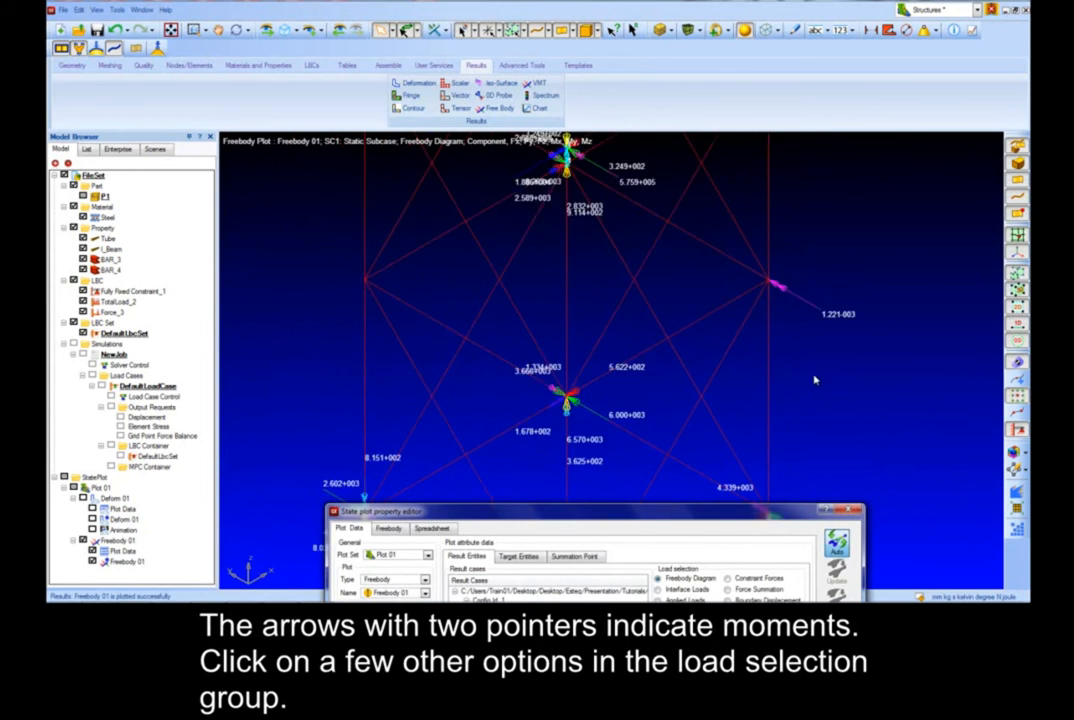
scroll(606, 476, "up", 3)
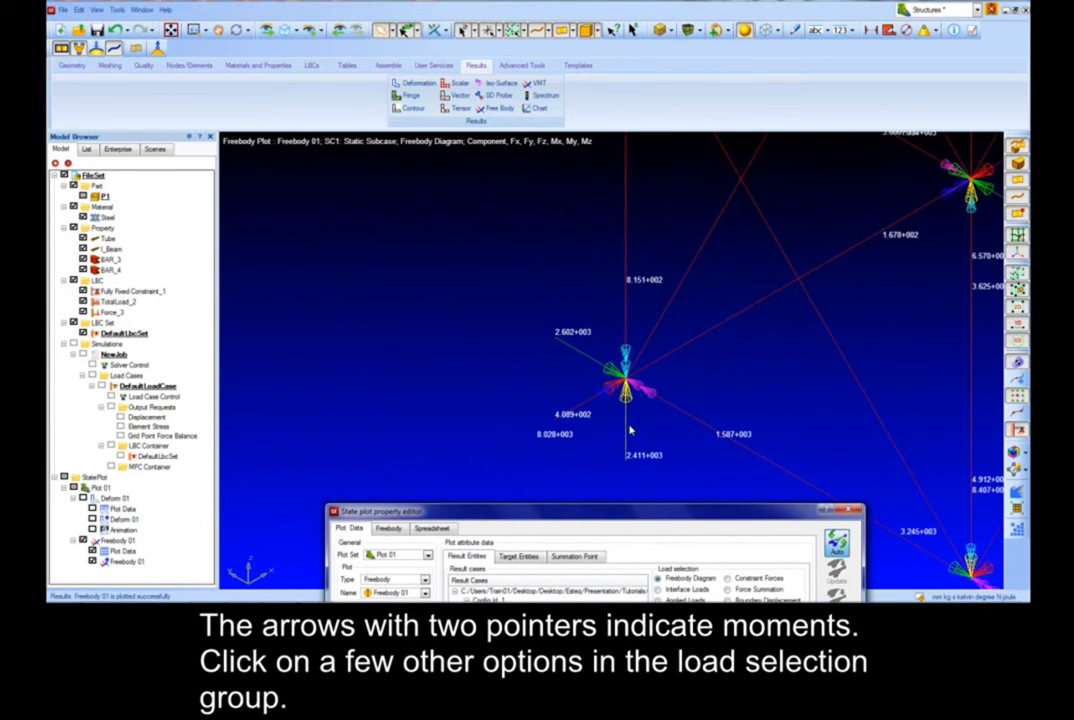
scroll(629, 429, "down", 3)
scroll(757, 429, "up", 3)
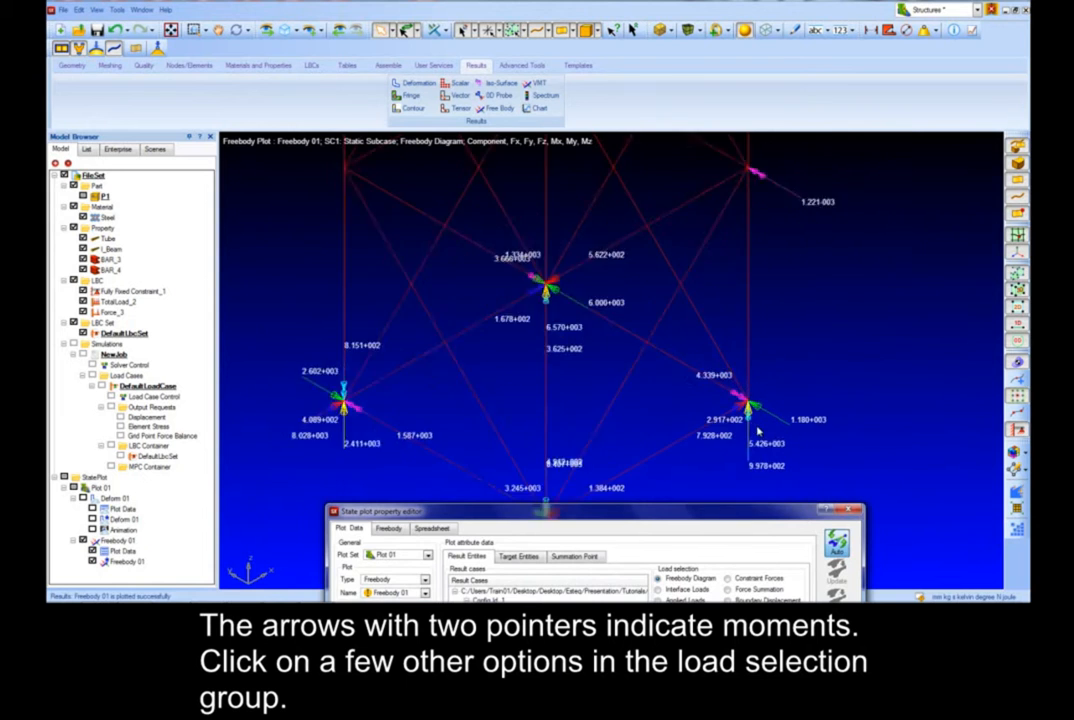
scroll(757, 430, "up", 2)
Switch the freebody plot's load selection to Constraint Forces and view the reactions at the supports of the whole frame.
left_click_drag(692, 507, 507, 308)
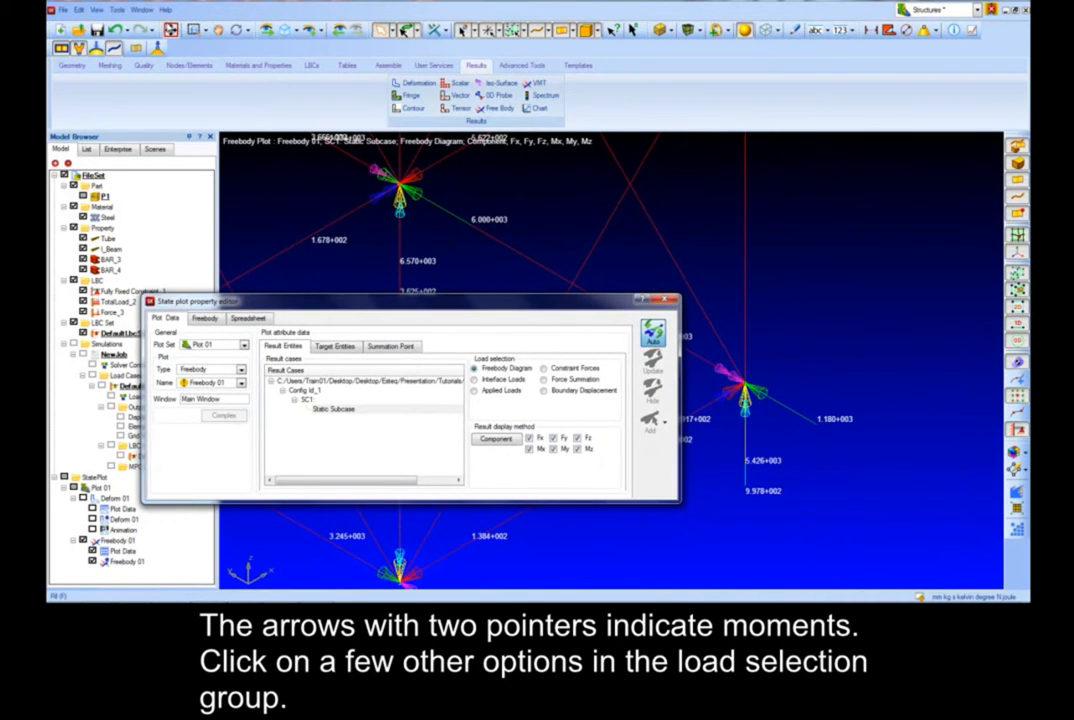
left_click(169, 27)
left_click_drag(423, 313, 410, 296)
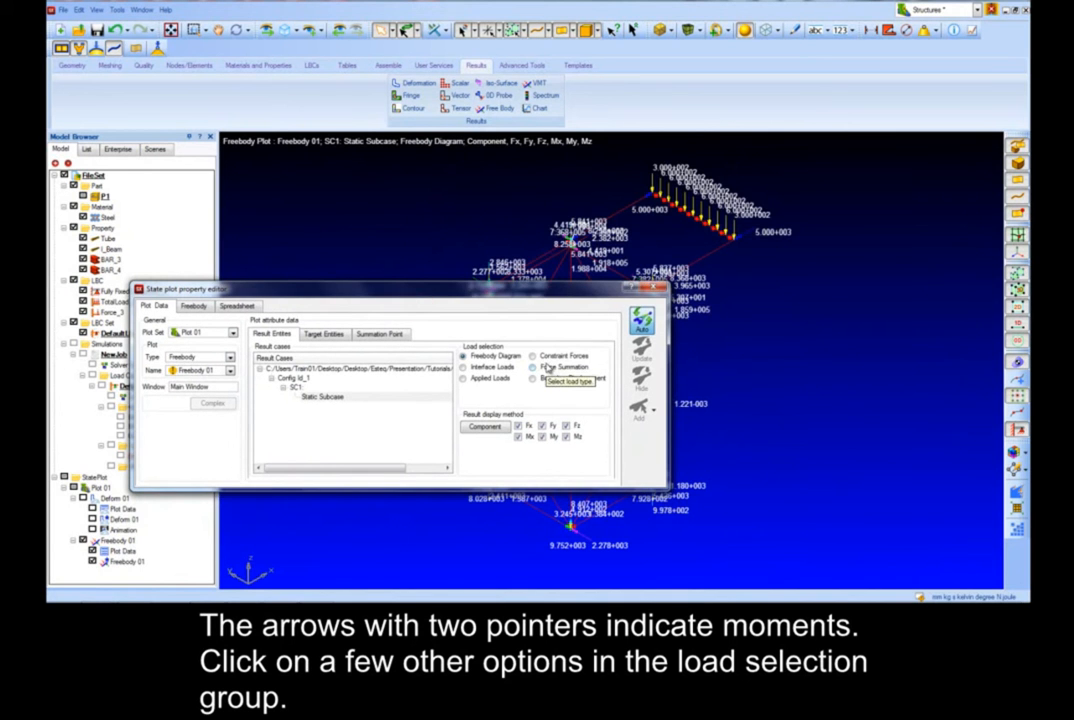
left_click(538, 356)
left_click_drag(521, 298, 389, 168)
middle_click_drag(640, 427, 767, 422)
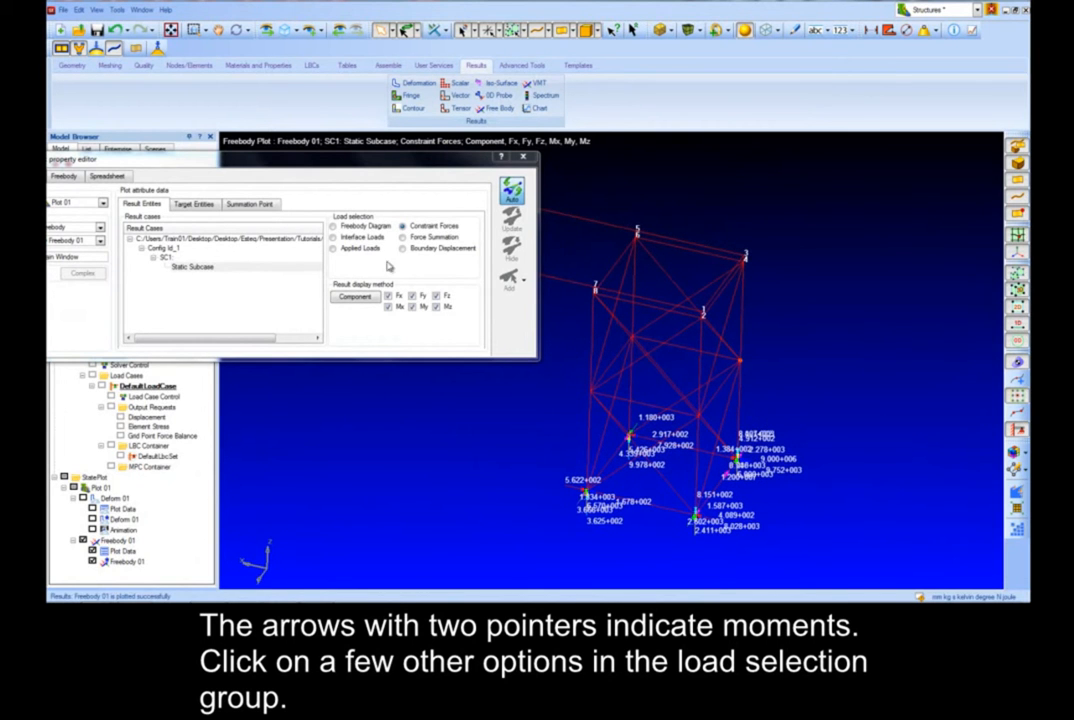
Switch the freebody plot to Applied Loads and inspect the loads on the corner column and overhanging beams.
left_click(334, 249)
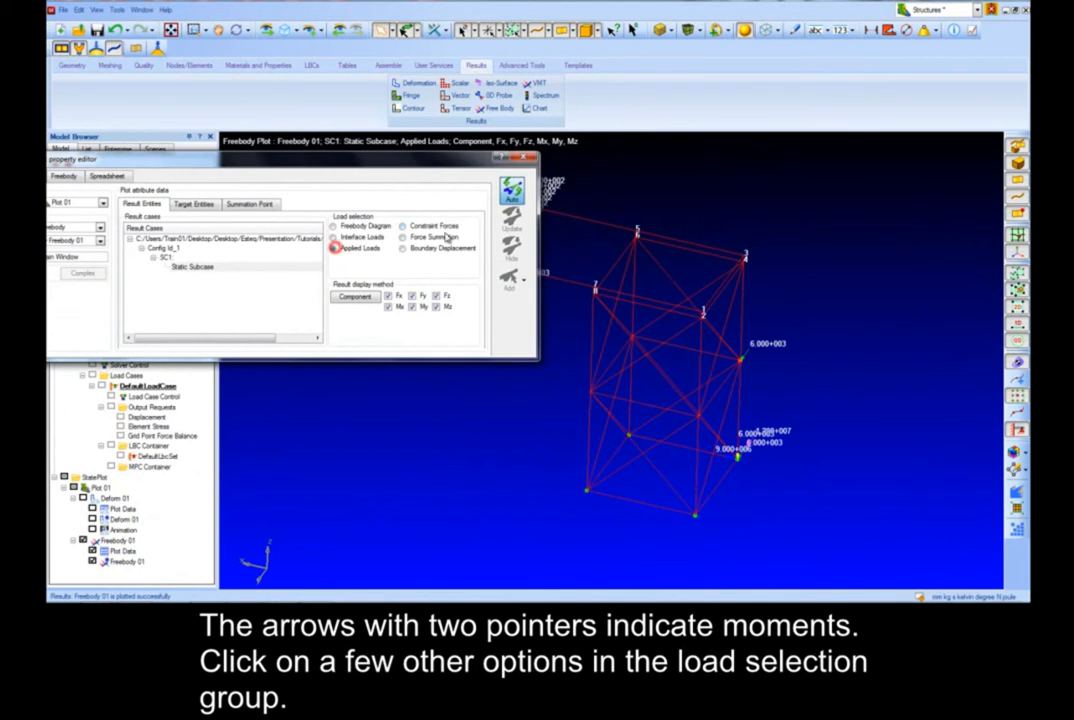
scroll(715, 303, "down", 3)
middle_click_drag(655, 283, 625, 264)
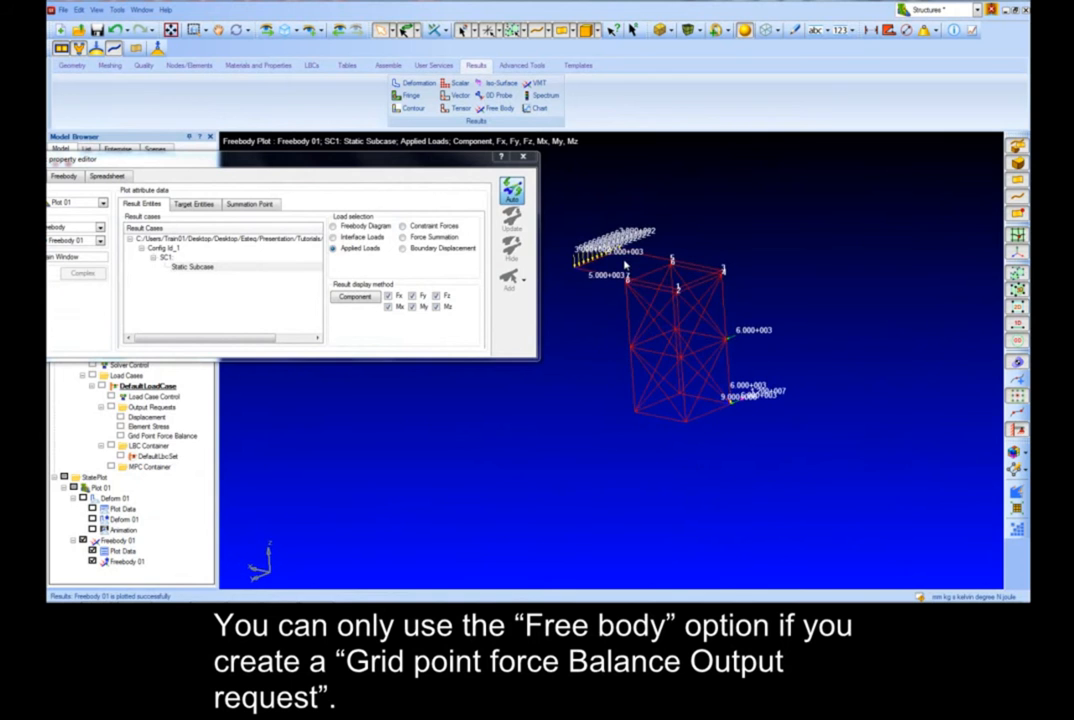
scroll(728, 380, "up", 5)
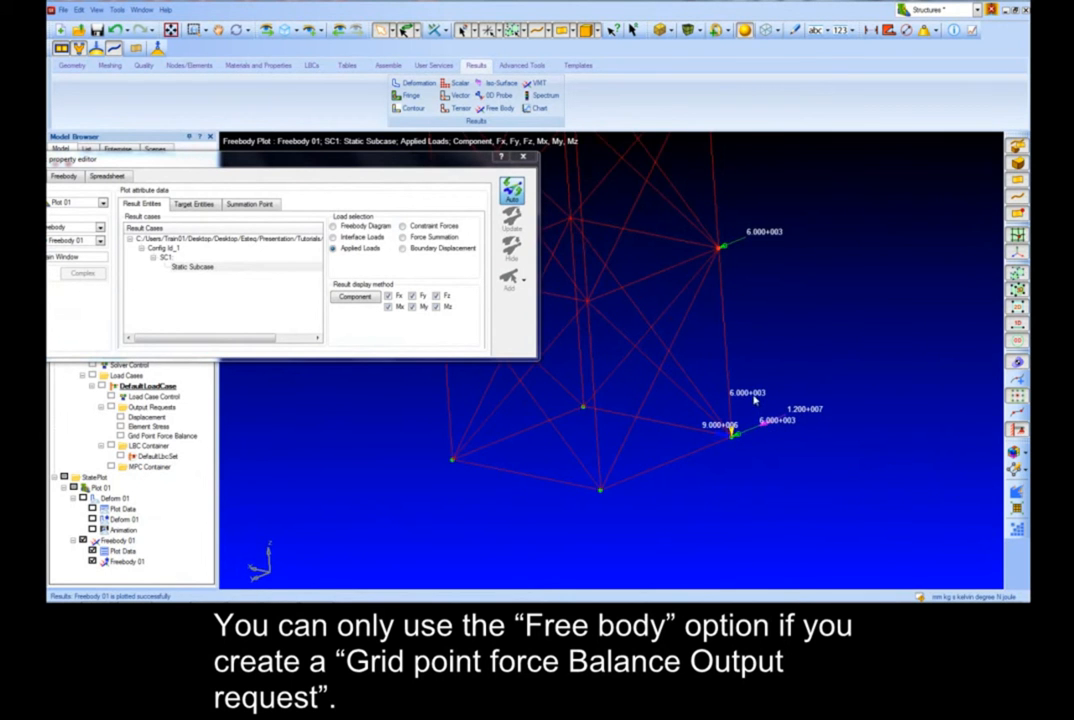
mouse_move(759, 396)
middle_mouse_down()
mouse_move(784, 384)
mouse_move(730, 393)
mouse_move(764, 397)
middle_mouse_up()
scroll(762, 398, "down", 5)
scroll(652, 305, "up", 6)
mouse_move(684, 290)
middle_mouse_down()
mouse_move(771, 312)
mouse_move(696, 289)
middle_mouse_up()
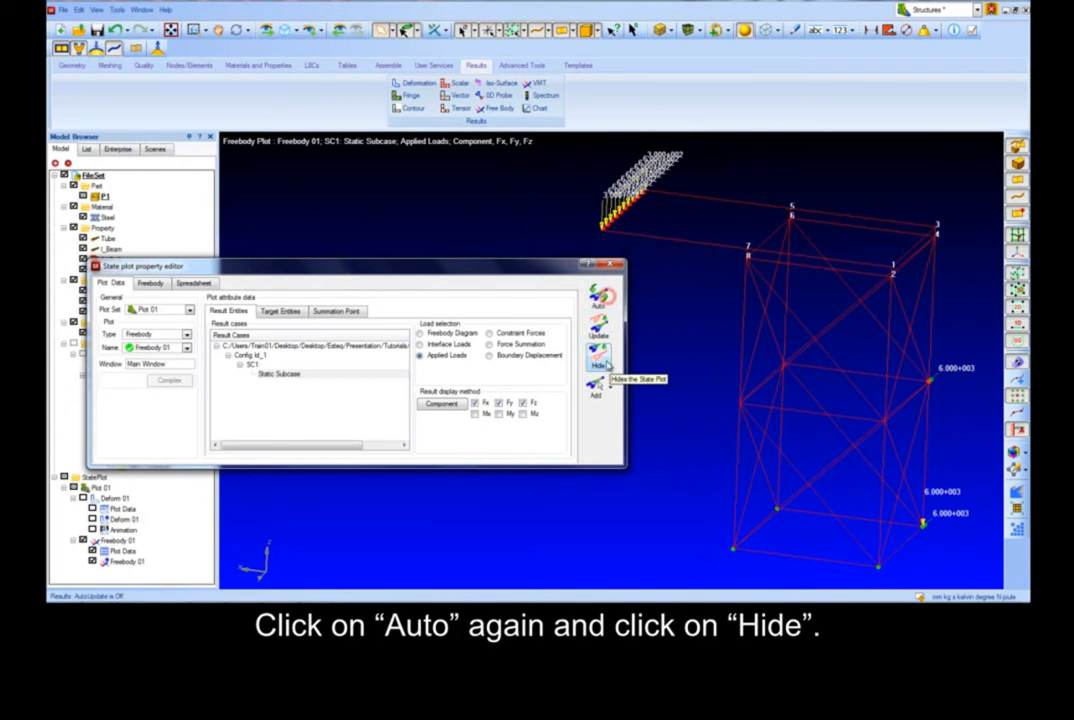
Hide the freebody plot and change the plot type to Fringe, showing its result entities.
left_click(597, 366)
left_click_drag(507, 272, 508, 280)
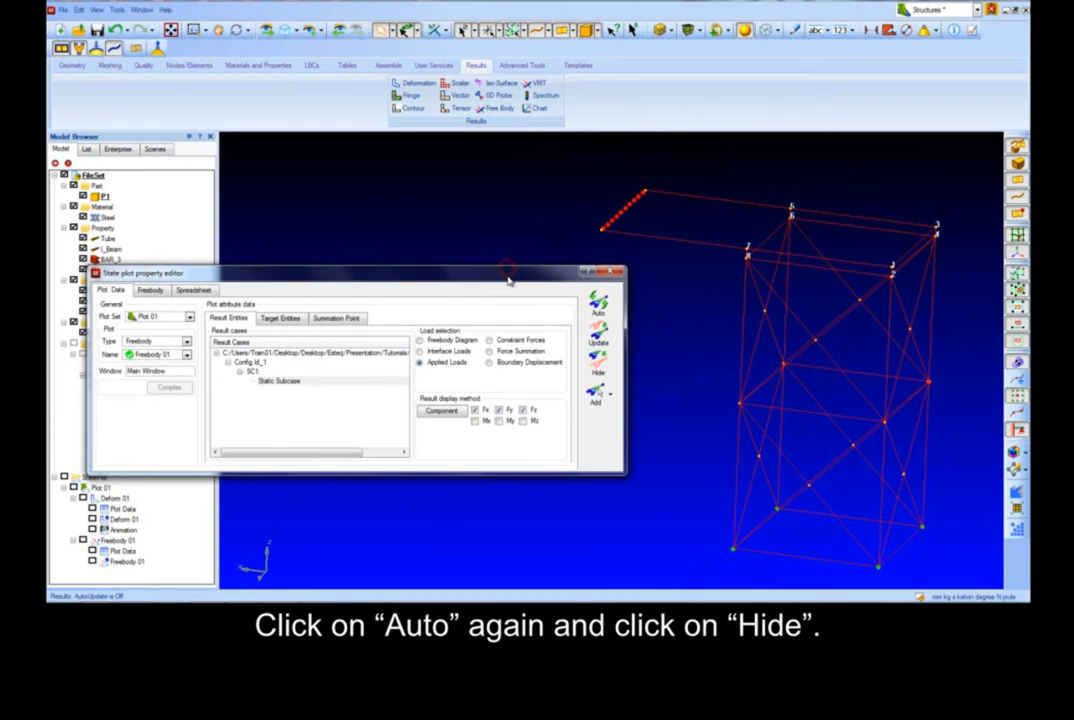
left_click(189, 341)
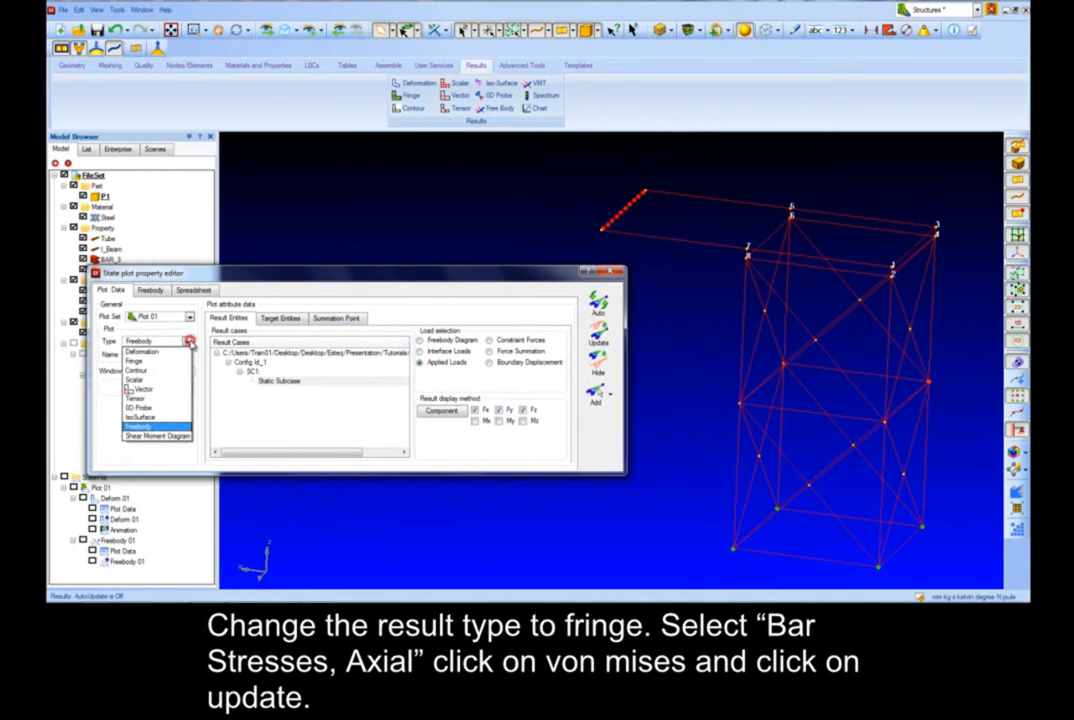
left_click(176, 360)
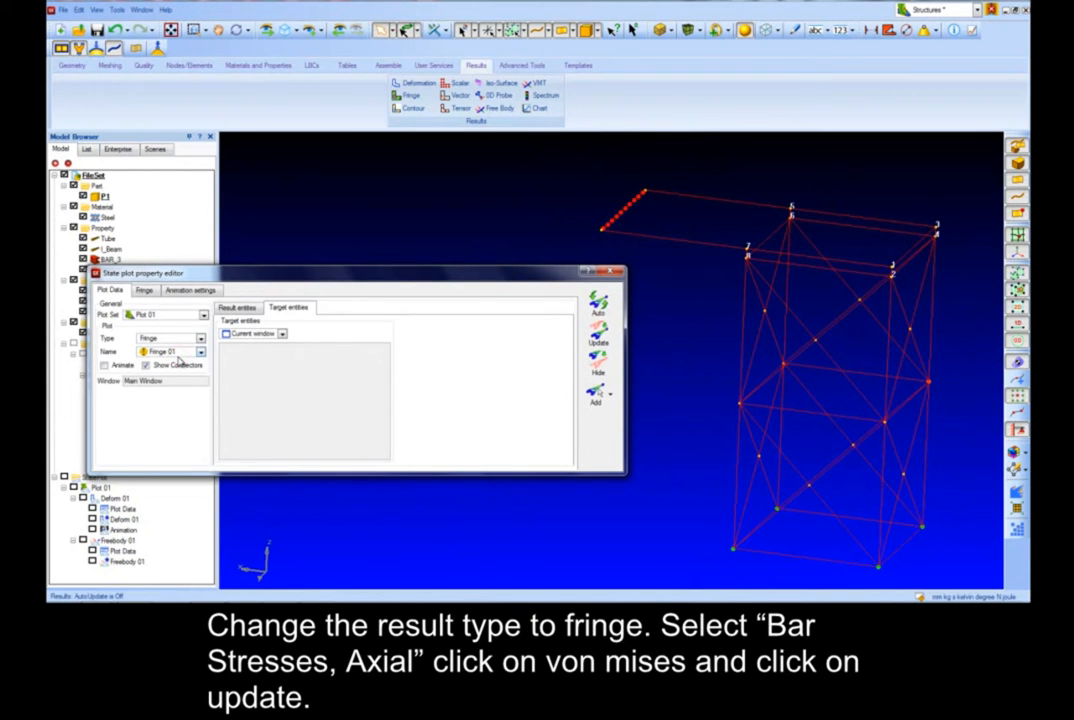
left_click(229, 308)
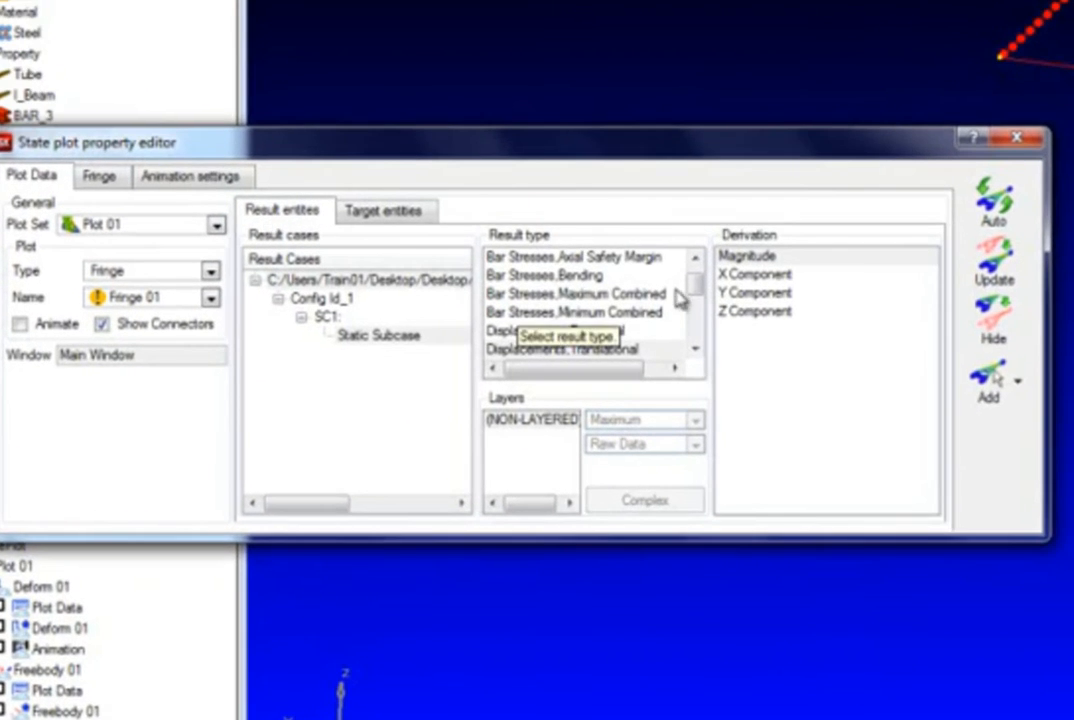
Plot the Bar Stresses, Axial result with the von Mises derivation as a fringe and inspect the upper beams.
left_click_drag(695, 285, 695, 279)
left_click(590, 259)
left_click(740, 256)
left_click(991, 266)
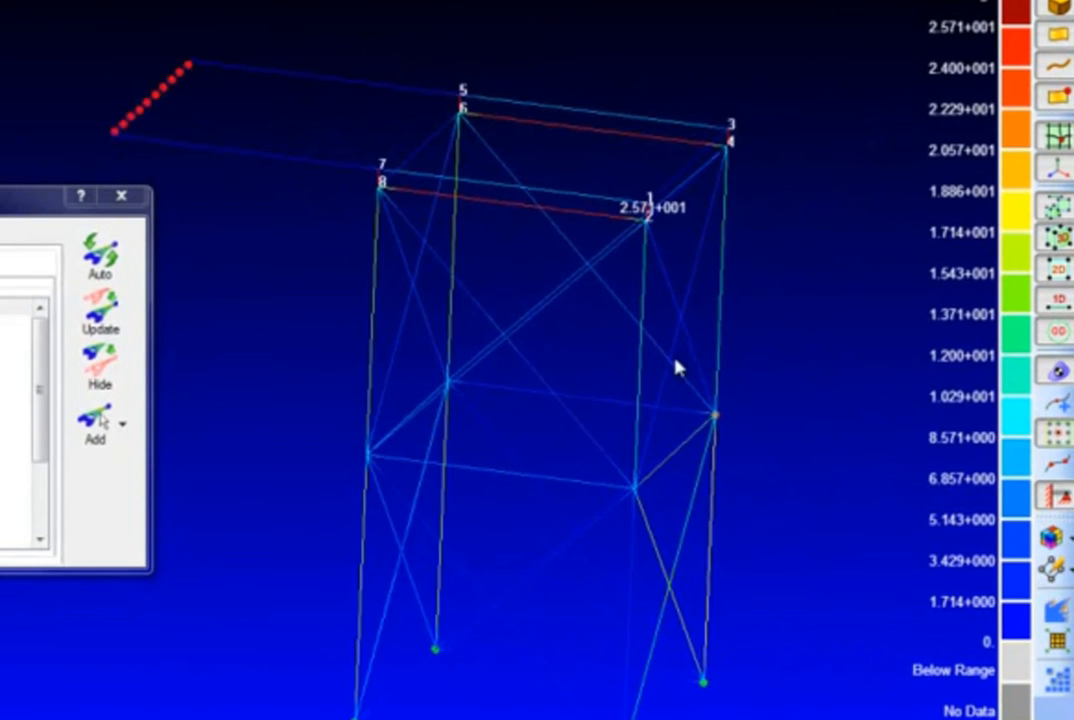
middle_click_drag(678, 368, 287, 365)
scroll(645, 196, "up", 3)
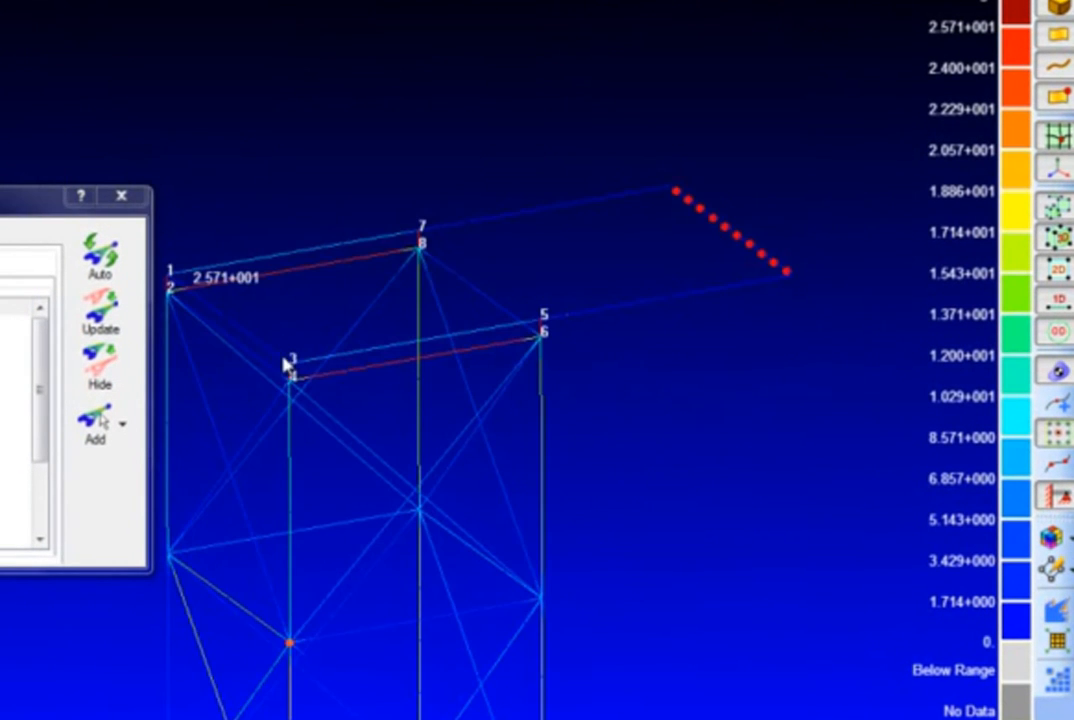
left_click(97, 418)
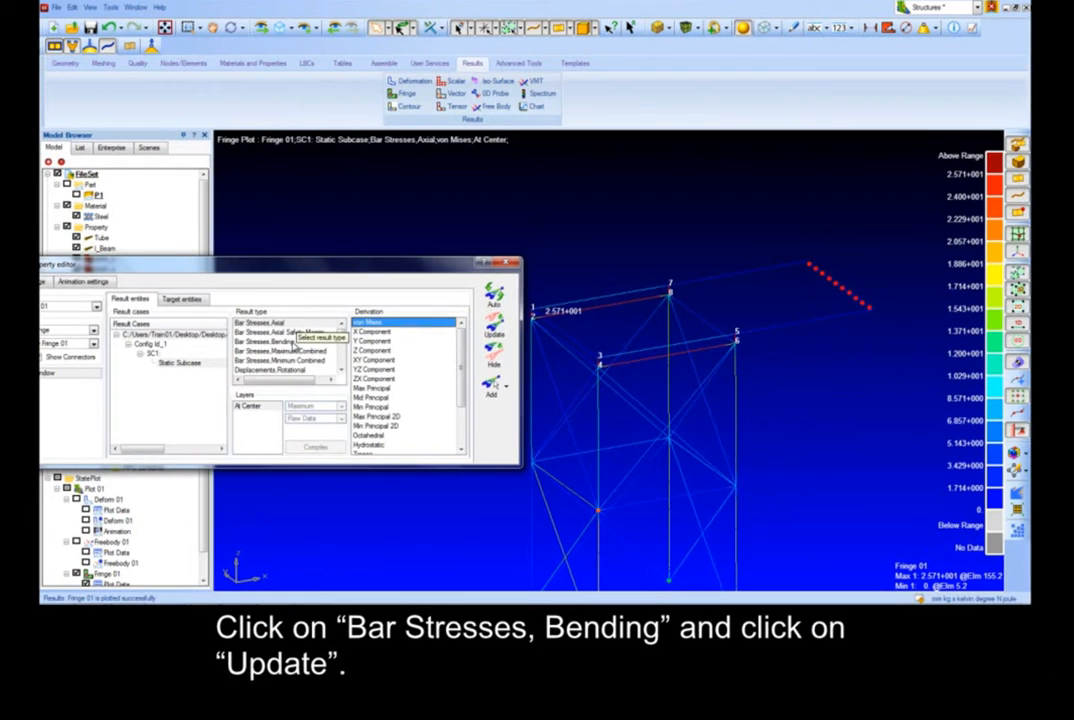
Update the fringe plot to Bar Stresses, Bending and inspect the stresses in the overhanging beams.
left_click(306, 343)
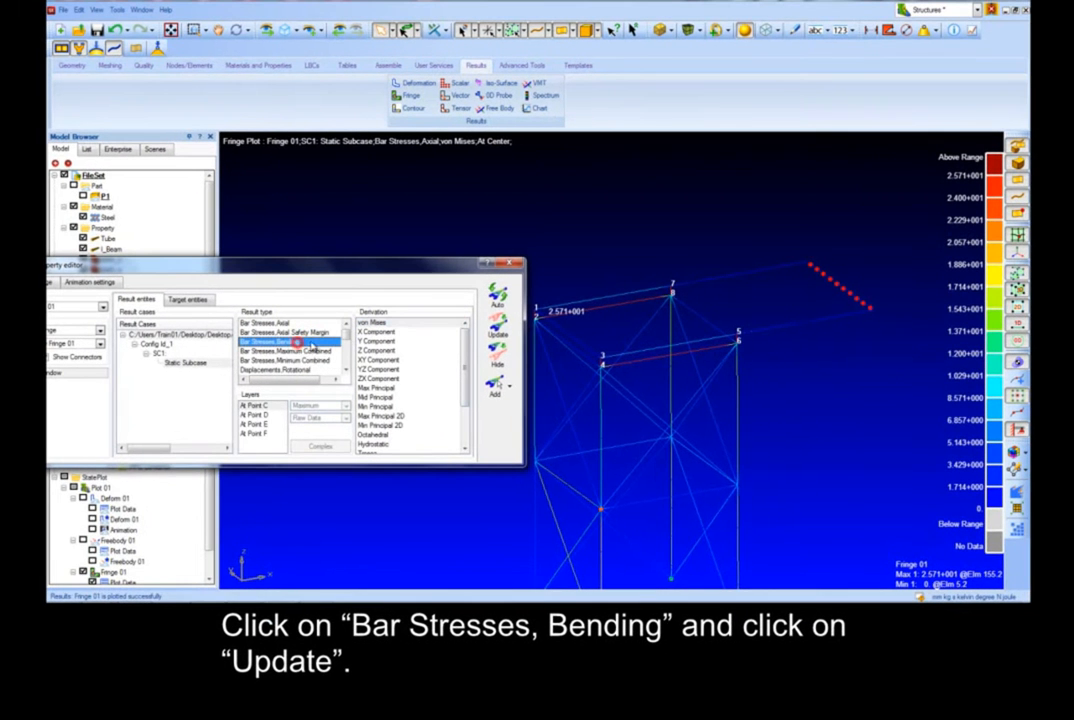
left_click(496, 334)
scroll(597, 252, "up", 5)
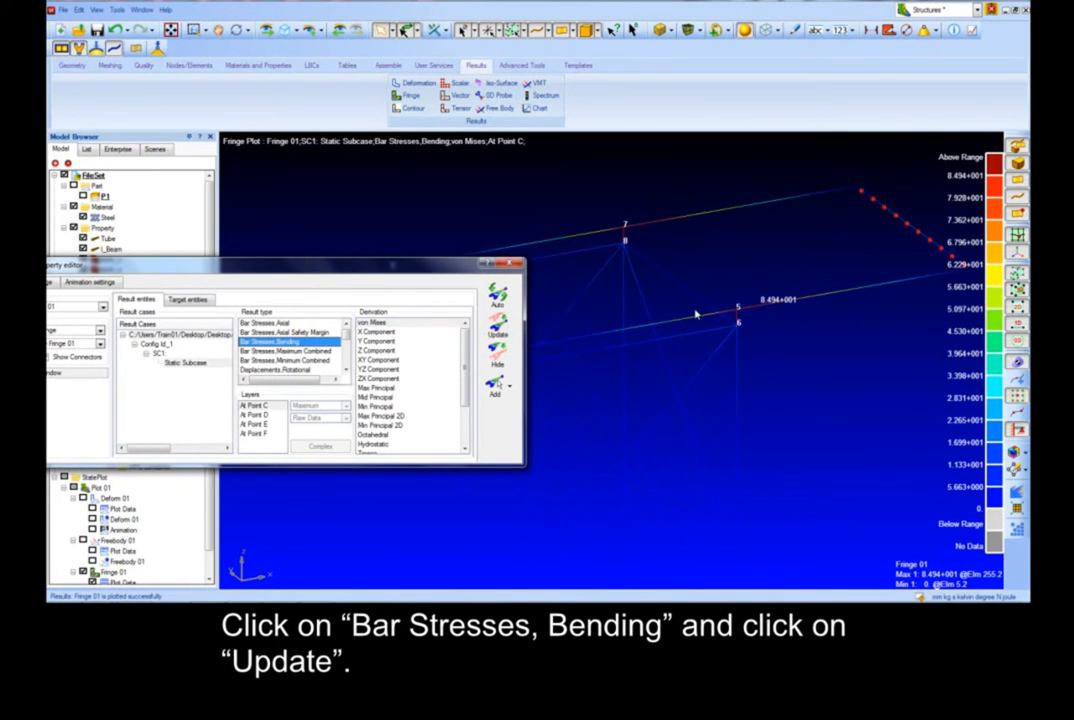
left_click_drag(409, 271, 449, 429)
mouse_move(555, 270)
middle_mouse_down()
mouse_move(520, 249)
mouse_move(506, 266)
mouse_move(523, 250)
mouse_move(592, 265)
mouse_move(571, 266)
middle_mouse_up()
left_click_drag(406, 425, 412, 341)
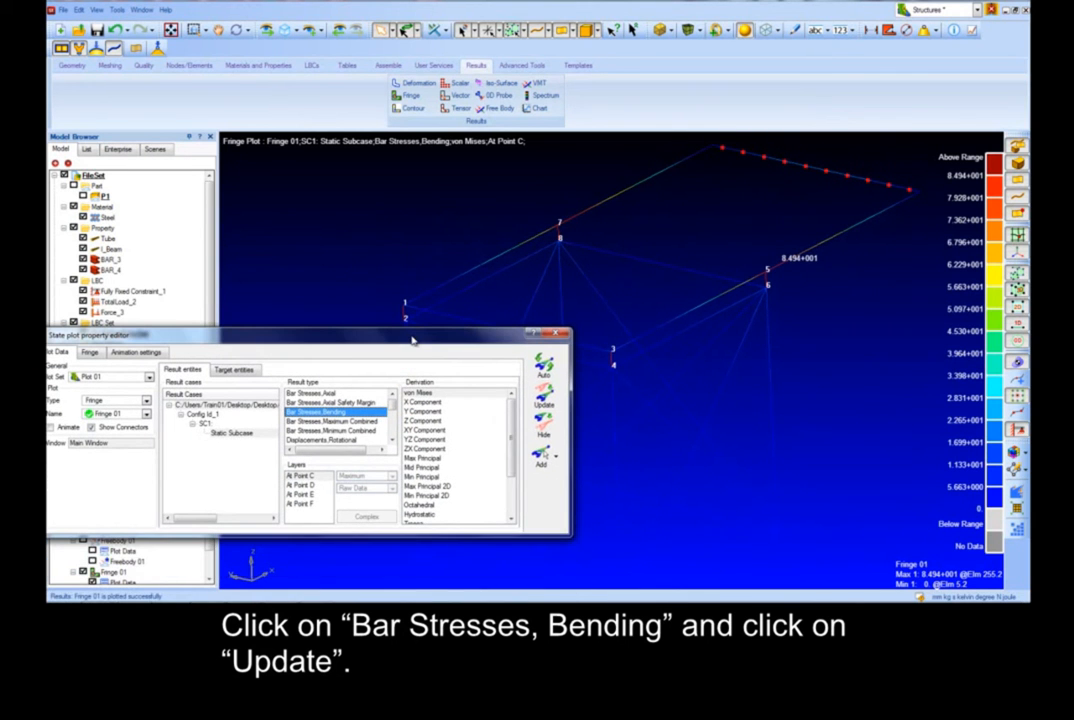
Update the fringe plot to Bar Stresses, Maximum Combined and review the stresses over the whole frame.
left_click(350, 421)
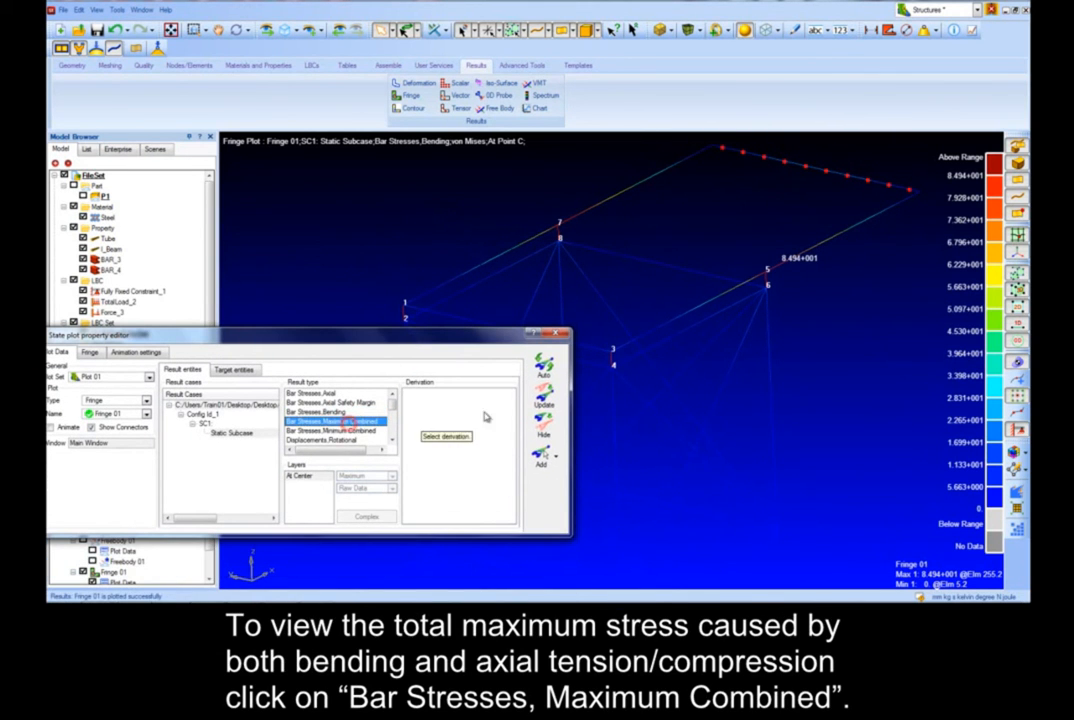
left_click(543, 403)
left_click_drag(456, 336, 396, 387)
middle_click_drag(396, 387, 740, 323)
scroll(681, 252, "up", 5)
scroll(680, 253, "down", 5)
middle_click_drag(680, 254, 589, 292)
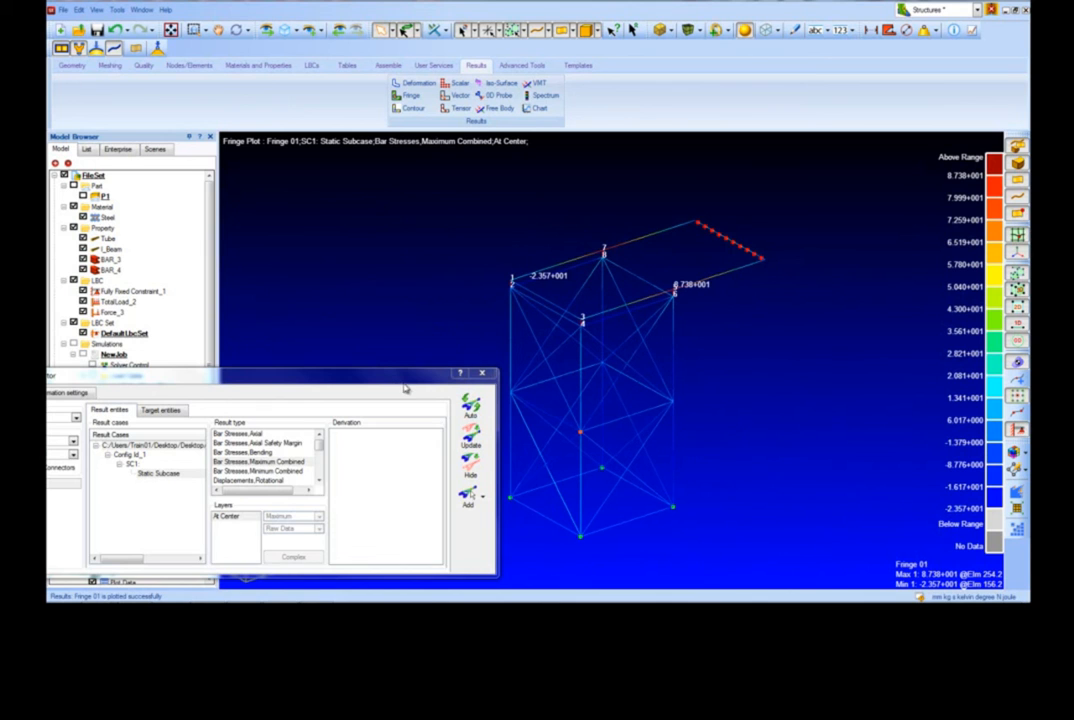
Hide the fringe plot and close the plot property editor.
left_click_drag(383, 381, 395, 359)
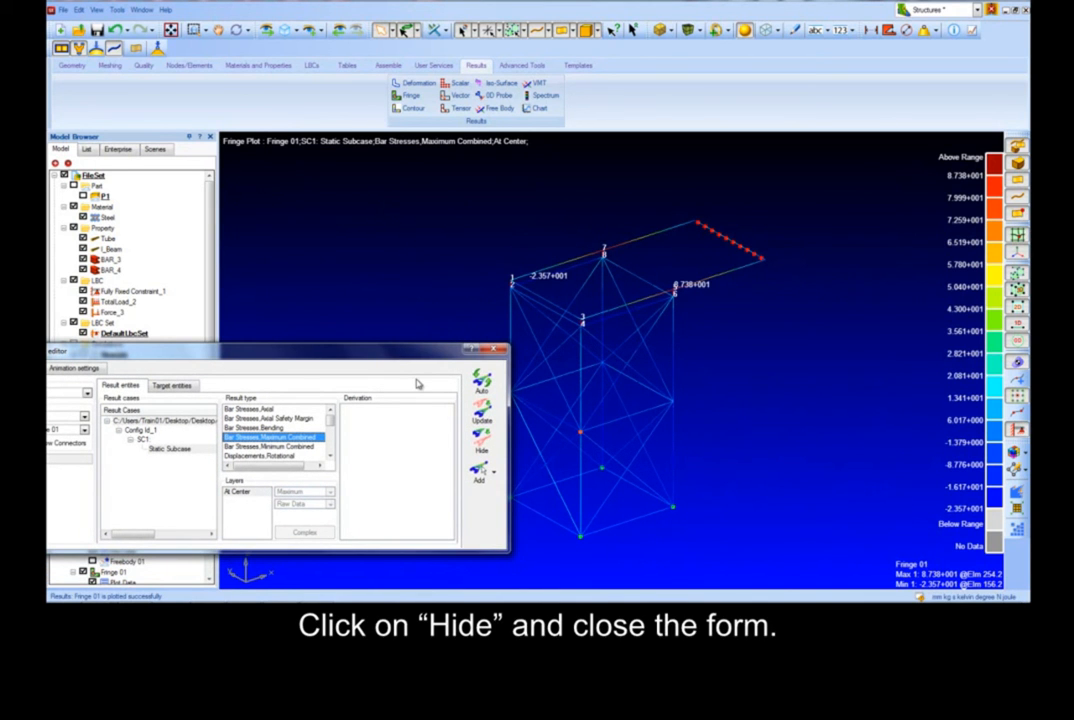
left_click(484, 445)
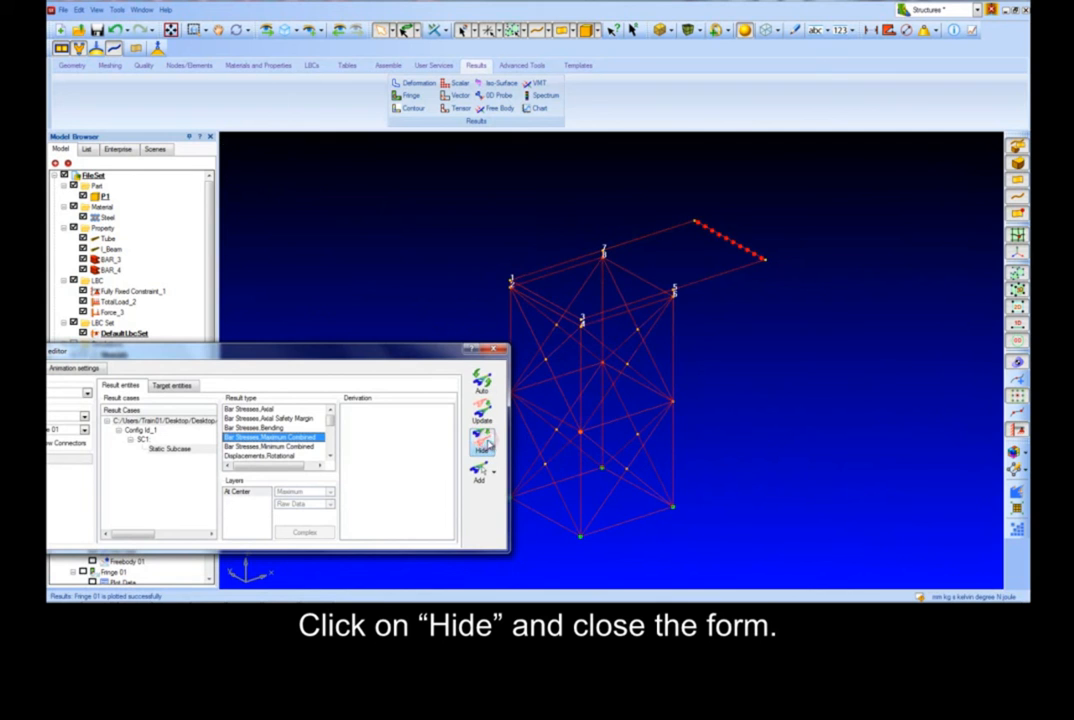
left_click(496, 354)
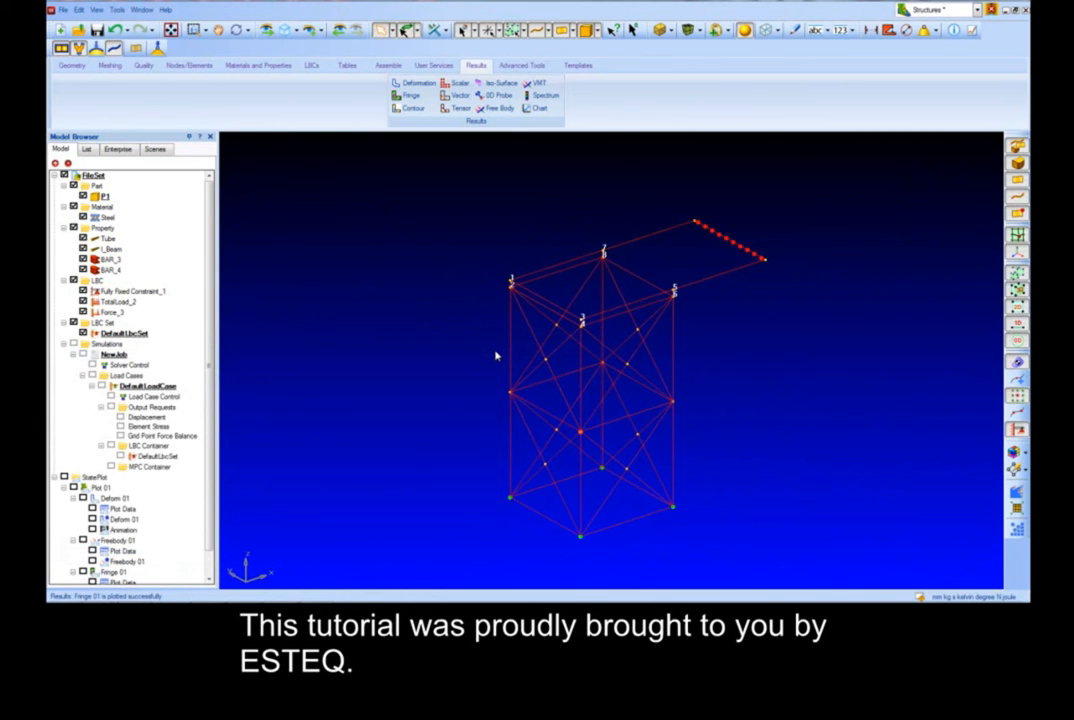